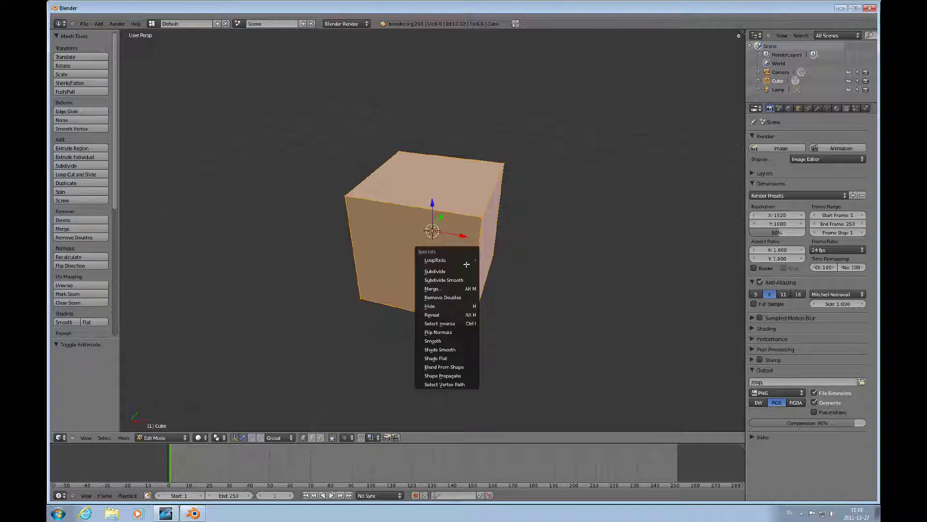
Subdivide the whole cube with two cuts and clear the mesh selection
left_click(437, 271)
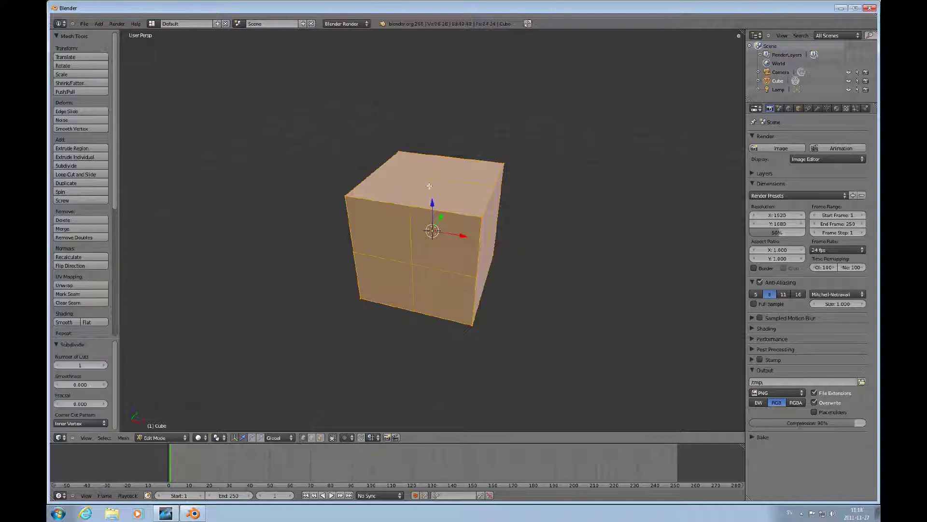
left_click(104, 365)
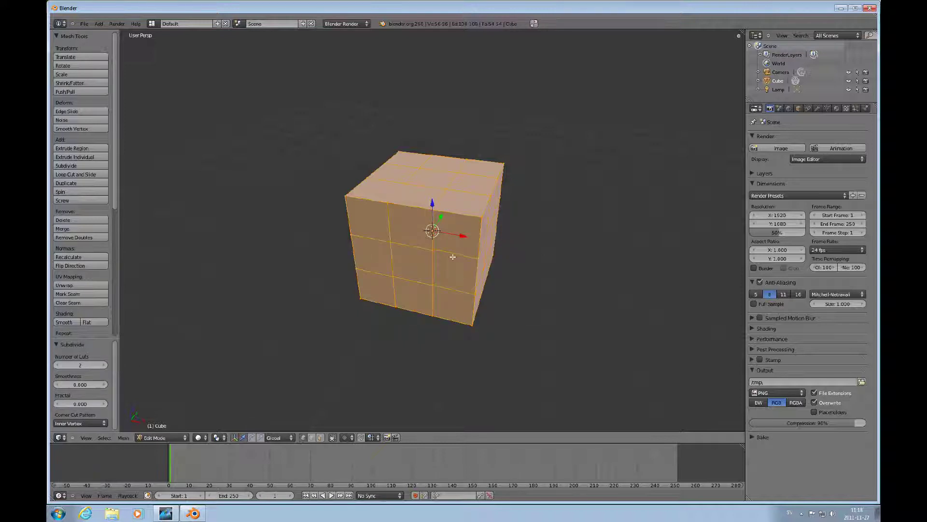
key("a")
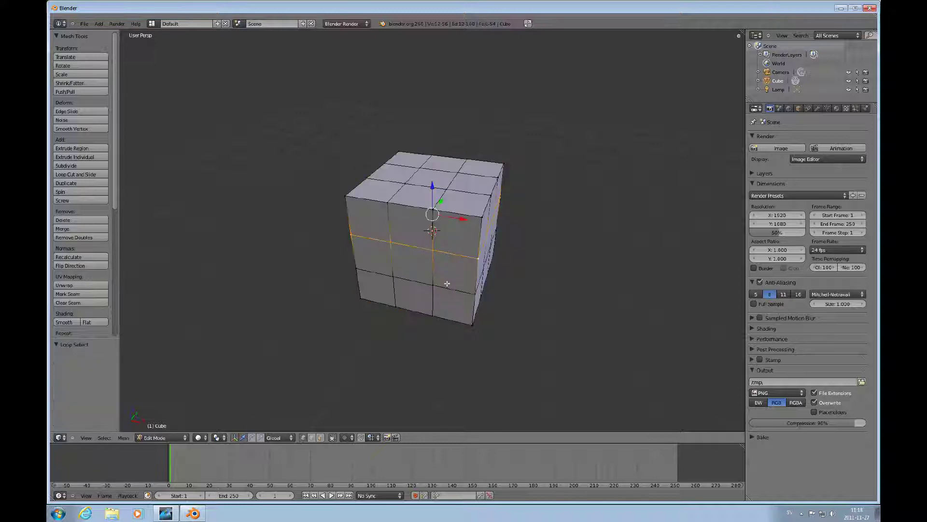
In edge selection mode, scale the two horizontal edge loops around the cube along Z by about 2.61, towards its upper and lower edges
right_click(450, 290, "alt")
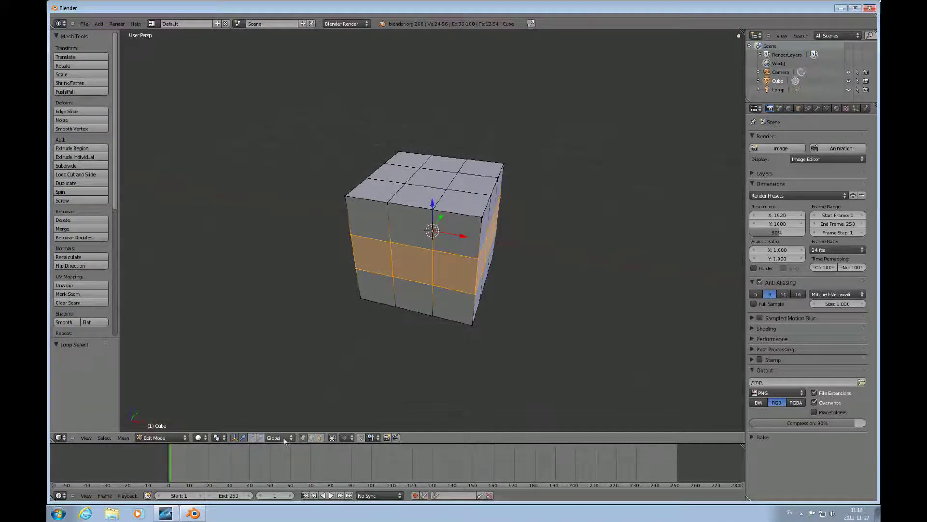
left_click(311, 438)
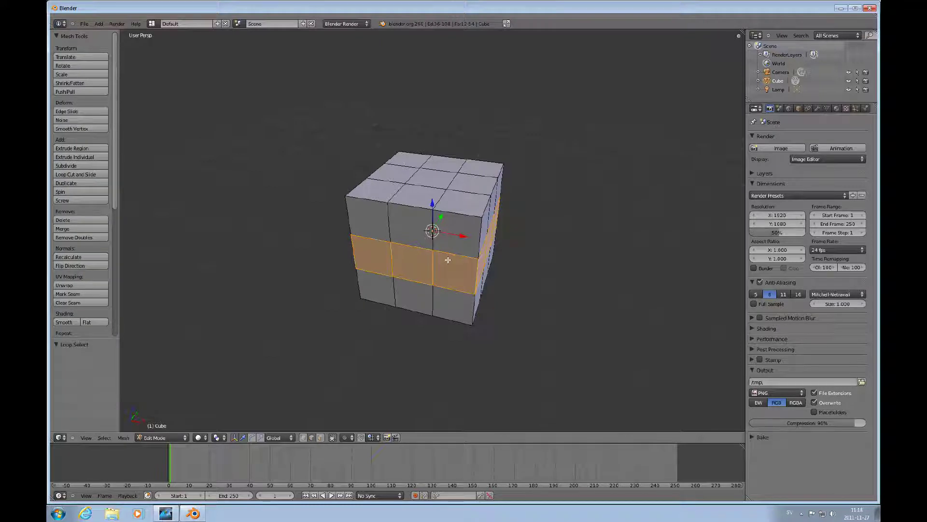
key("s")
key("z")
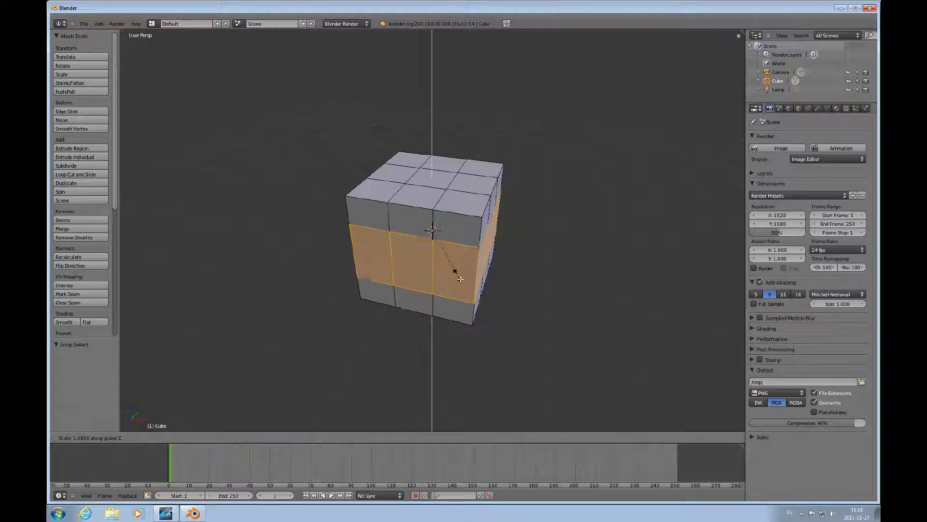
left_click(476, 307)
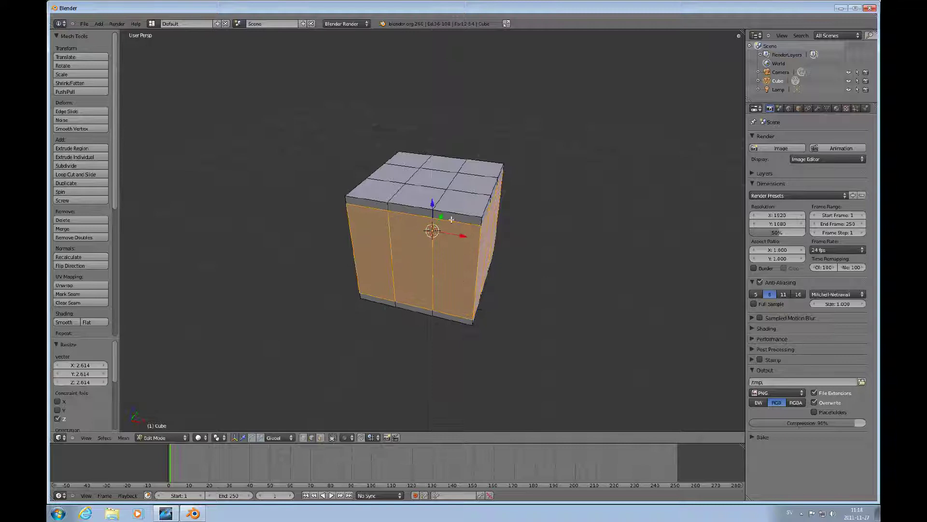
Select the two edge loops crossing the cube's top parallel to X and scale them apart along Y, close to the outer edges
right_click(466, 185, "alt")
right_click(470, 175, "alt+shift")
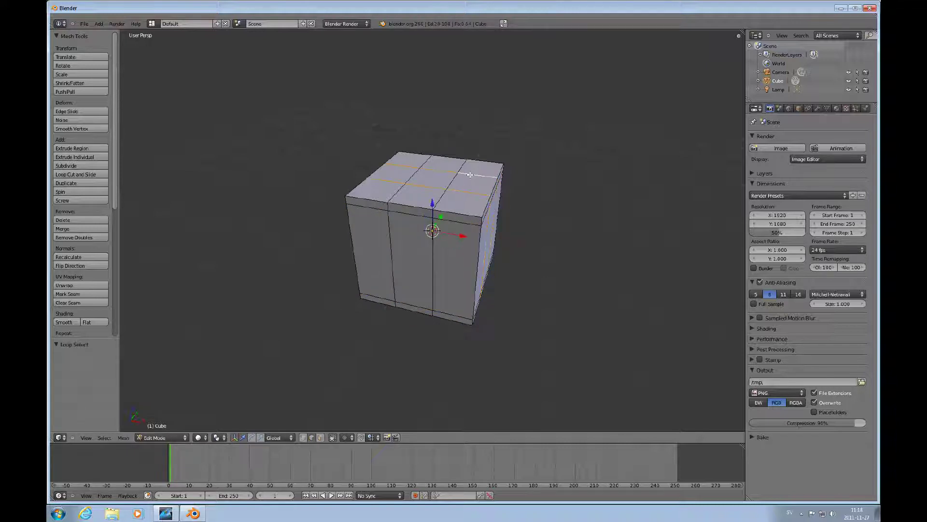
key("s")
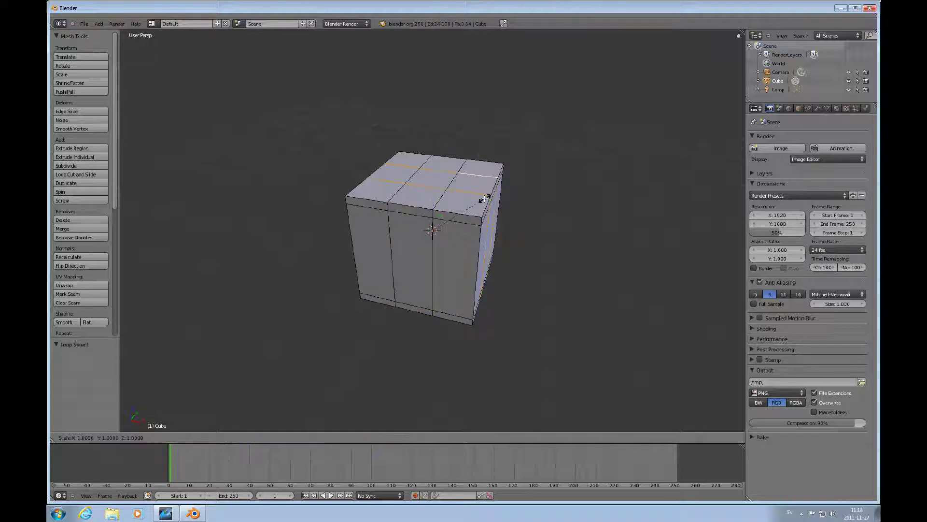
key("y")
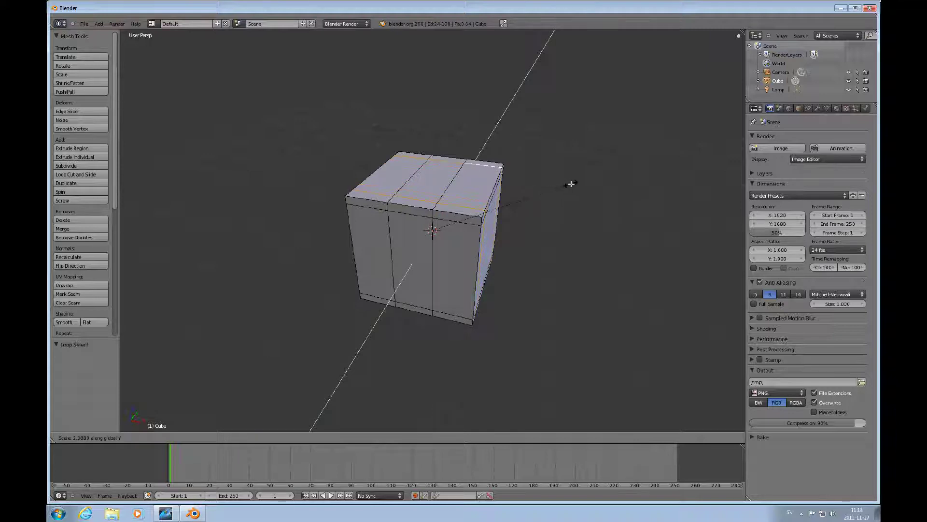
left_click(579, 180)
Select the two vertical edge loops on the front face and scale them apart along X by about 2.59
right_click(418, 185, "alt")
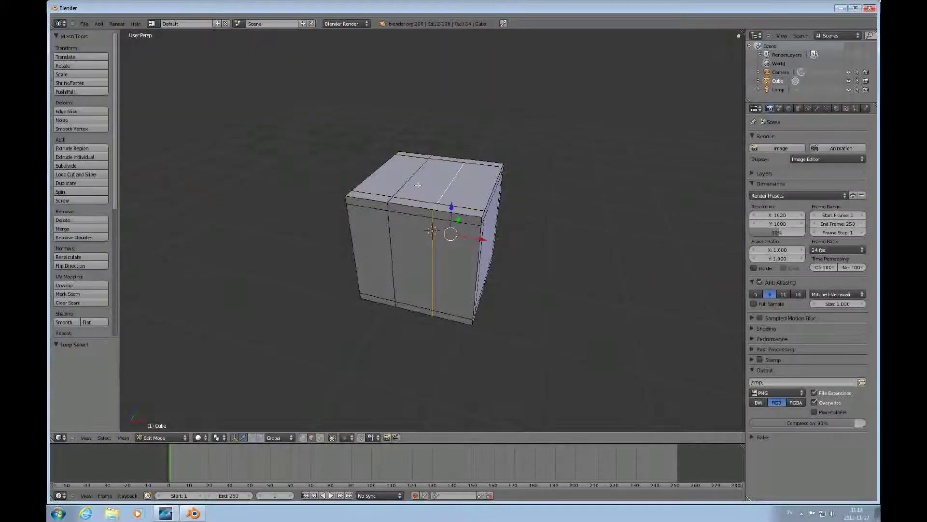
right_click(409, 181, "alt+shift")
key("s")
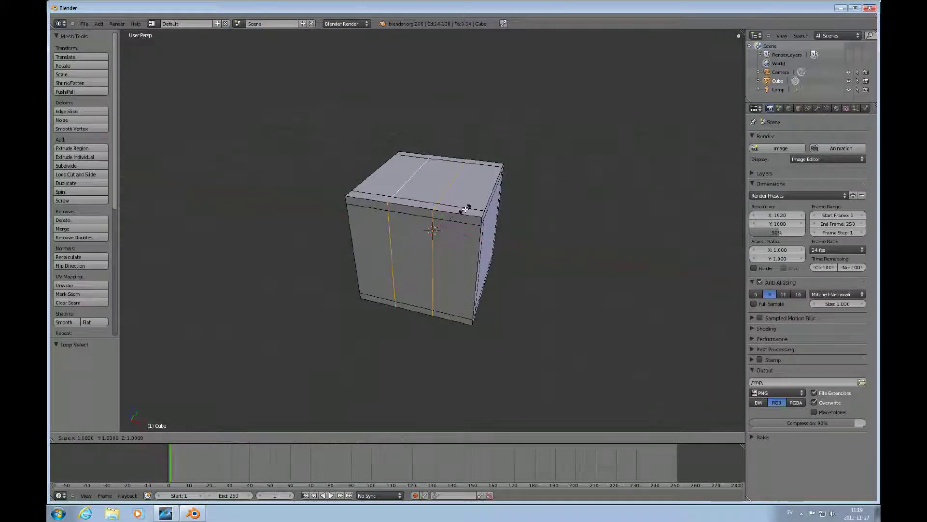
key("x")
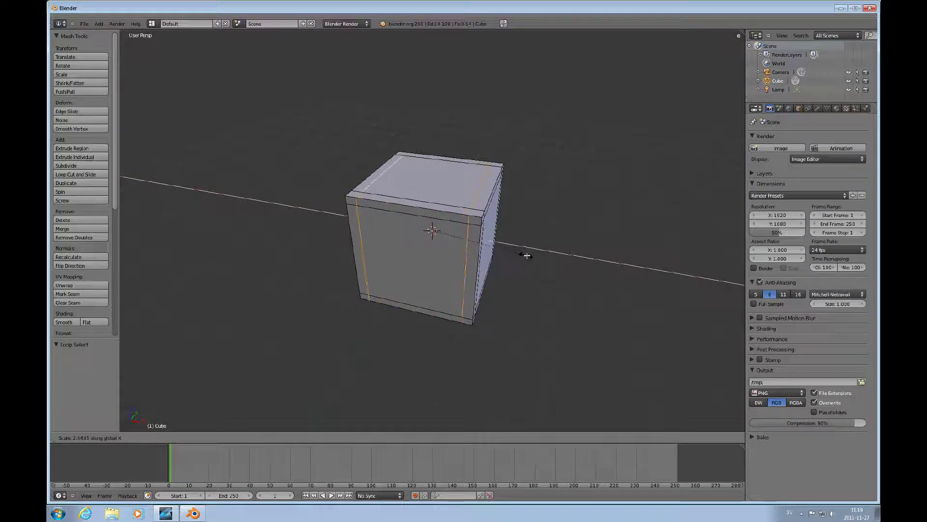
left_click(530, 257)
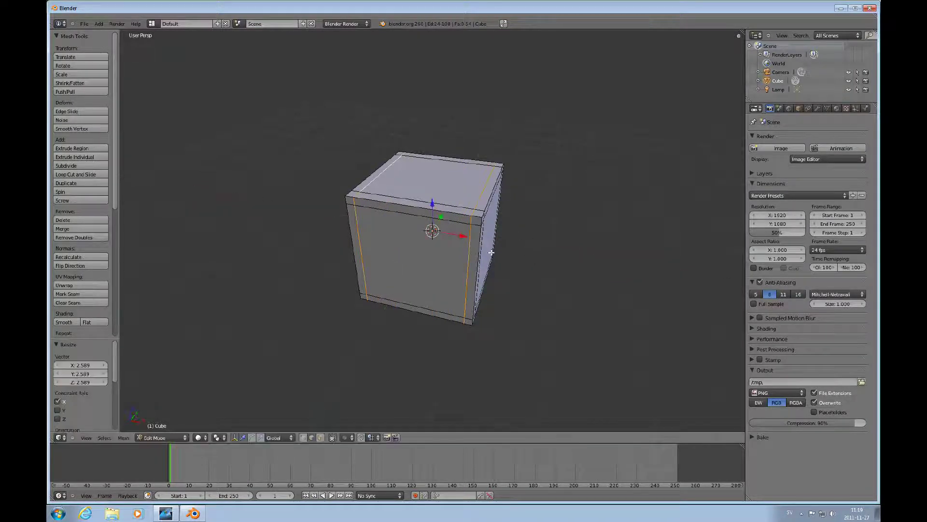
Change to face selection mode and select all faces of the cube
key("ctrl+Tab")
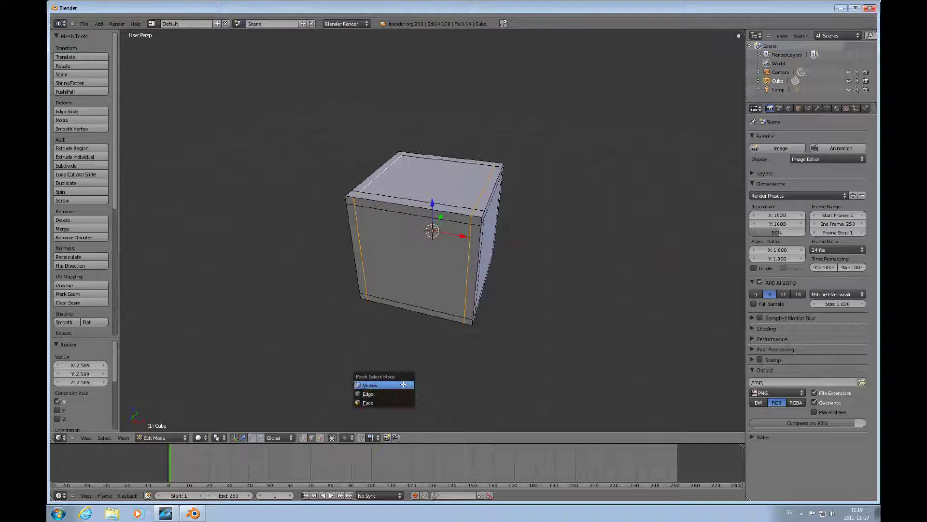
left_click(379, 403)
key("a")
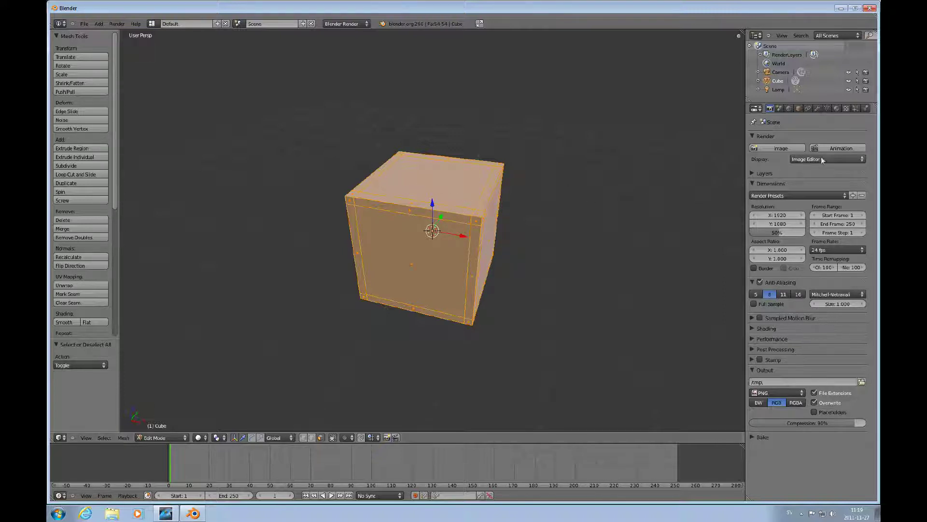
Rename the cube's existing material as BlackHair
left_click(838, 108)
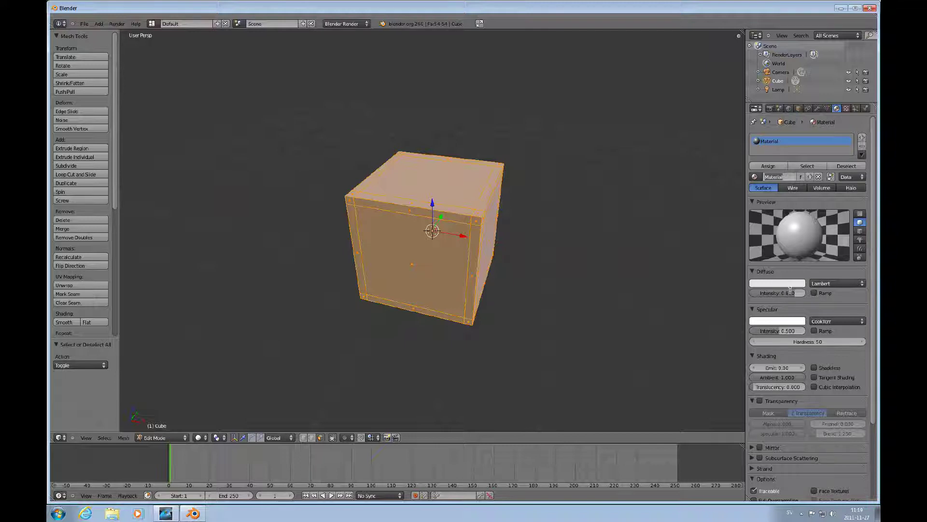
left_click(801, 177)
key("BackSpace")
type("BlackHair")
key("Return")
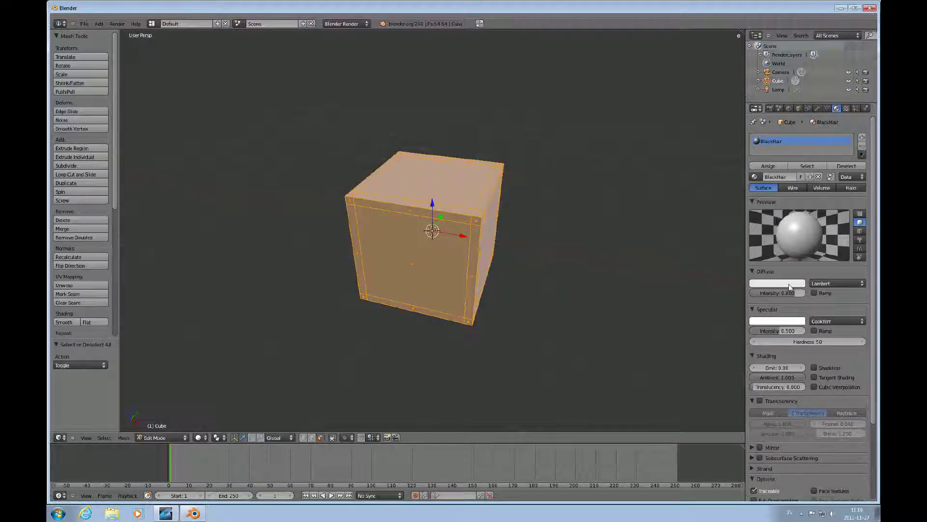
Give BlackHair a black diffuse colour and a pale blue specular colour with the Blinn specular shader
left_click(777, 283)
left_click_drag(759, 253, 714, 276)
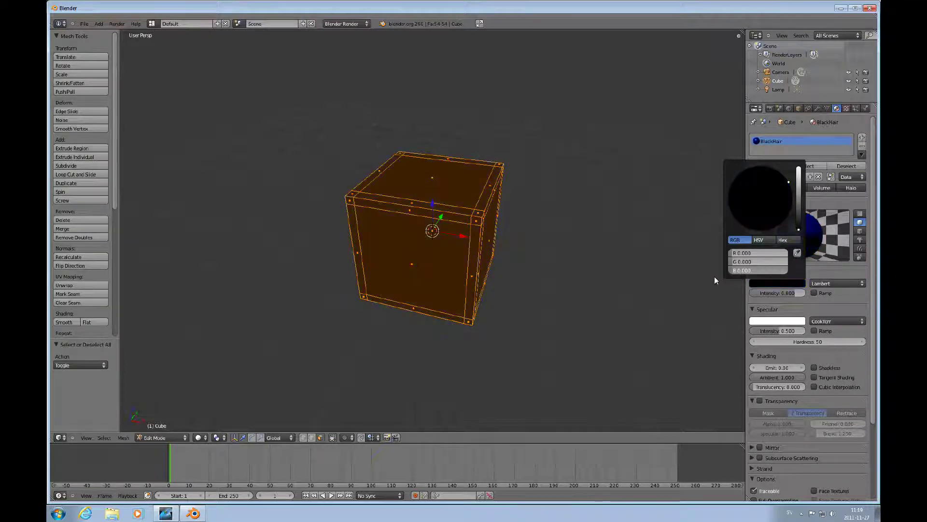
left_click(795, 319)
left_click_drag(786, 300, 761, 291)
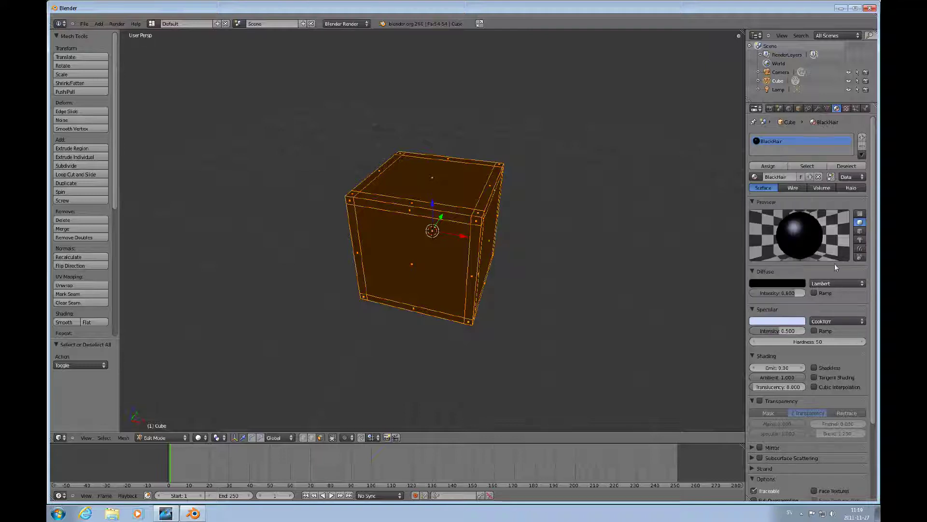
left_click(836, 321)
left_click(806, 294)
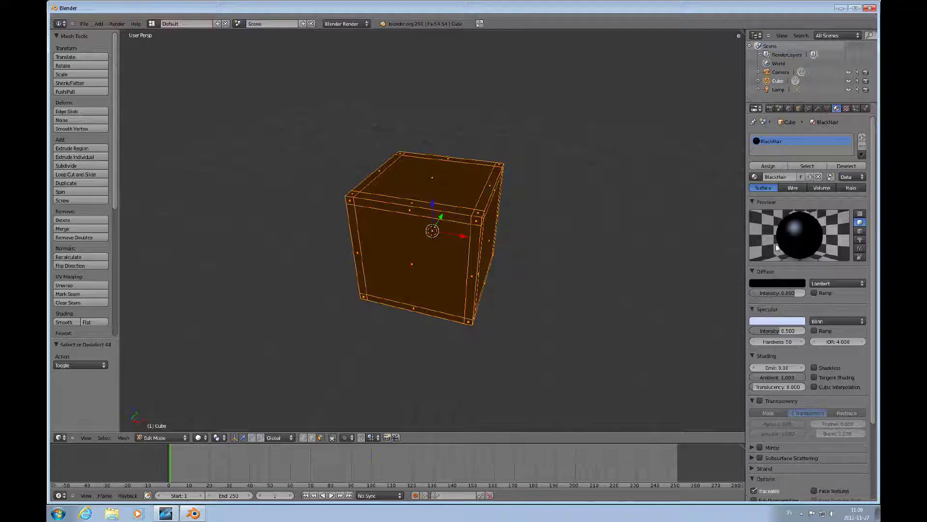
Add a second material to the cube and name it RedHair
left_click(862, 138)
left_click(780, 177)
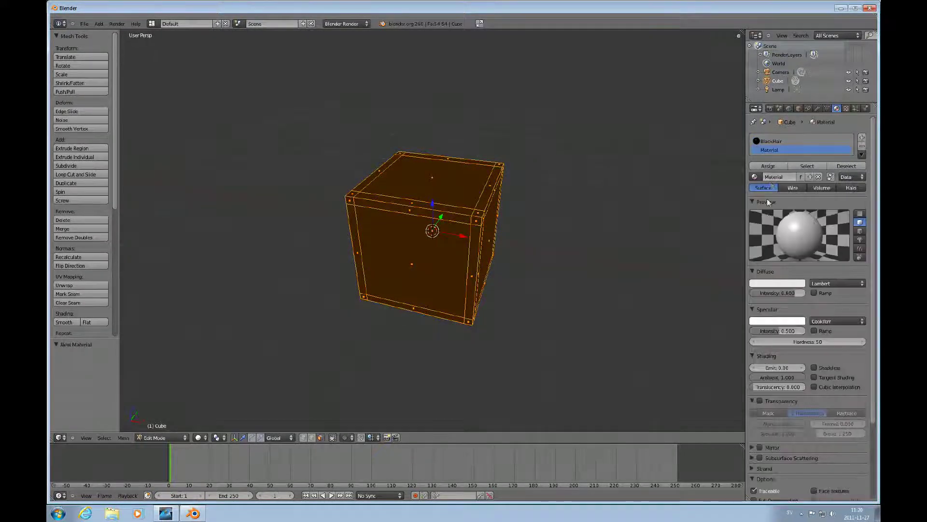
left_click(786, 177)
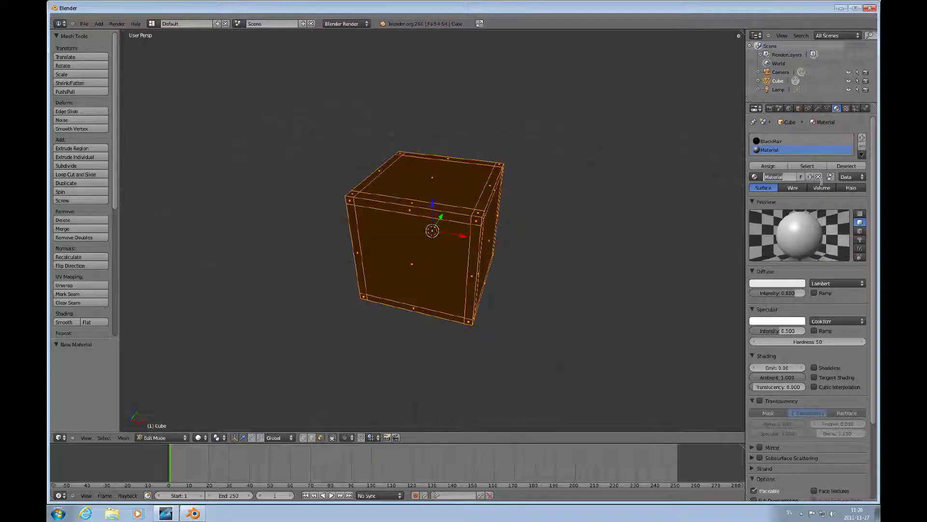
type("RedHair")
key("Return")
Make RedHair's diffuse colour red by removing its green and blue, and set its specular shader to Blinn
left_click(803, 284)
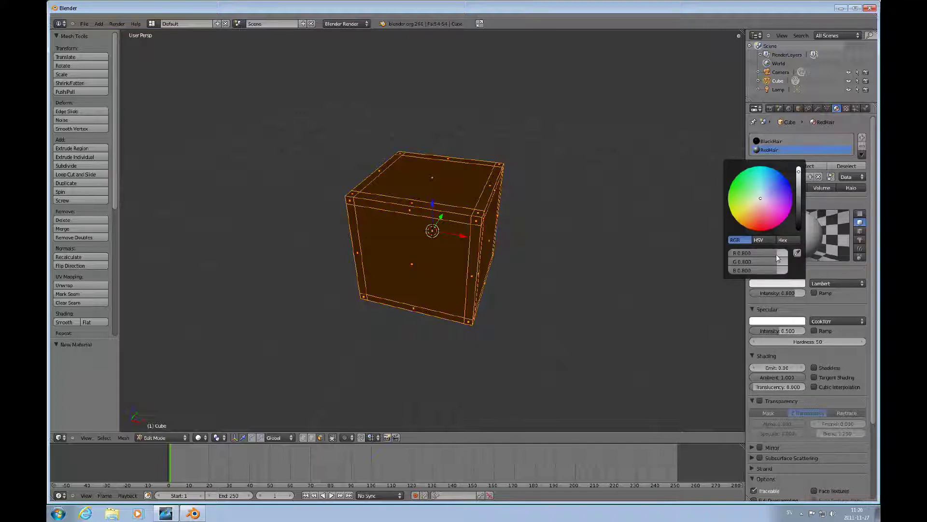
left_click_drag(778, 261, 720, 261)
left_click_drag(778, 271, 715, 274)
left_click_drag(780, 254, 768, 260)
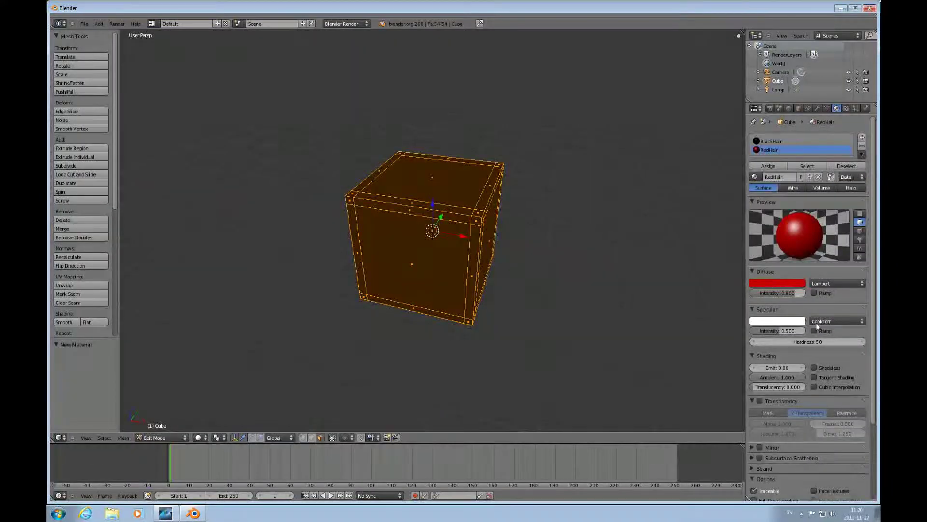
left_click(819, 322)
left_click(811, 294)
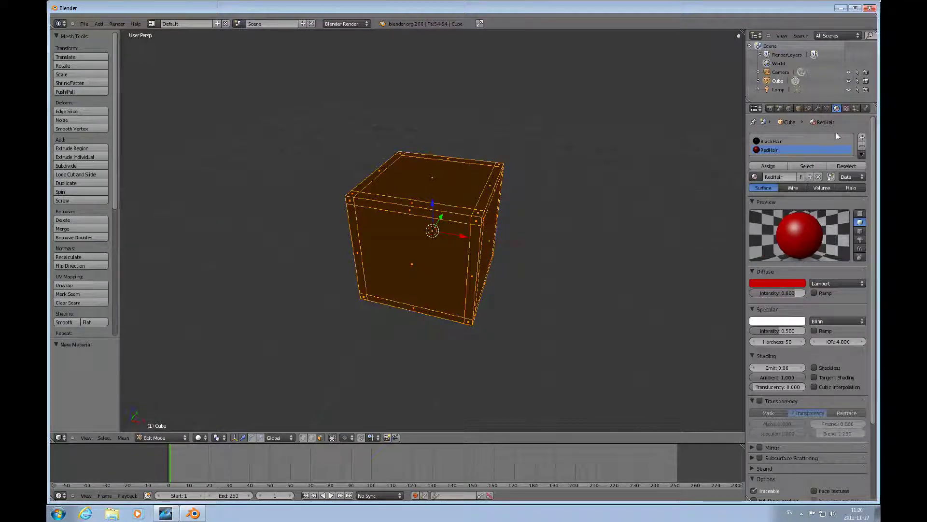
Add a third material to the cube and give it a light tan diffuse colour
left_click(862, 138)
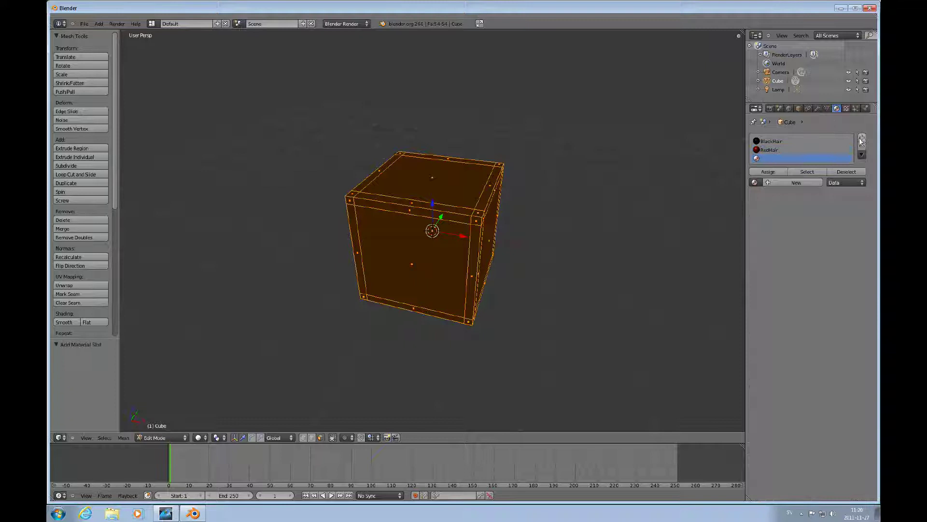
left_click(778, 184)
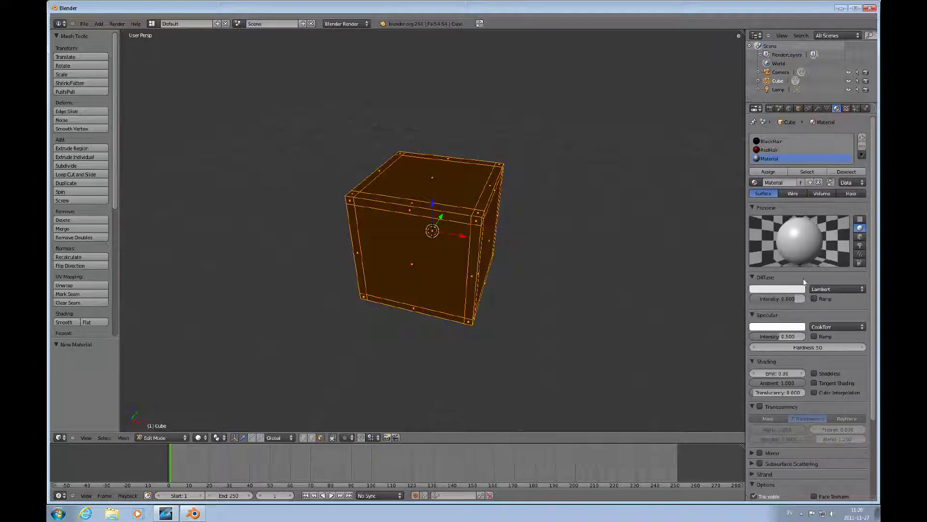
left_click(794, 290)
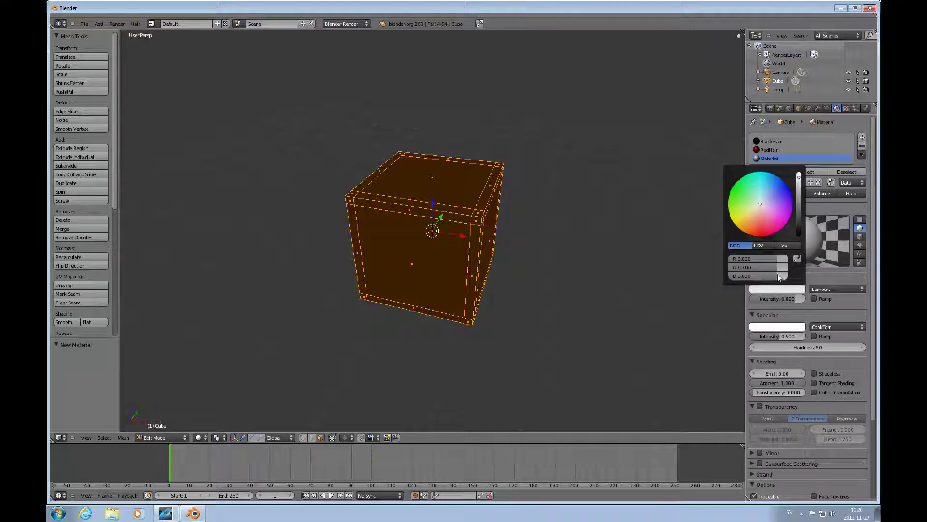
left_click_drag(779, 277, 758, 271)
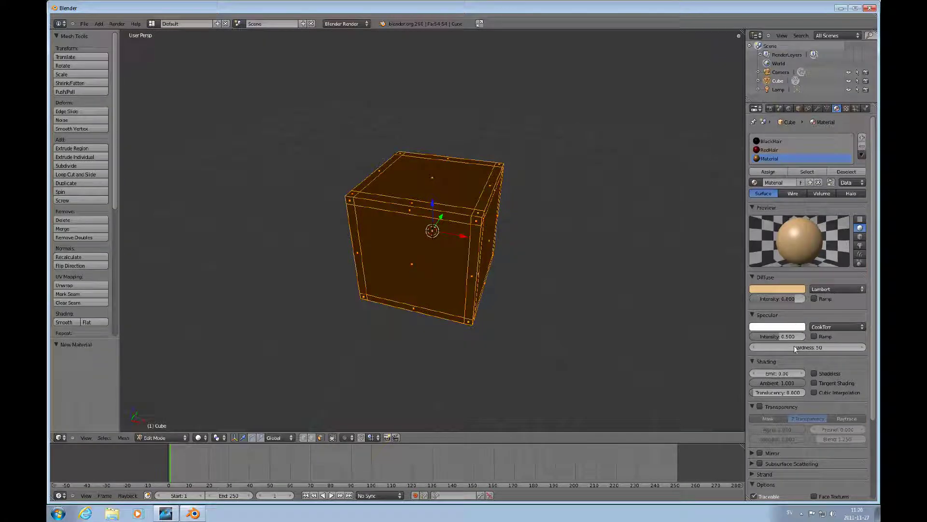
Set the tan material's specular hardness to 12 and rename it as Skin
left_click_drag(777, 349, 756, 353)
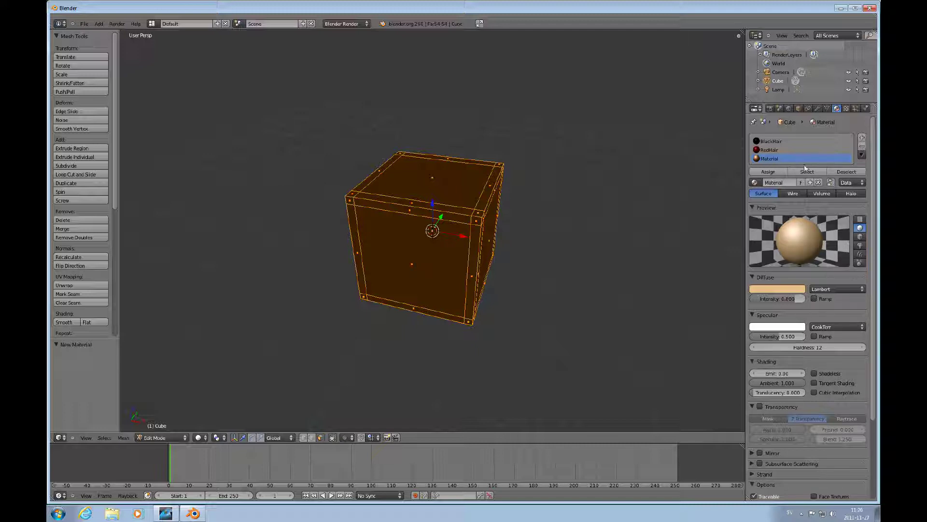
key("BackSpace")
type("Skin")
key("Return")
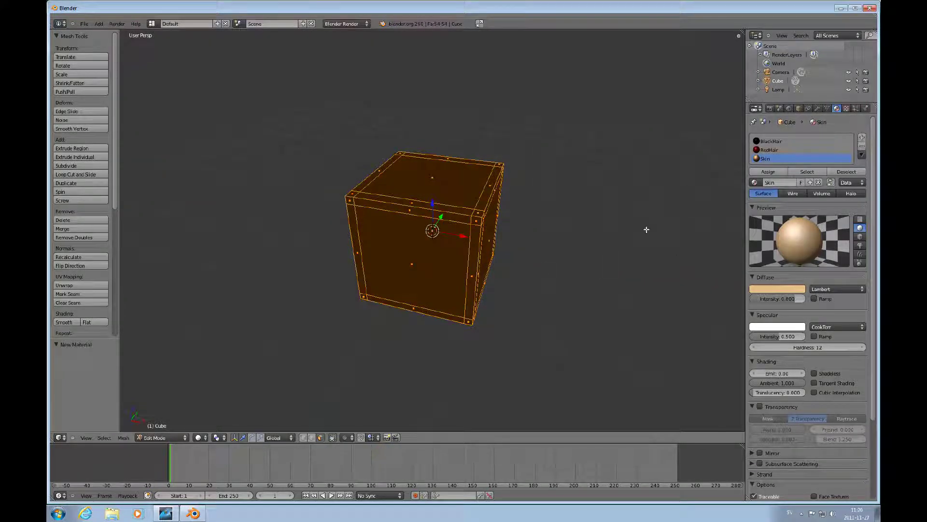
Assign the Skin material to all selected faces of the cube and return to Object Mode
left_click(768, 171)
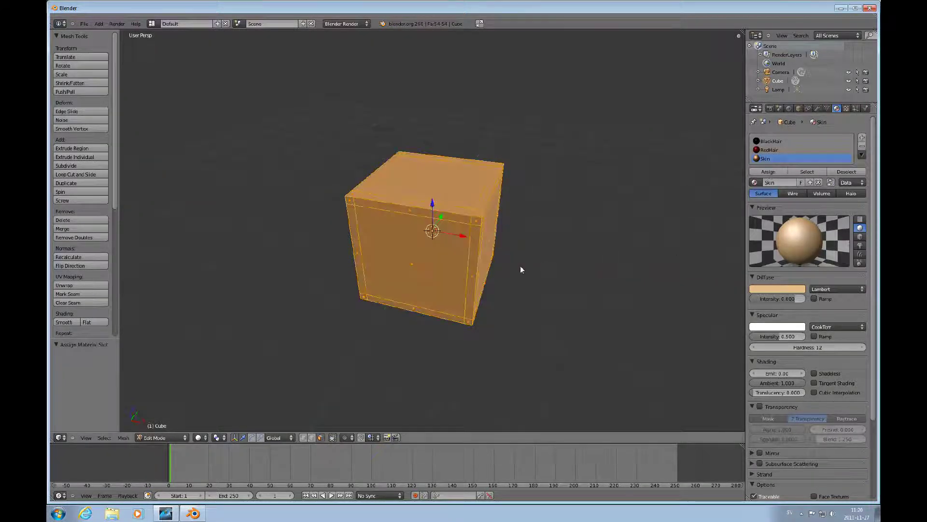
key("Tab")
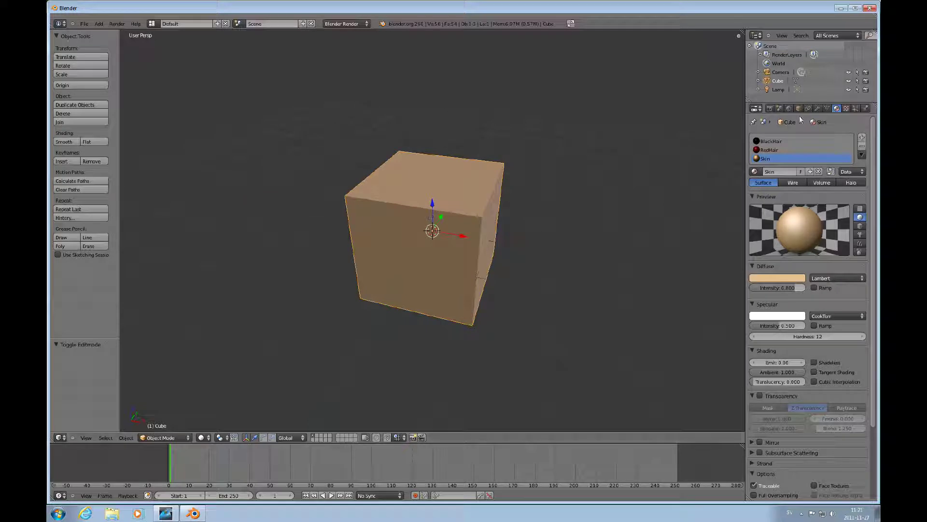
Add a particle system to the cube and change its type to Hair
left_click(856, 108)
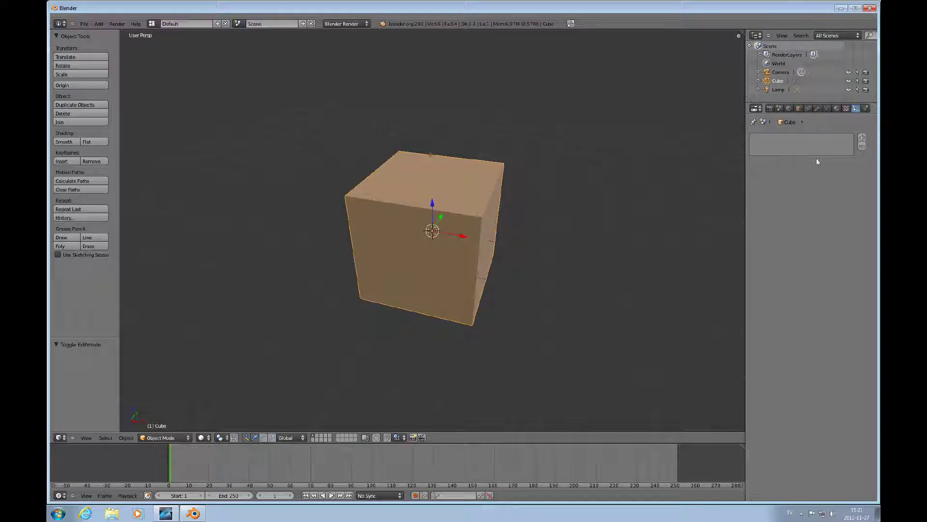
left_click(862, 138)
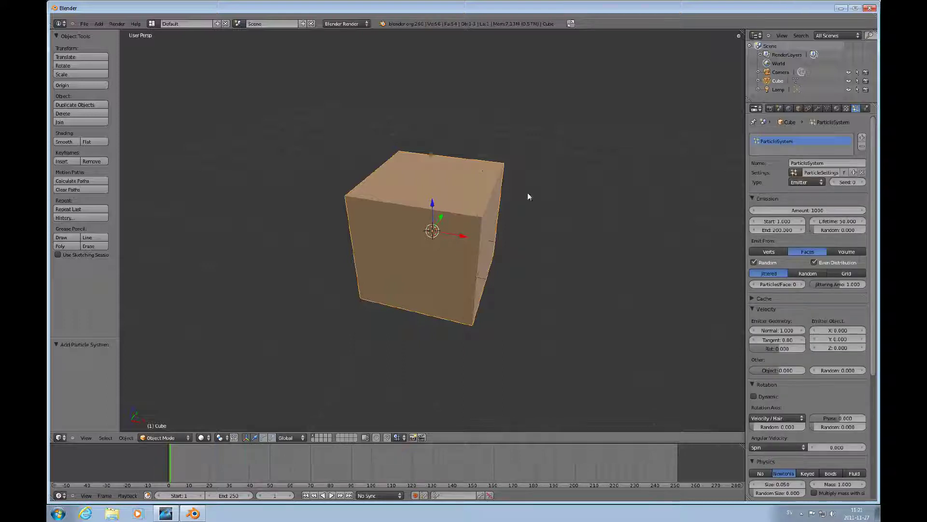
left_click(821, 182)
left_click(808, 166)
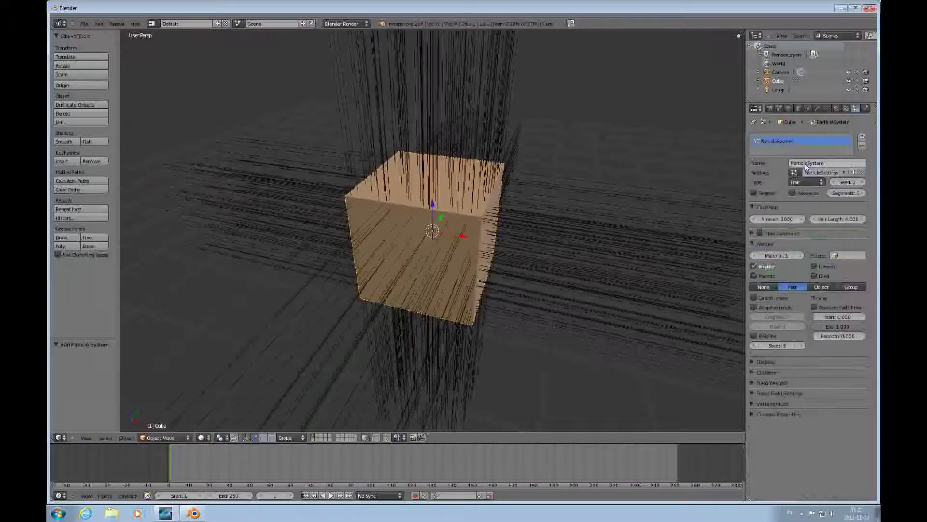
Enable the advanced hair settings and set the normal emitter velocity to 0.25 to shorten the hair
scroll(561, 224, "down", 5)
scroll(466, 182, "up", 3)
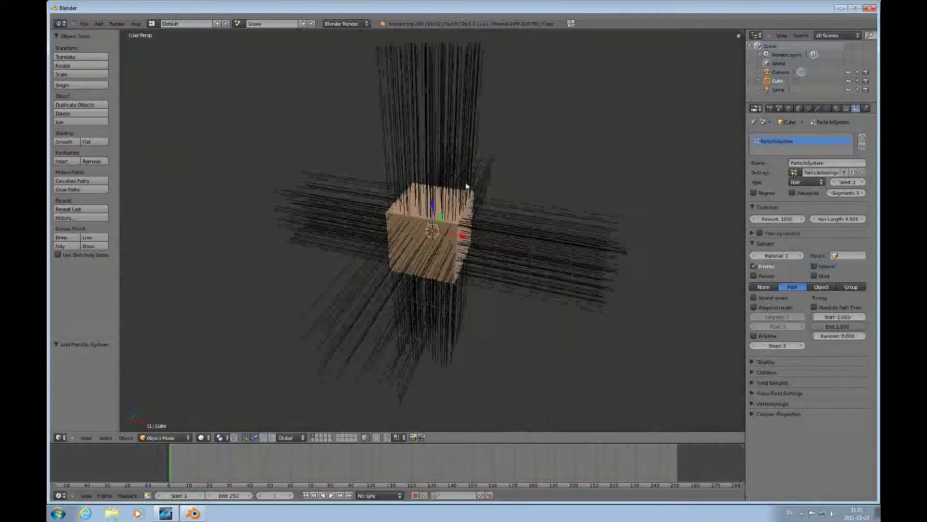
scroll(466, 181, "up", 5)
scroll(492, 196, "down", 4)
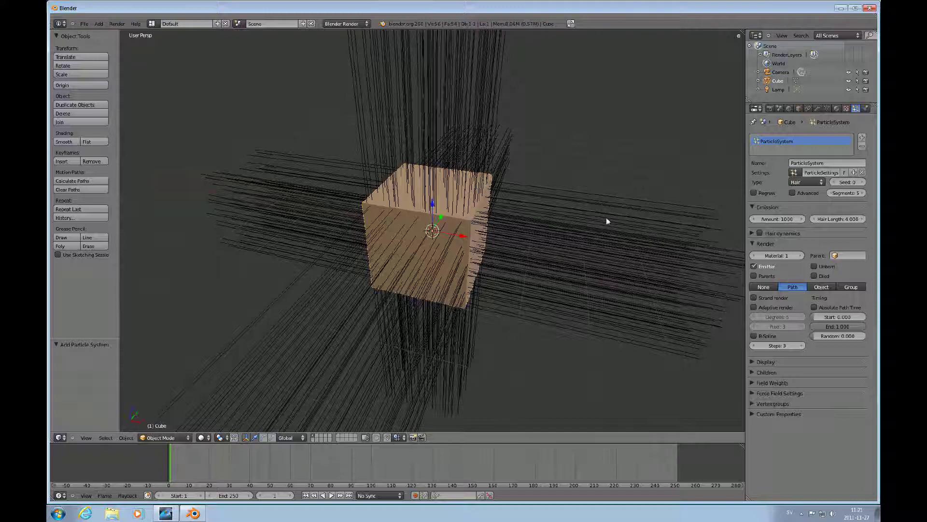
scroll(607, 220, "down", 3)
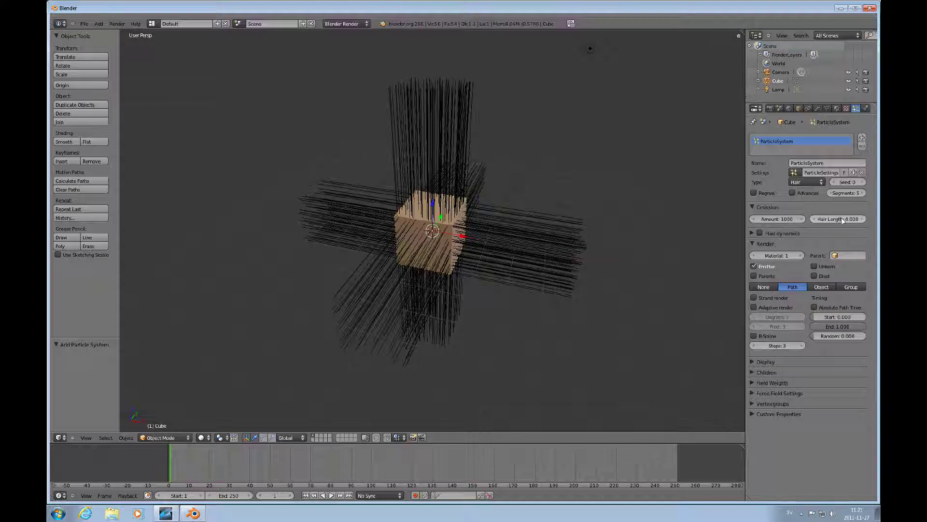
left_click(793, 193)
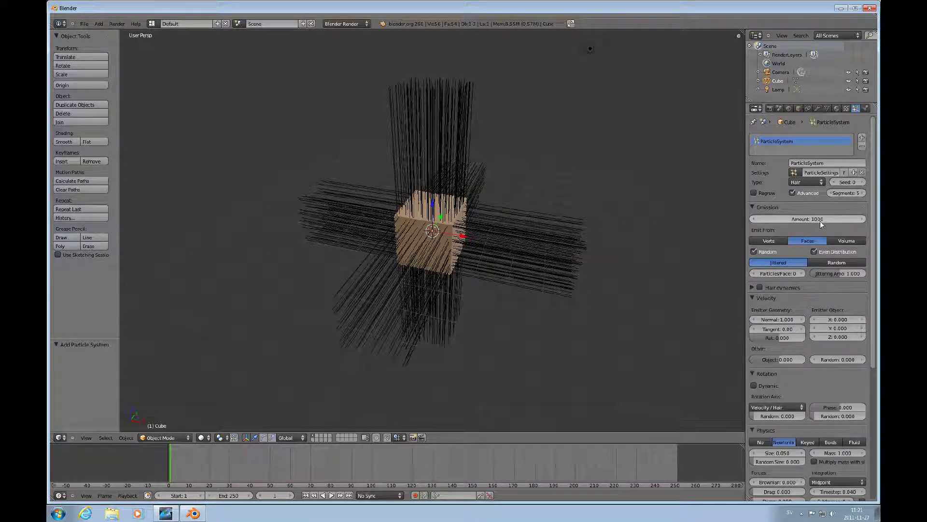
left_click(790, 319)
left_click(784, 320)
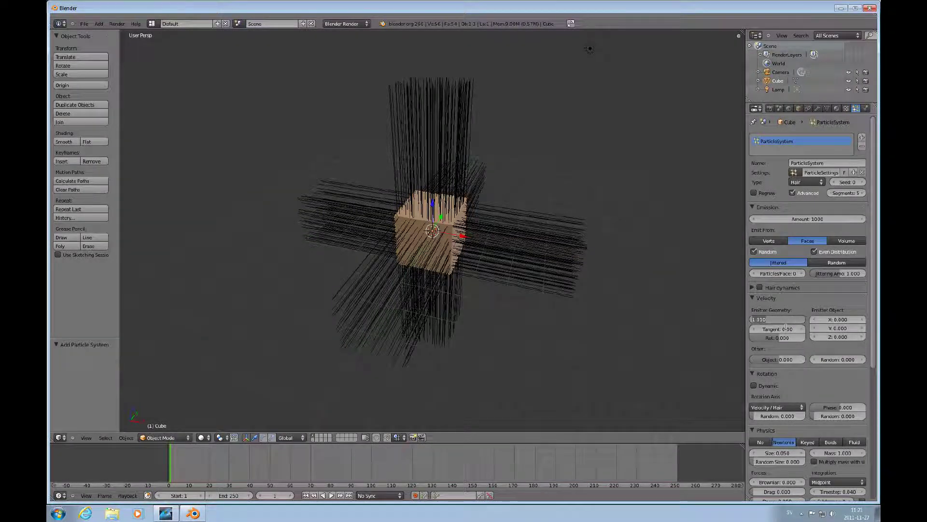
type("0.25")
key("Return")
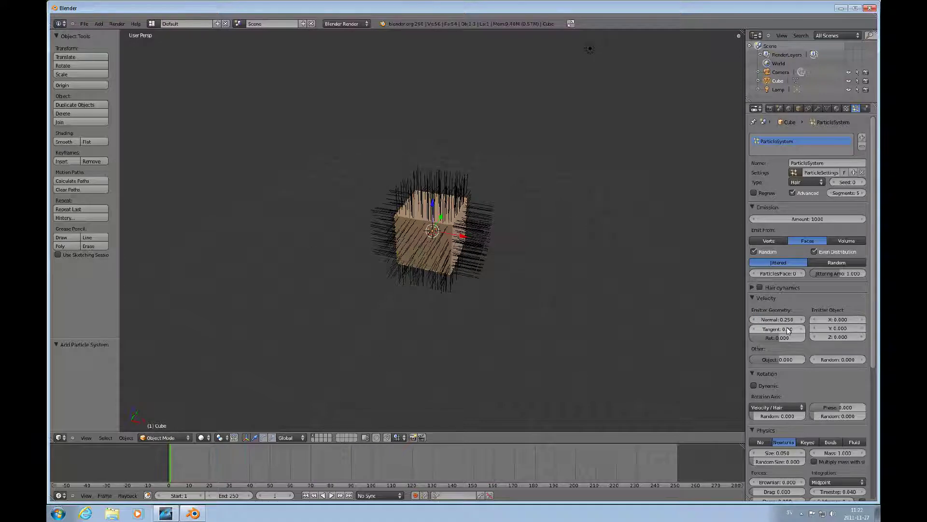
Reduce the hair's normal emitter velocity to 0.03
left_click_drag(788, 320, 802, 319)
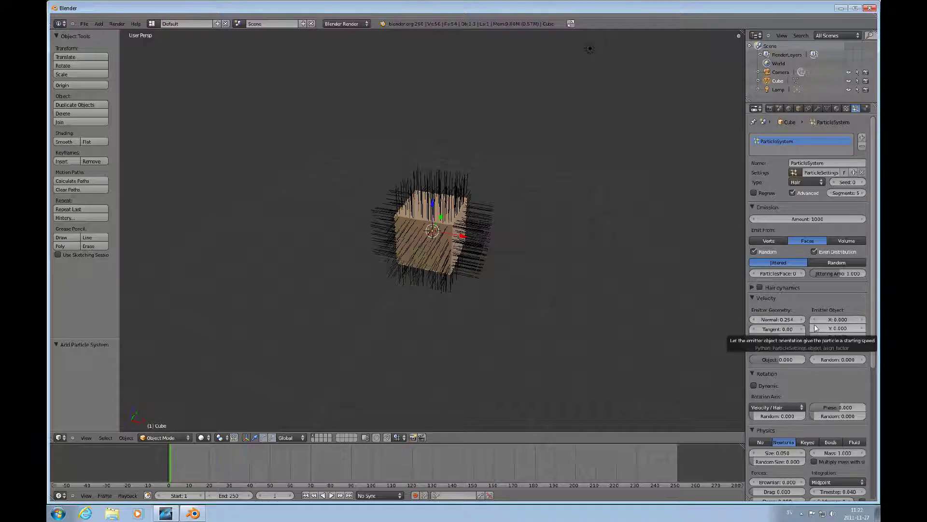
left_click(791, 321)
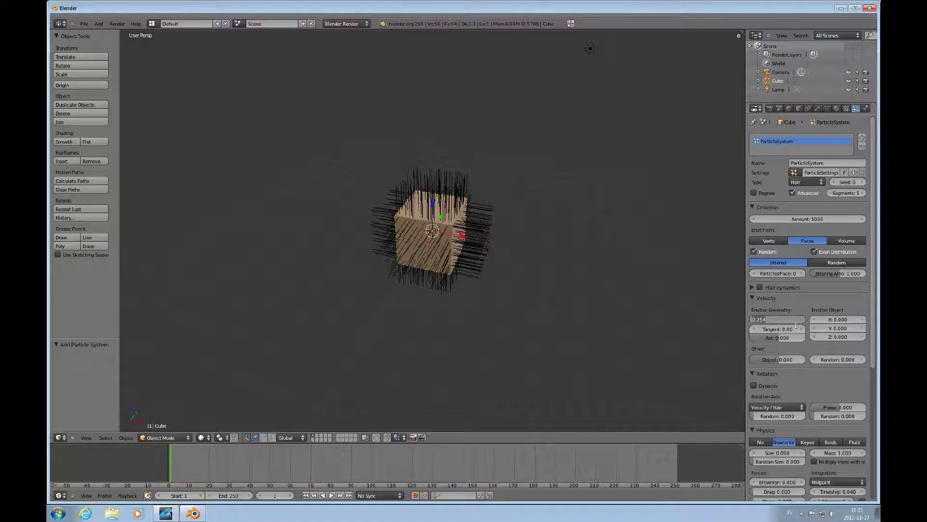
type("0.03")
key("Return")
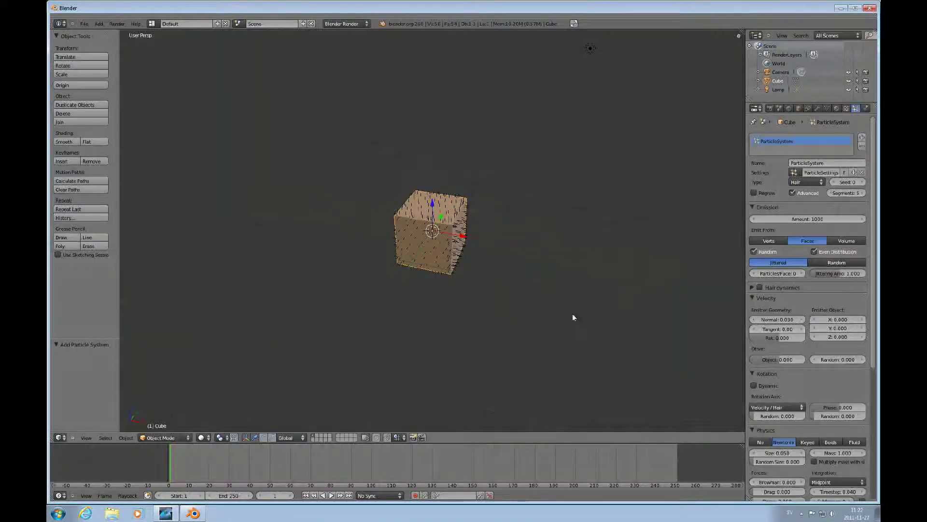
Try the Random hair distribution on the cube's faces and compare it with Jittered, ending on Jittered
scroll(473, 241, "up", 5)
scroll(474, 241, "down", 3)
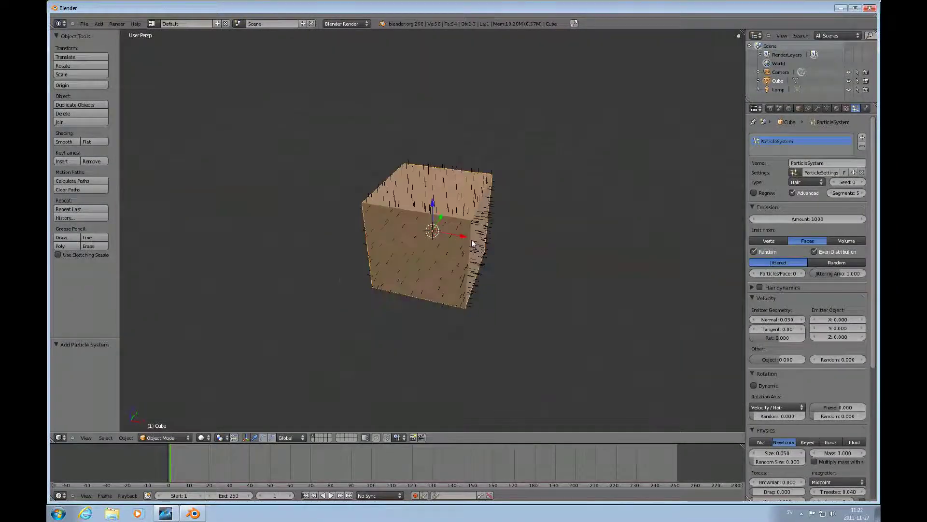
scroll(472, 237, "up", 1)
mouse_move(470, 231)
middle_mouse_down()
mouse_move(416, 248)
mouse_move(485, 240)
mouse_move(464, 236)
middle_mouse_up()
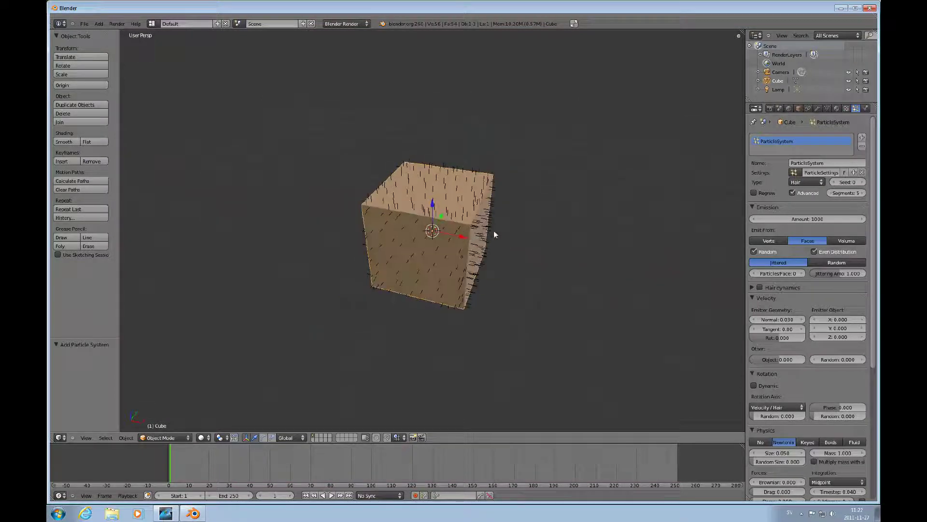
scroll(476, 247, "up", 2)
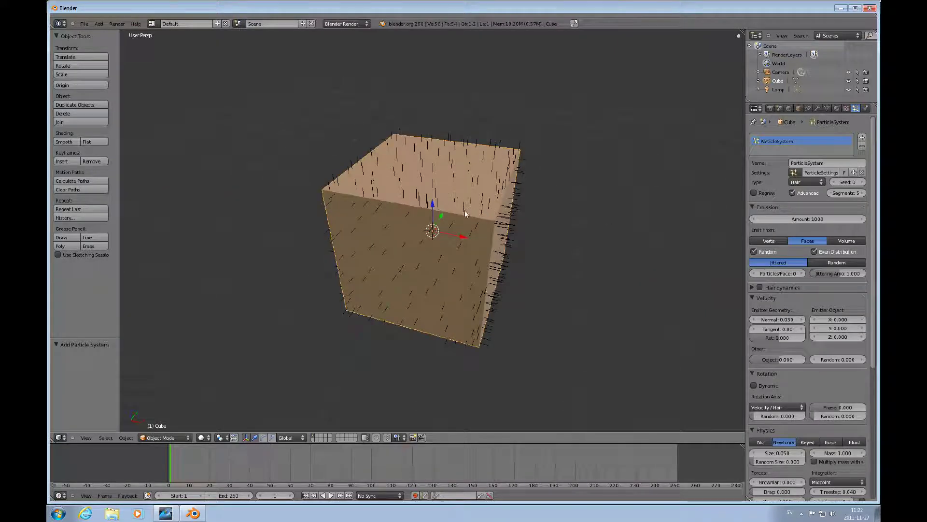
middle_click_drag(467, 214, 440, 263)
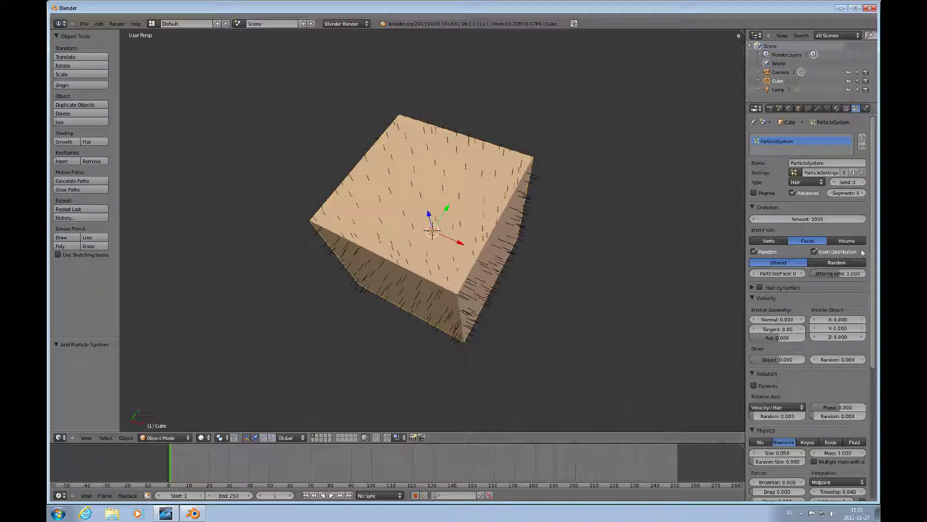
left_click(840, 262)
left_click(789, 262)
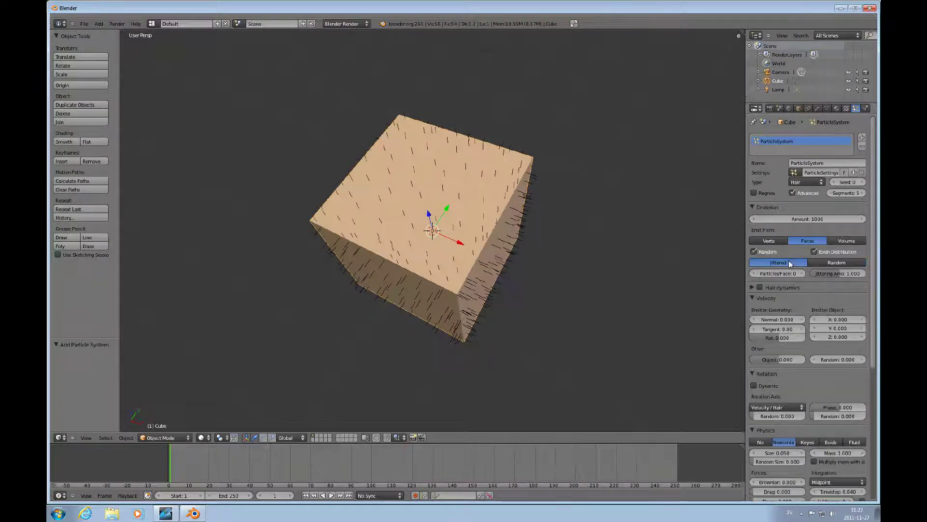
left_click(838, 263)
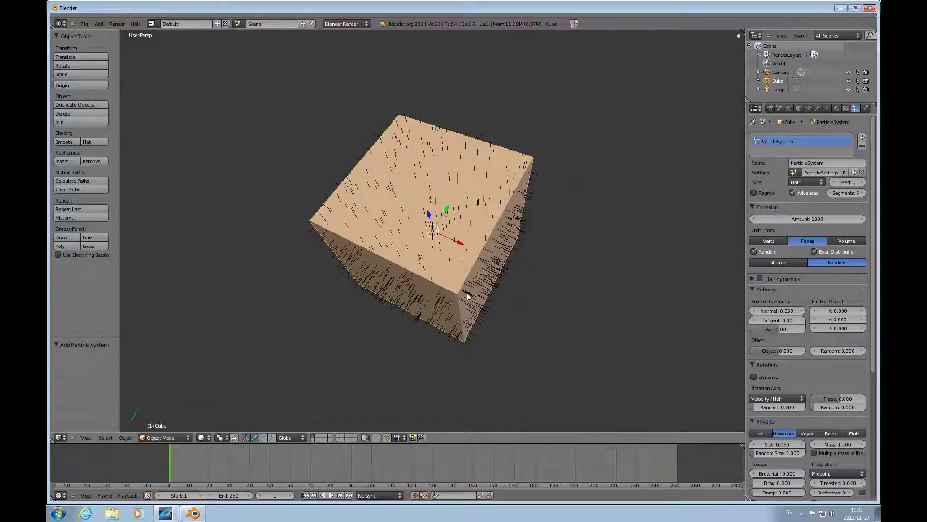
middle_click_drag(431, 307, 442, 236)
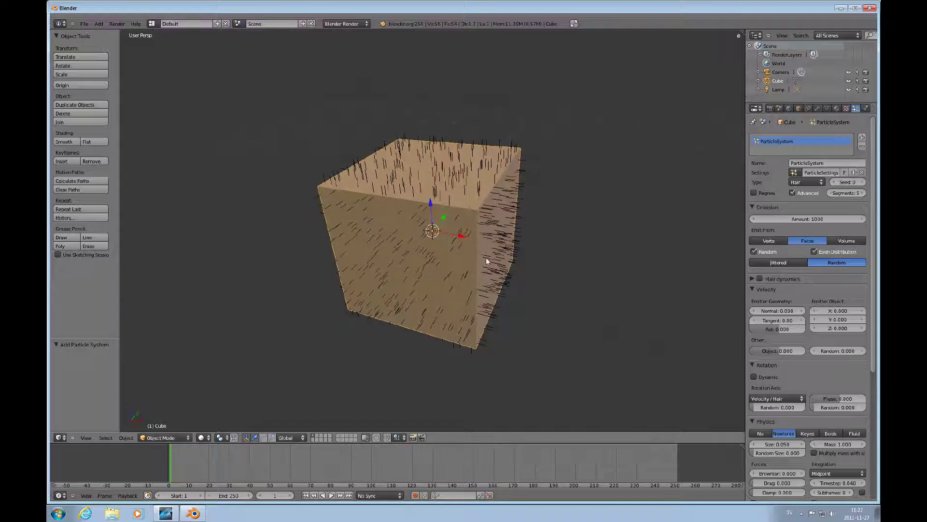
middle_click_drag(486, 261, 489, 297)
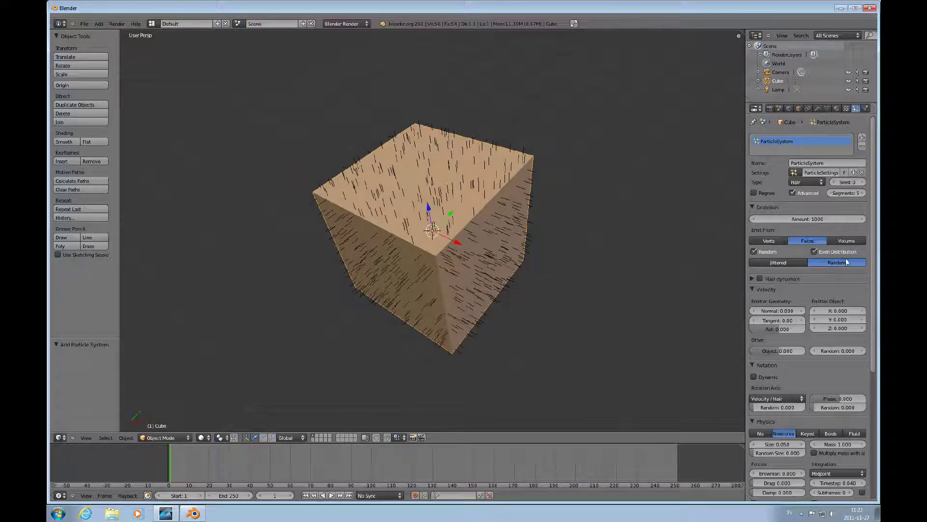
left_click(778, 262)
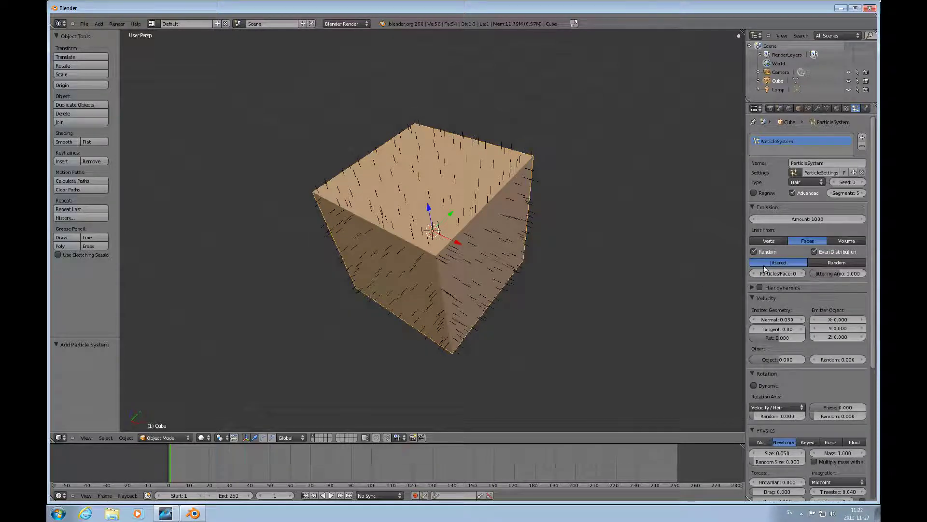
Examine the cube's face layout in Edit Mode and return to Object Mode
middle_click_drag(486, 236, 438, 221)
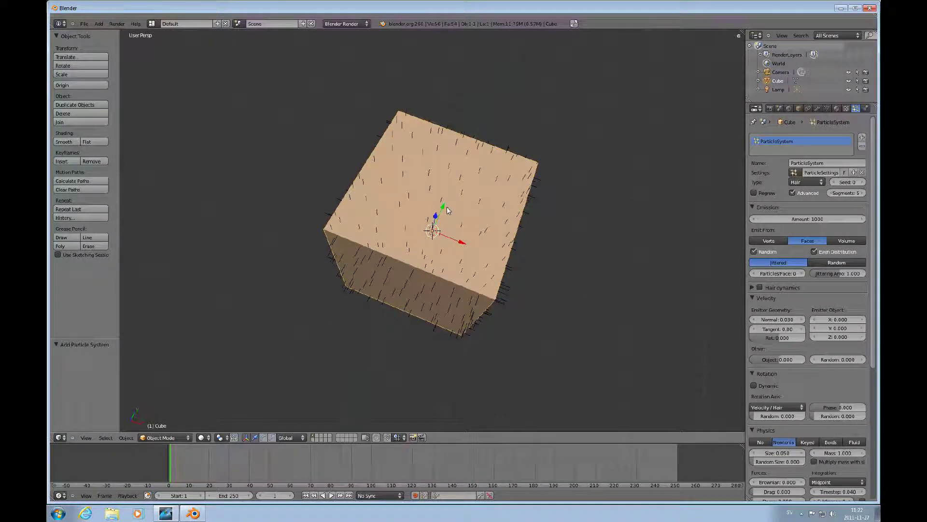
key("Tab")
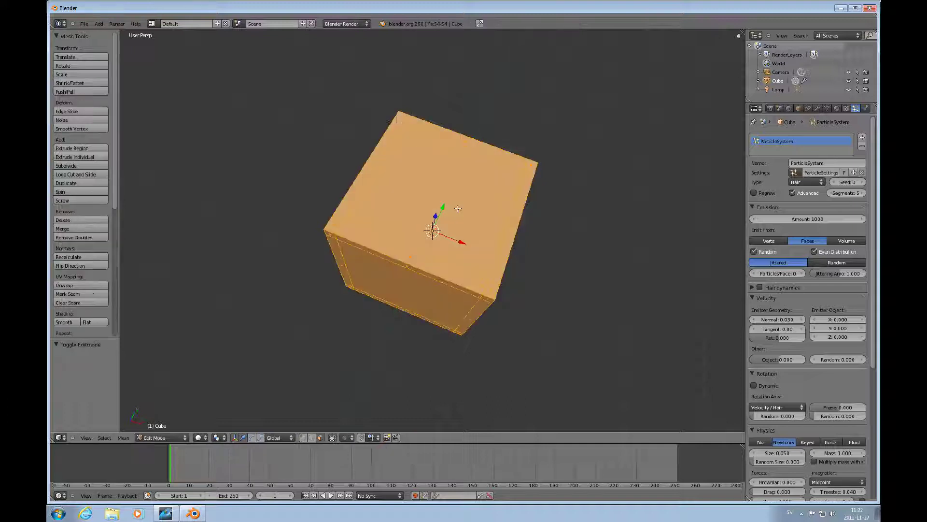
middle_click_drag(457, 271, 443, 215)
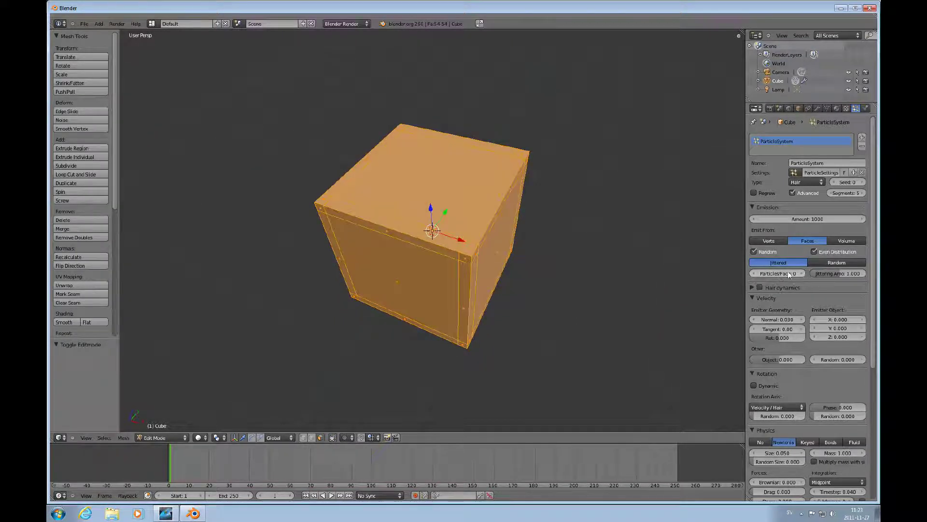
key("Tab")
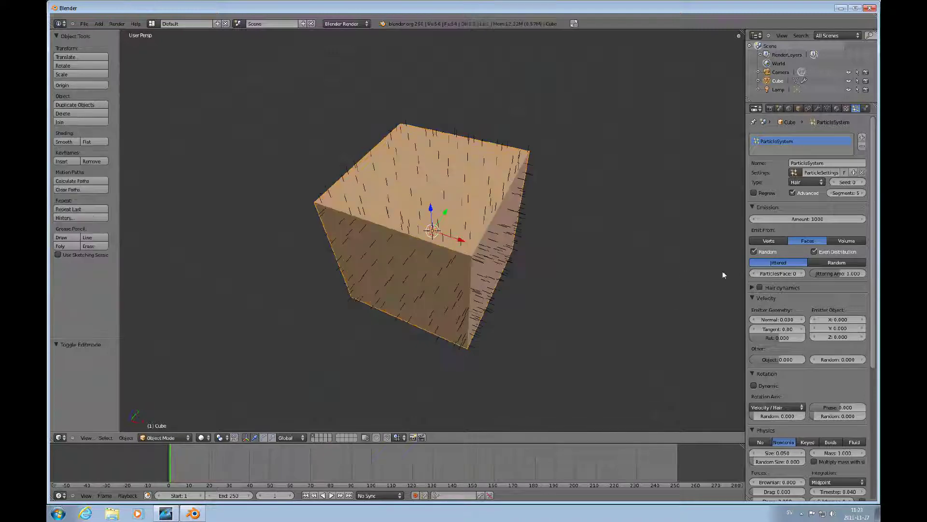
Try raising the jittered particles per face gradually to 14, and reset the value to 0
left_click(801, 274)
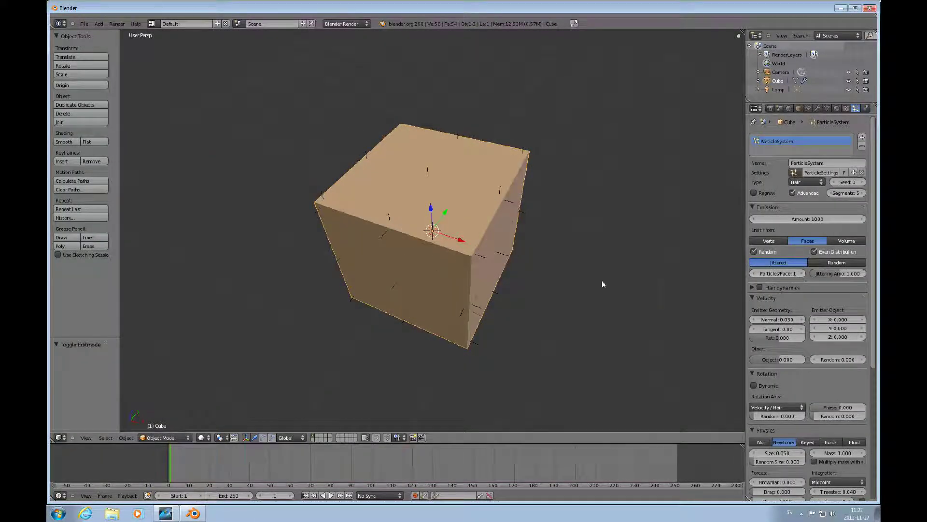
mouse_move(424, 256)
middle_mouse_down()
mouse_move(445, 236)
mouse_move(442, 213)
mouse_move(463, 227)
middle_mouse_up()
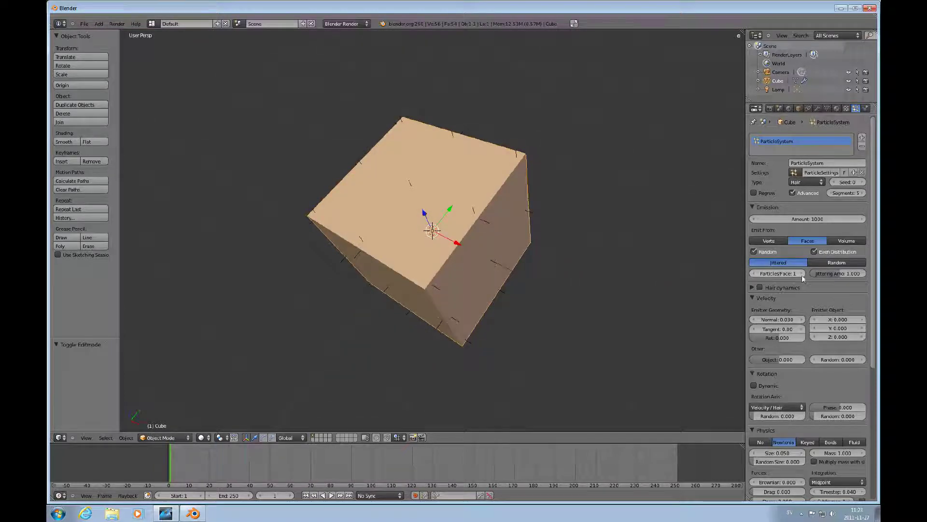
left_click(801, 274)
middle_click_drag(475, 262, 493, 256)
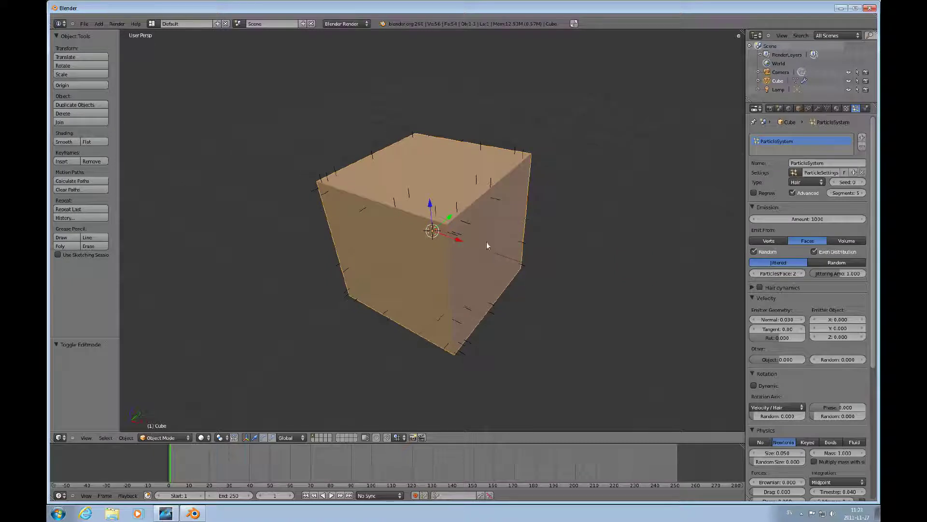
left_click(803, 273)
left_click(802, 273)
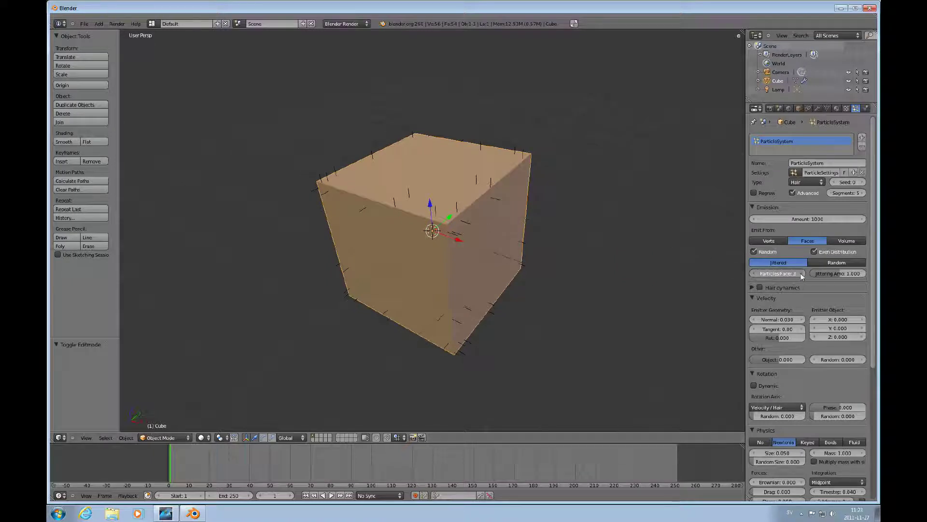
left_click(802, 273)
left_click(802, 273)
left_click(803, 273)
left_click(803, 274)
left_click(803, 273)
left_click(802, 273)
left_click(802, 273)
left_click(803, 273)
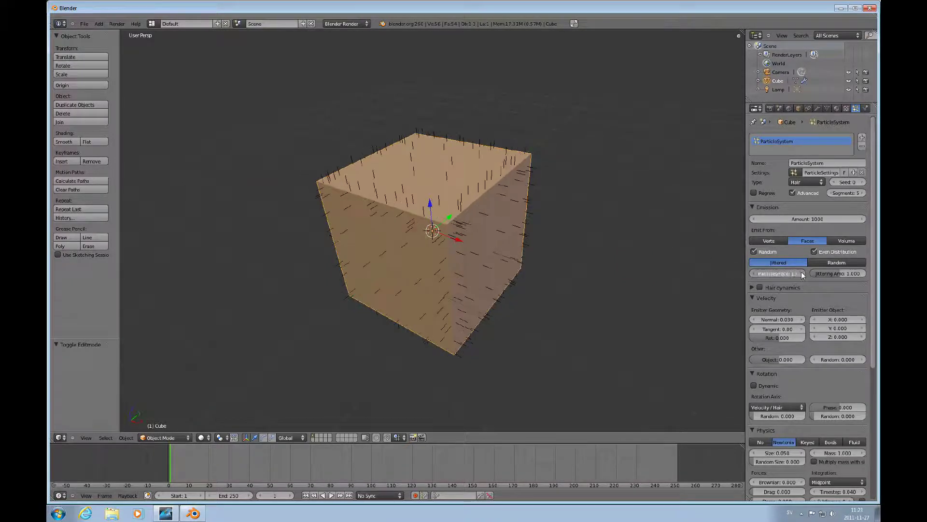
left_click(802, 273)
left_click(802, 274)
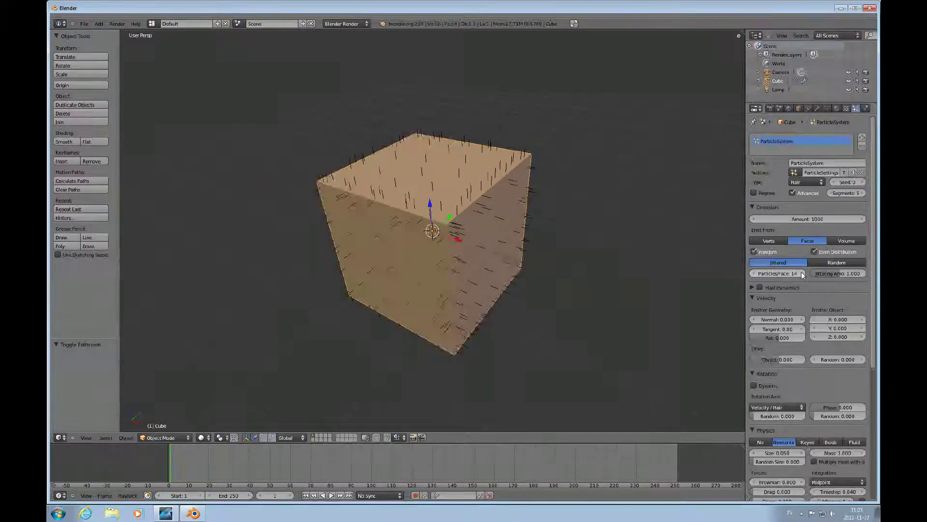
left_click(772, 273)
type("0")
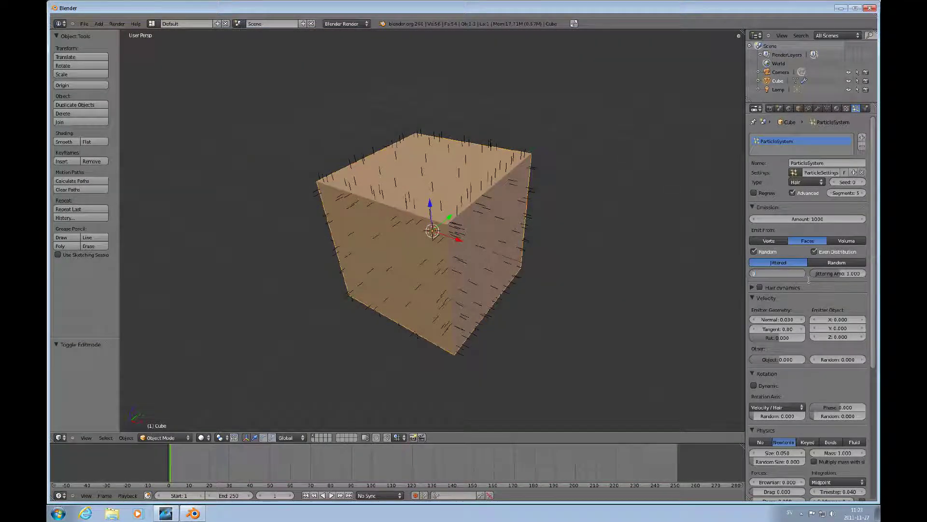
key("Return")
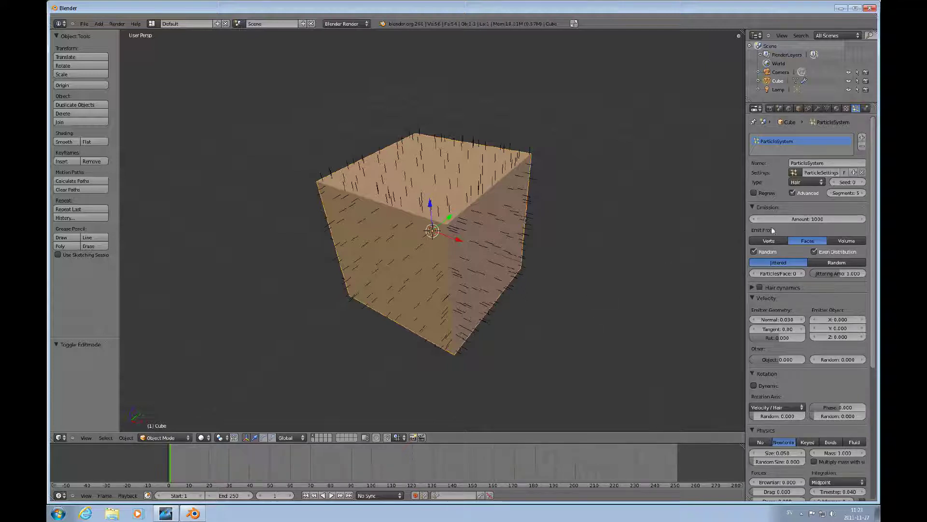
Try raising the hair emission amount to 10000, inspect the coverage around the cube, and reset the amount to 1000
left_click(817, 219)
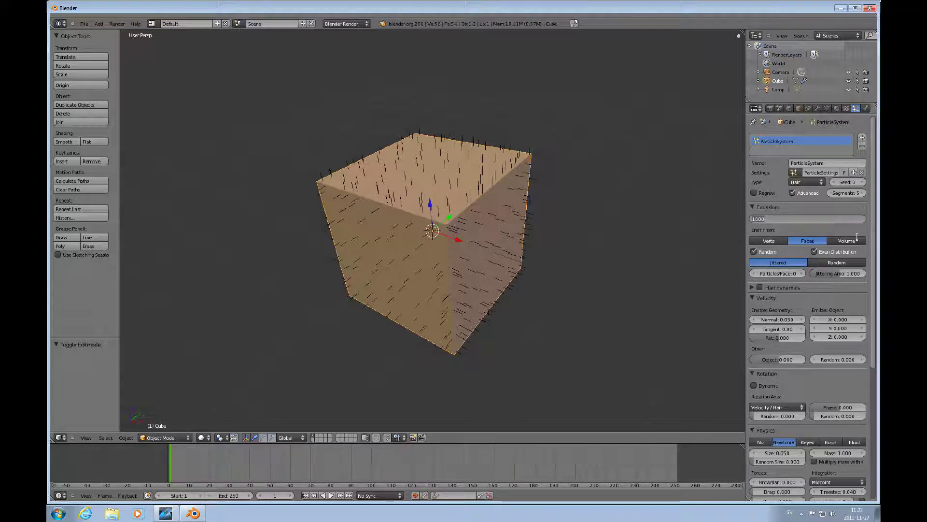
type("10000")
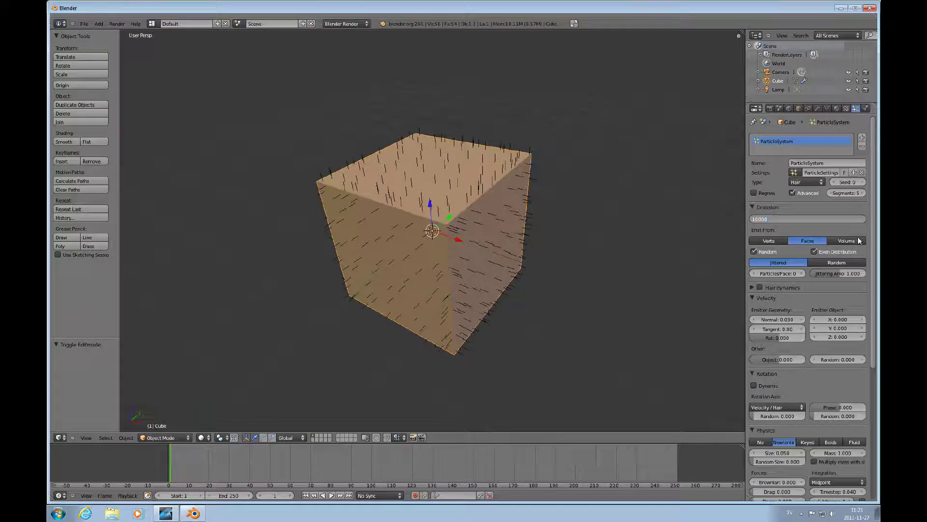
key("Return")
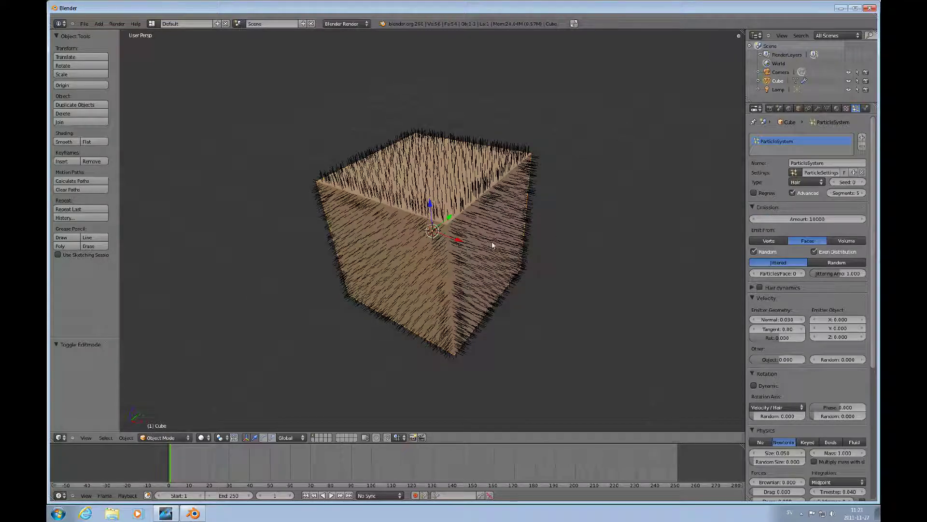
middle_click_drag(492, 241, 513, 226)
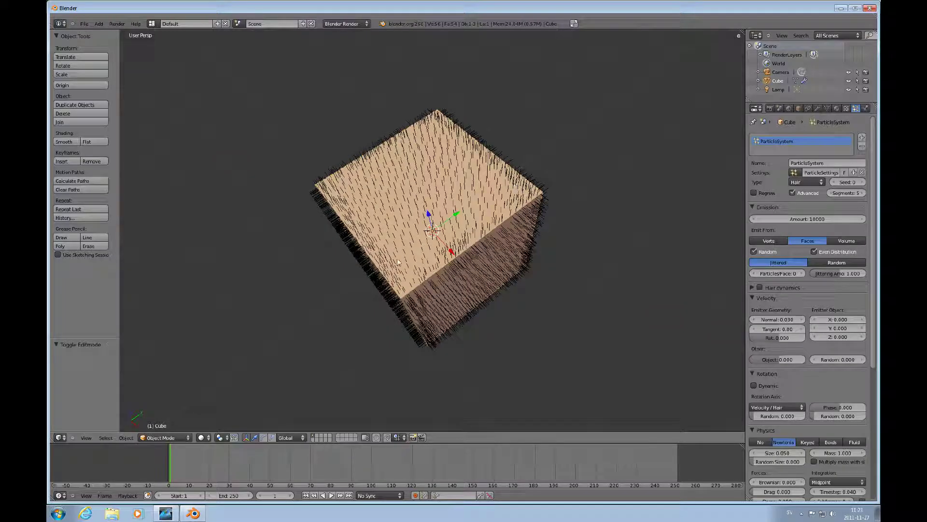
middle_click_drag(400, 263, 440, 238)
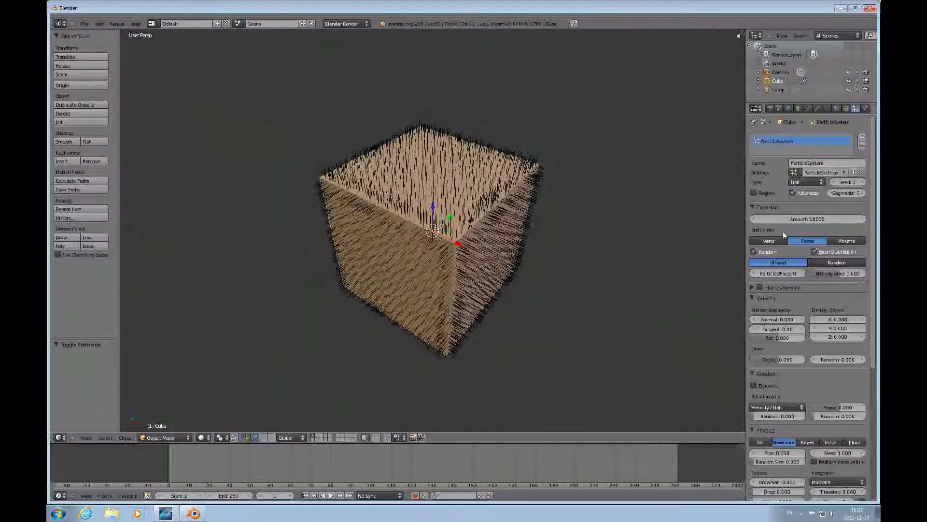
left_click(817, 219)
type("1")
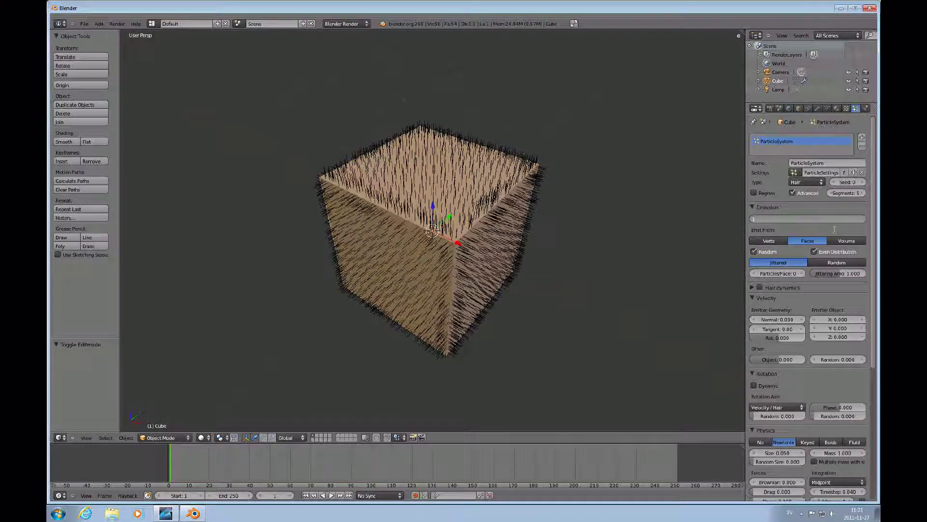
type("000")
key("Return")
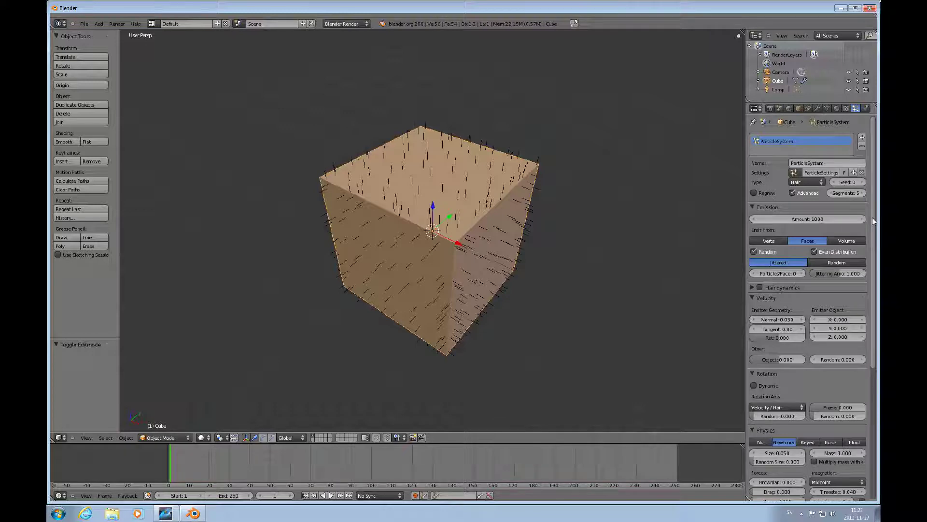
Try the Simple and Interpolated child hair types in the particle settings, and set the children back to None
left_click_drag(874, 221, 876, 407)
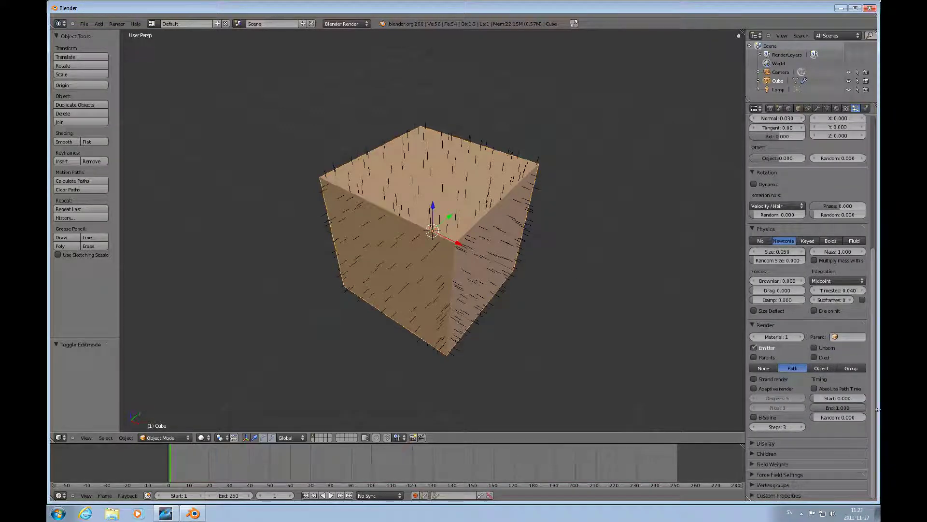
left_click(752, 453)
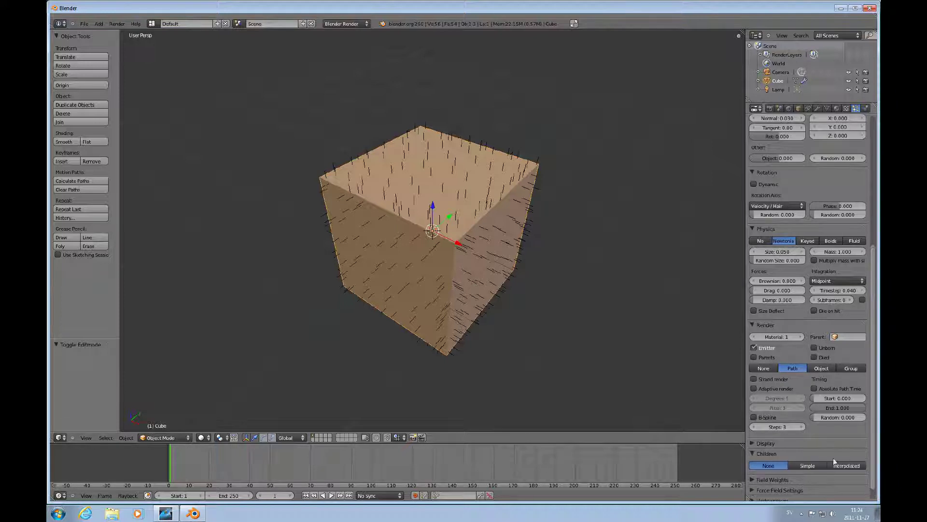
scroll(871, 422, "down", 2)
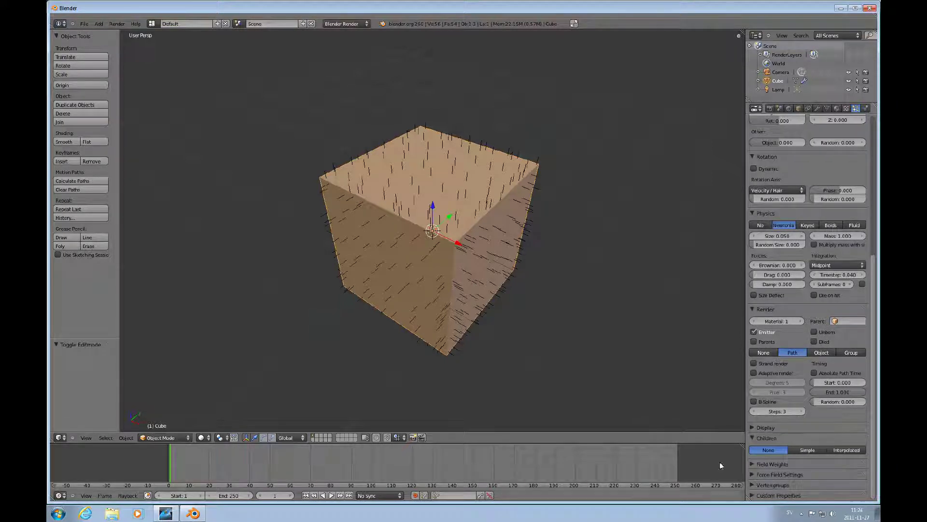
left_click(806, 450)
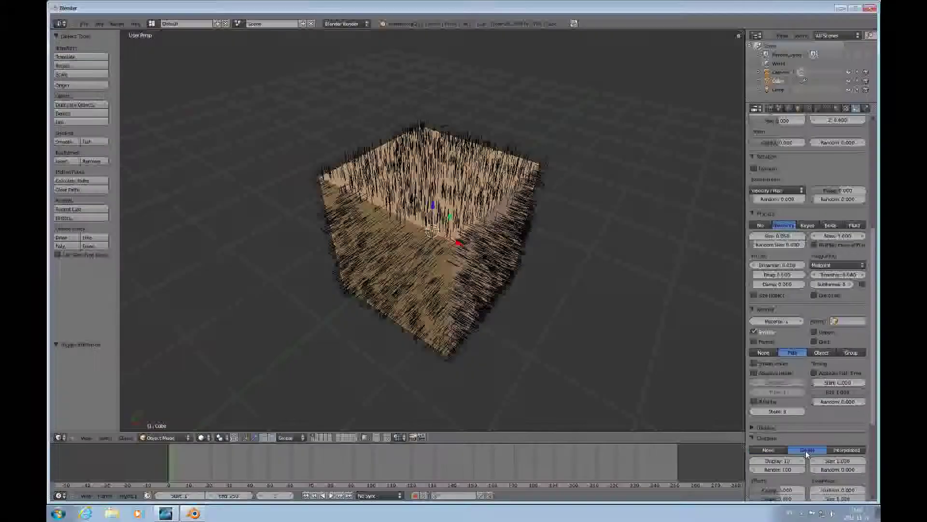
left_click(842, 449)
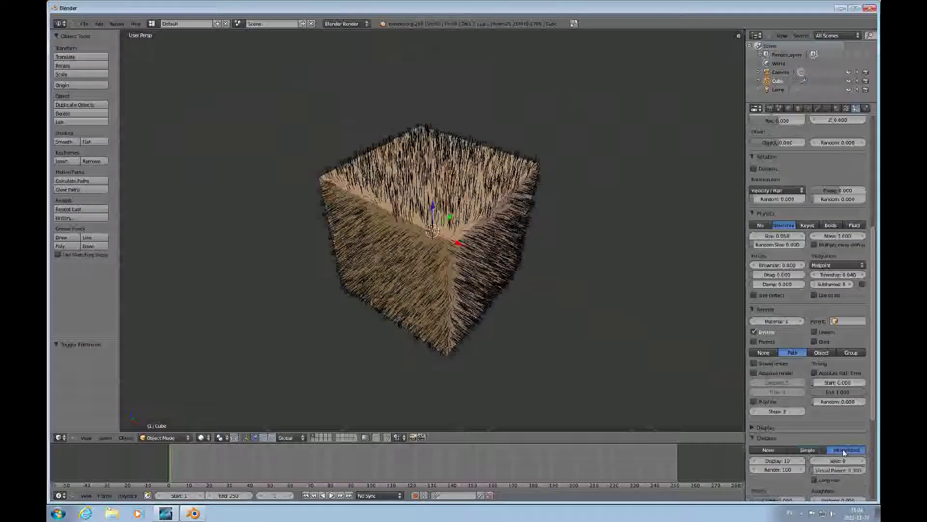
left_click(782, 452)
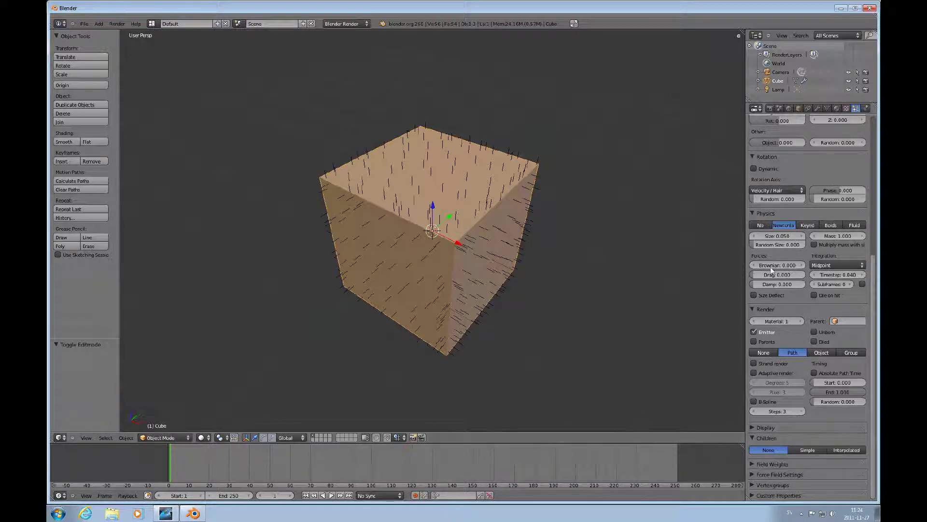
Enter Edit Mode on the cube, switch to edge selection and deselect all of the mesh
key("Tab")
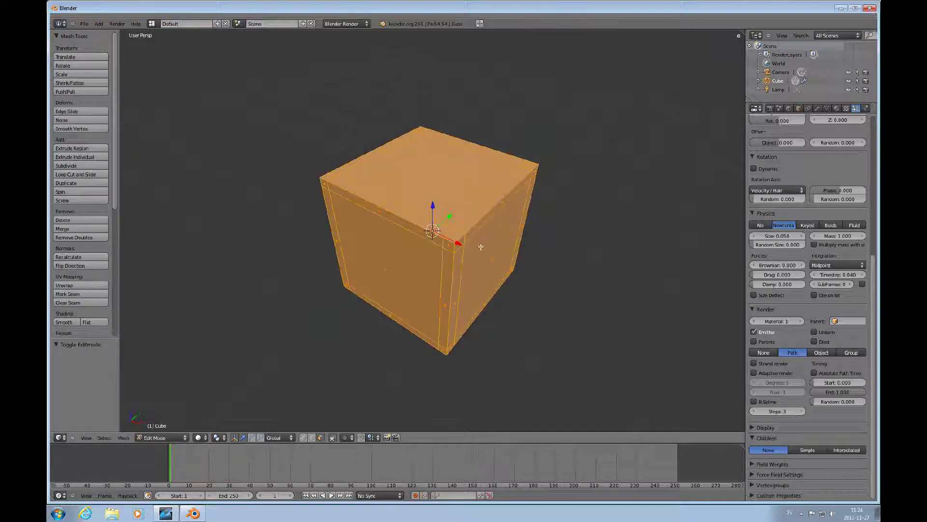
middle_click_drag(471, 268, 406, 269)
key("ctrl+Tab")
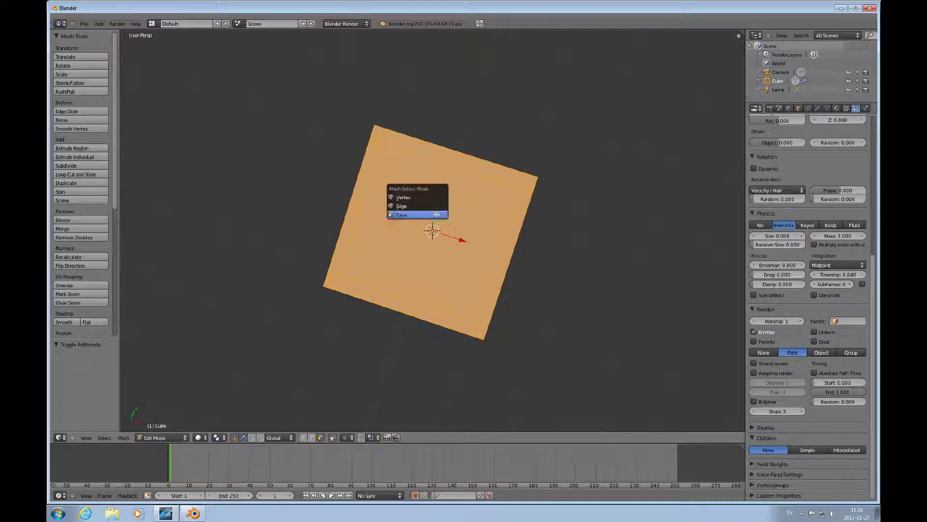
left_click(401, 214)
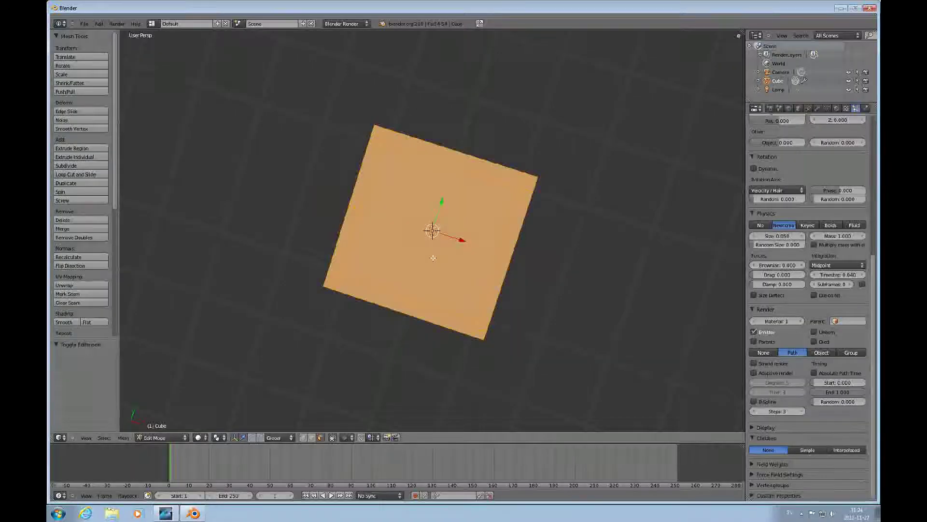
key("ctrl+Tab")
left_click(430, 339)
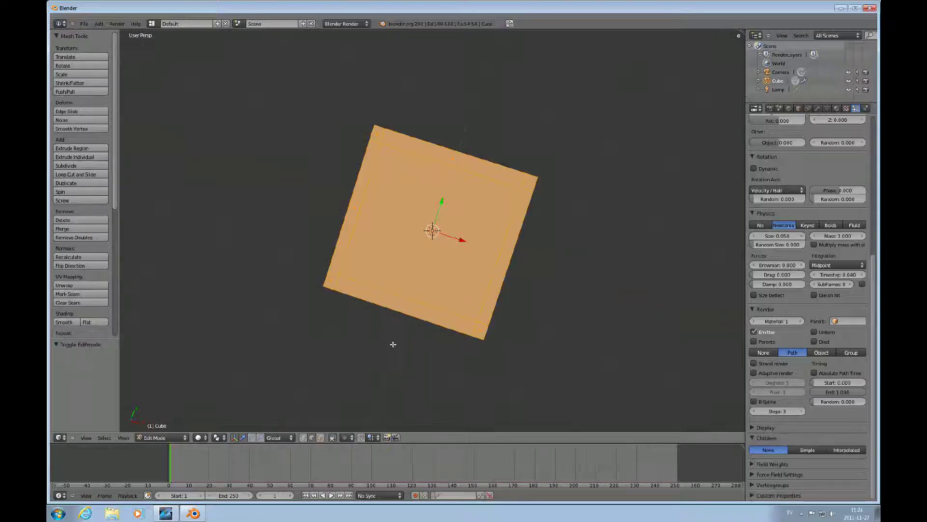
middle_click_drag(392, 343, 369, 221)
key("a")
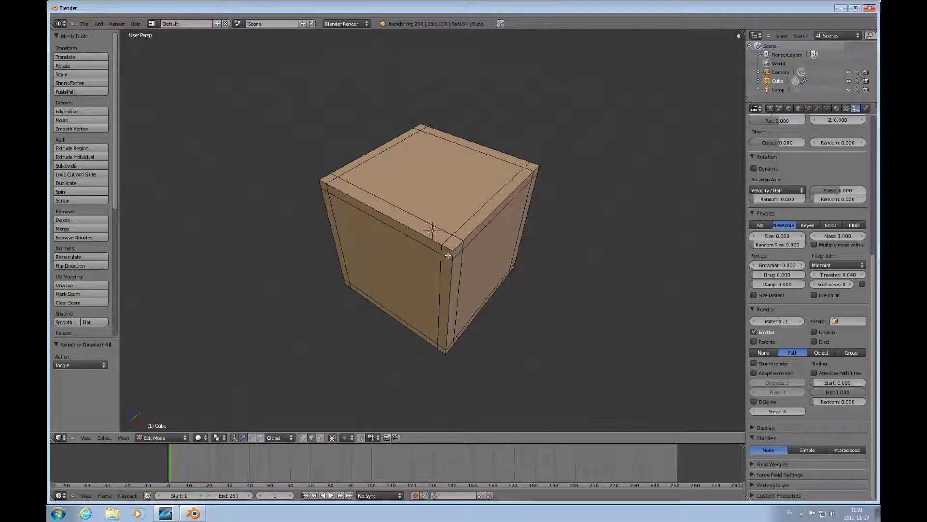
Add two loop cuts inside the narrow border strips on the cube's +X and -Y sides, meeting at the front corner
key("ctrl+r")
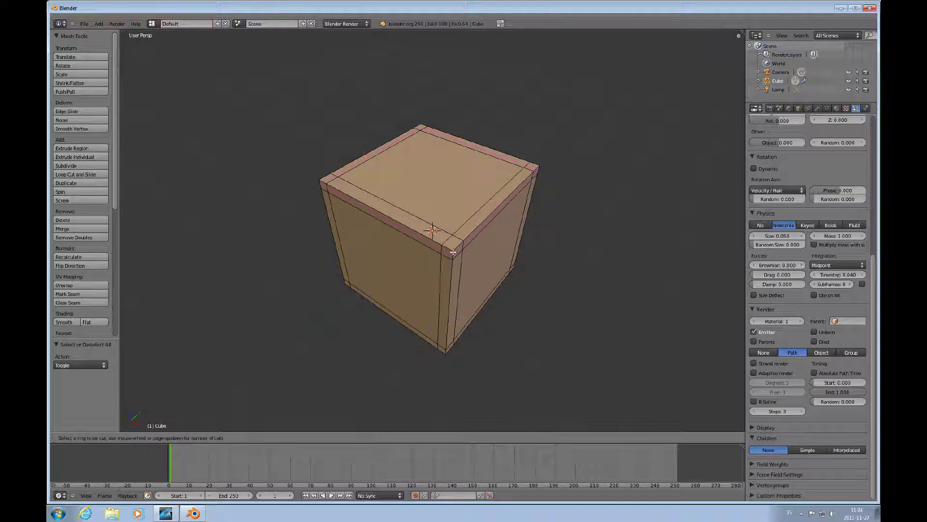
left_click(449, 250)
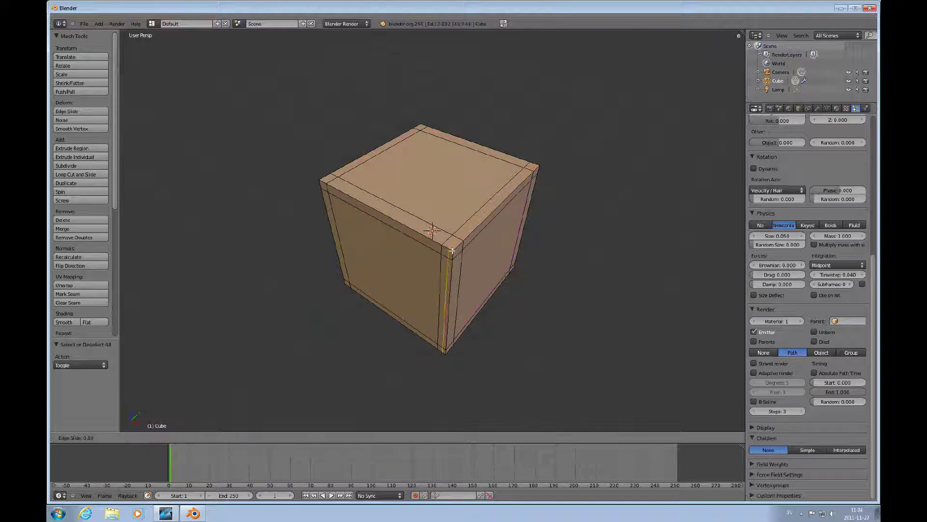
left_click(452, 251)
key("ctrl+r")
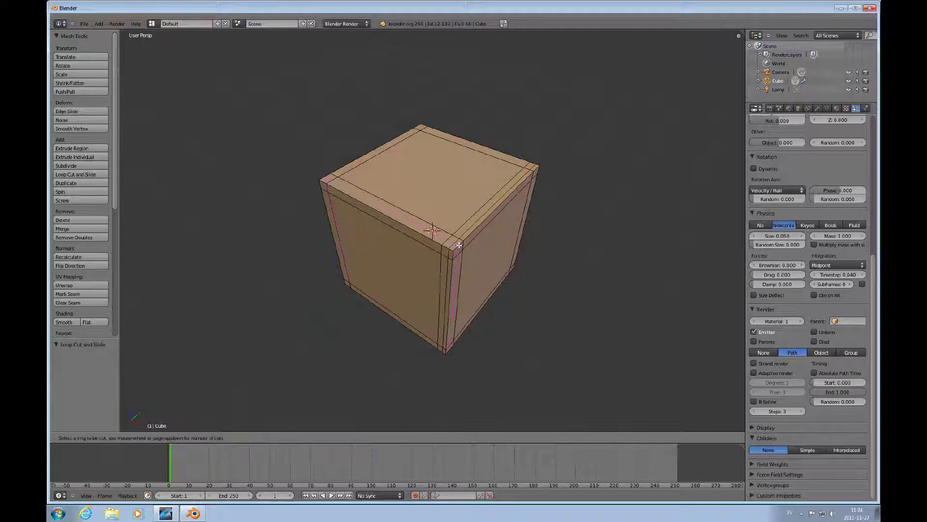
left_click(459, 245)
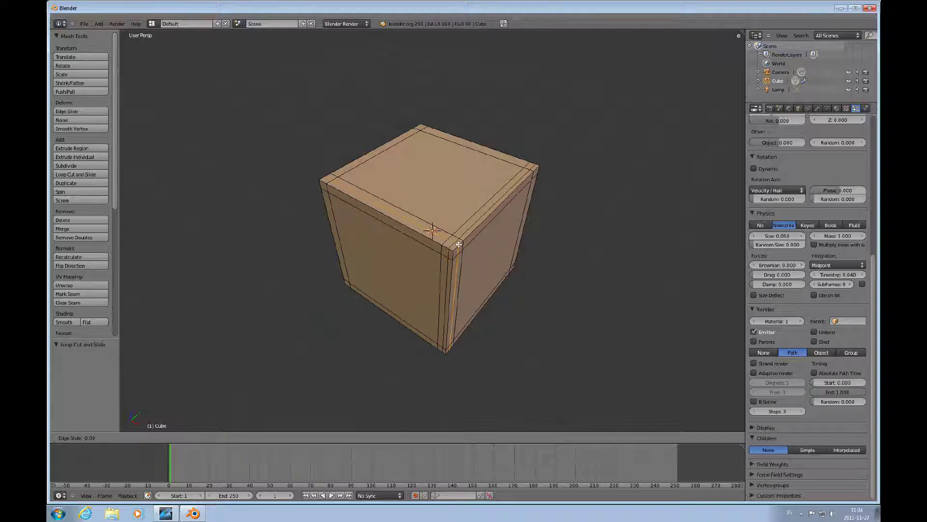
left_click(467, 222)
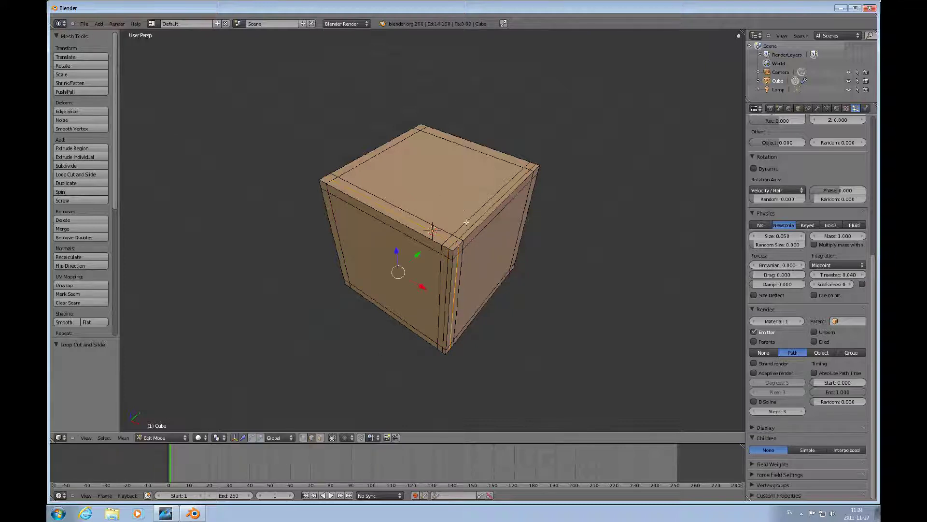
Add two more loop cuts inside the narrow border strips on the cube's -X and +Y sides
right_click(322, 184, "alt")
key("ctrl+e")
left_click(324, 184)
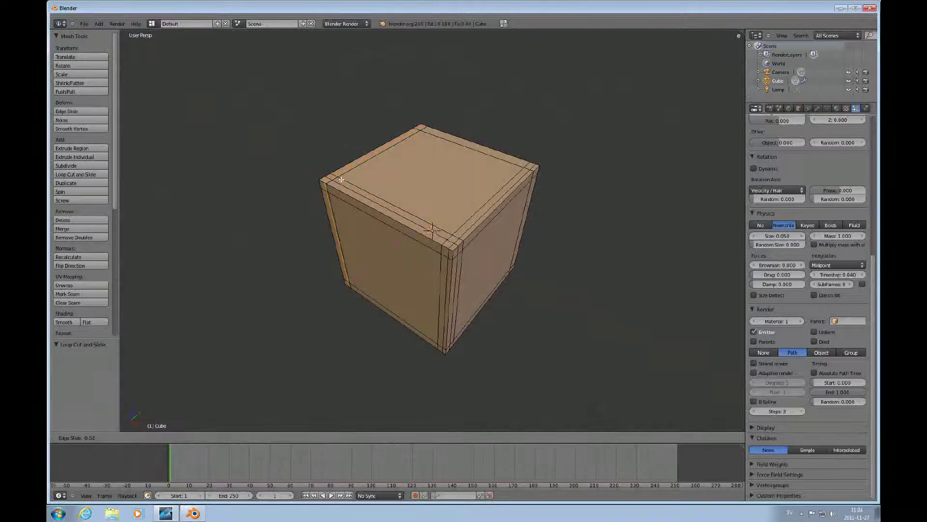
left_click(327, 180)
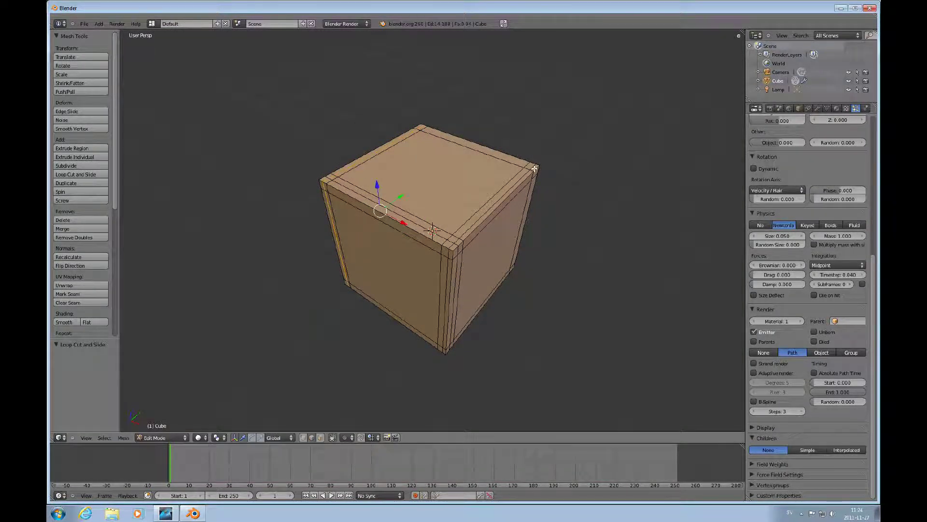
key("c")
right_click(534, 168)
key("ctrl+r")
left_click(534, 167)
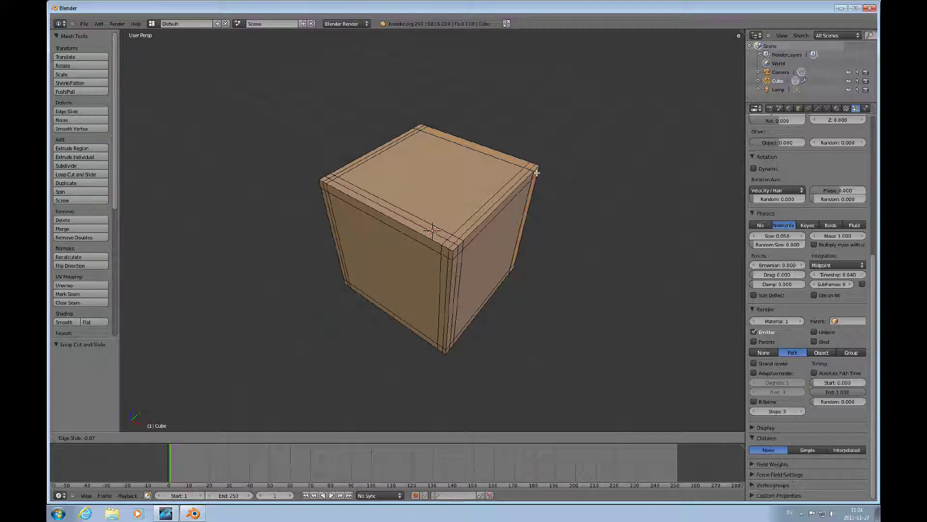
left_click(537, 172)
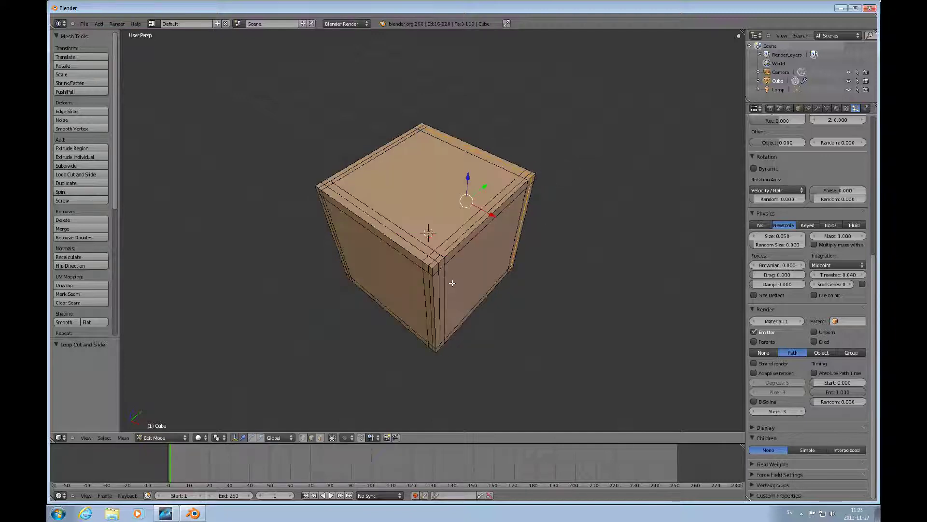
Check the hair distribution on the re-cut cube from the top in Object Mode
middle_click_drag(451, 279, 474, 235)
key("KP_7")
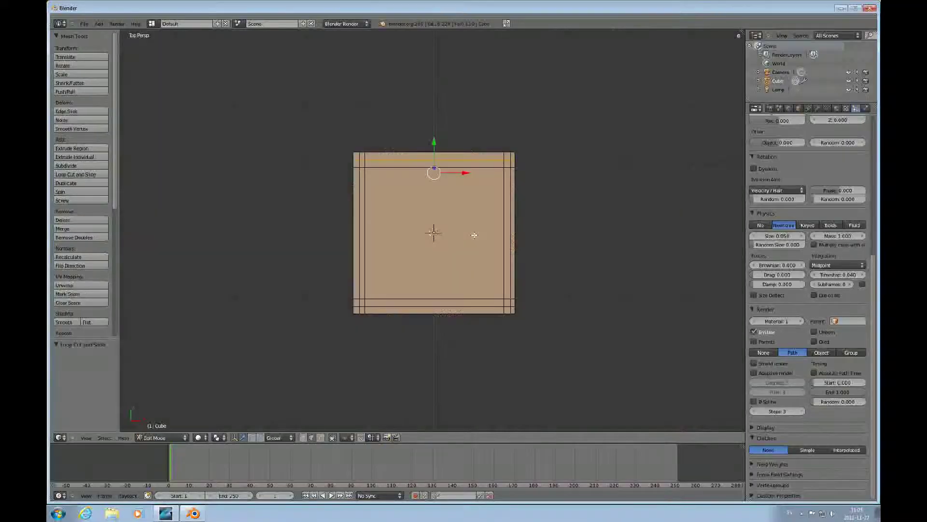
key("Tab")
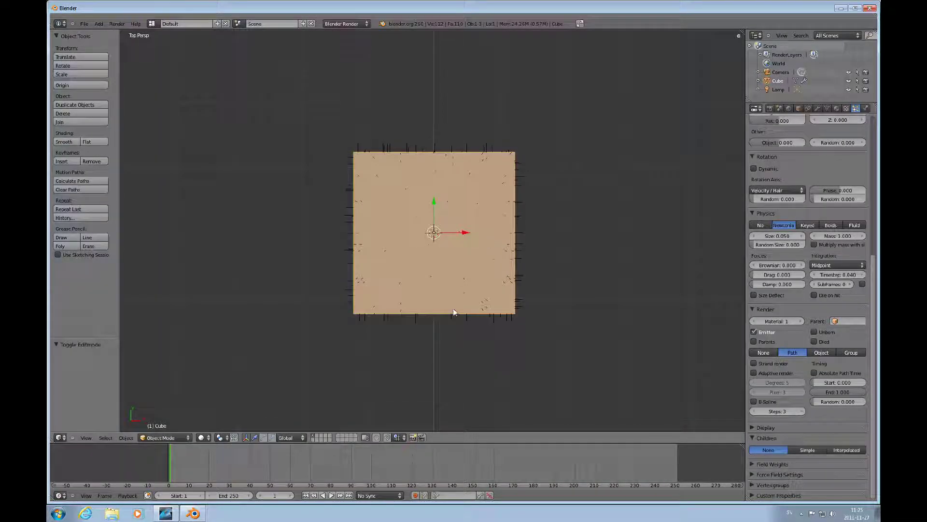
Return to Edit Mode, switch to face selection and select all faces on the cube's top
key("Tab")
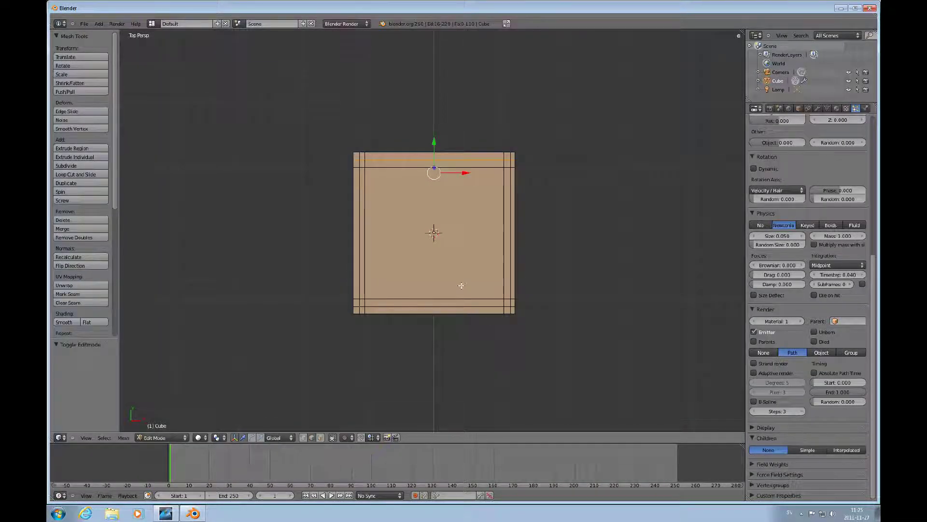
key("ctrl+Tab")
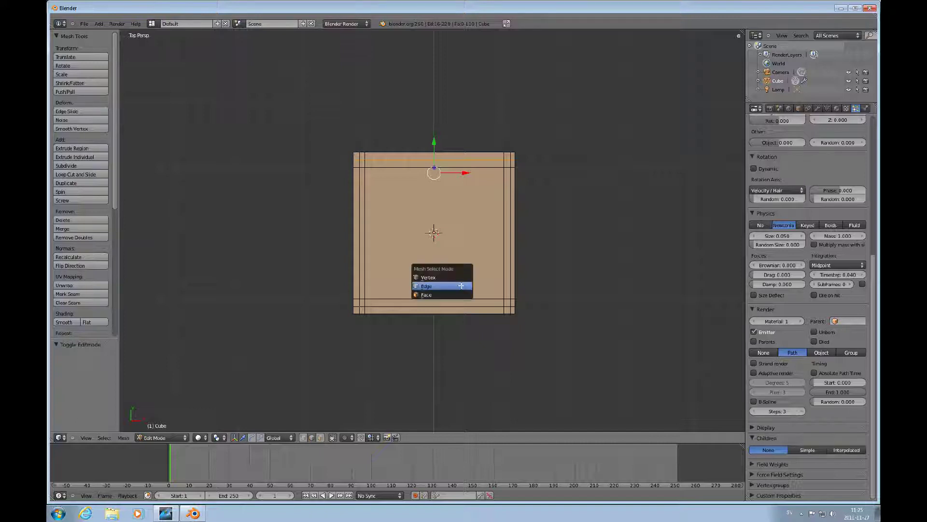
left_click(436, 297)
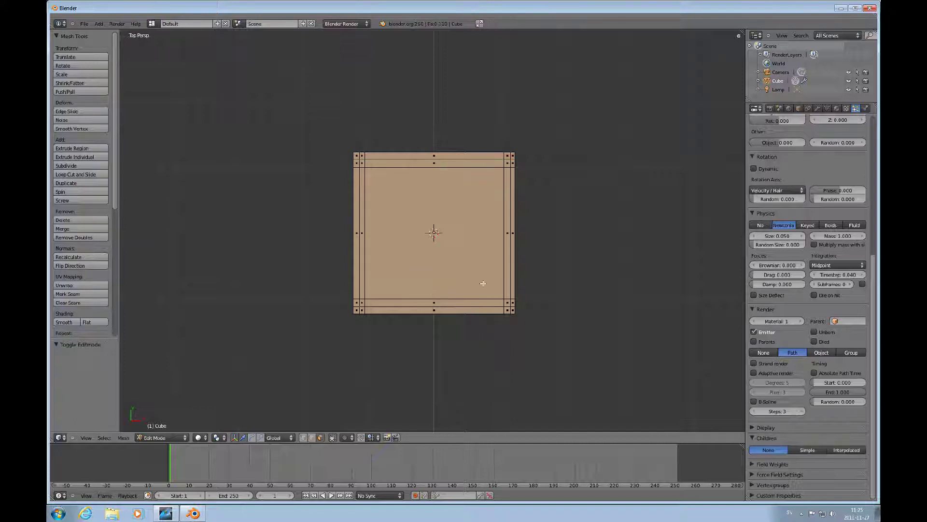
mouse_move(535, 329)
left_mouse_down("ctrl")
mouse_move(237, 295)
mouse_move(285, 156)
mouse_move(423, 104)
mouse_move(605, 165)
left_mouse_up("ctrl")
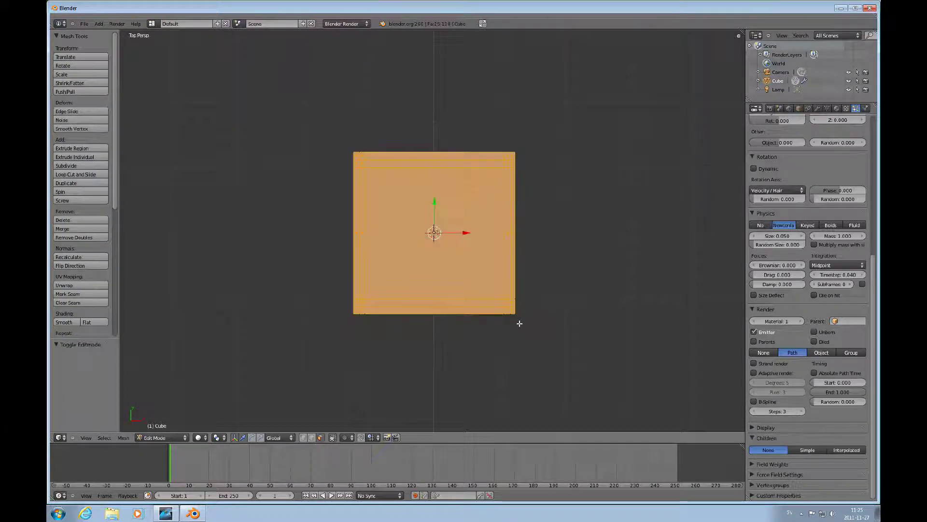
Deselect the outermost face loop along each of the four edges of the cube's top, keeping the inner faces selected
scroll(517, 312, "down", 2, "shift")
scroll(518, 311, "up", 2, "shift")
scroll(520, 311, "up", 2)
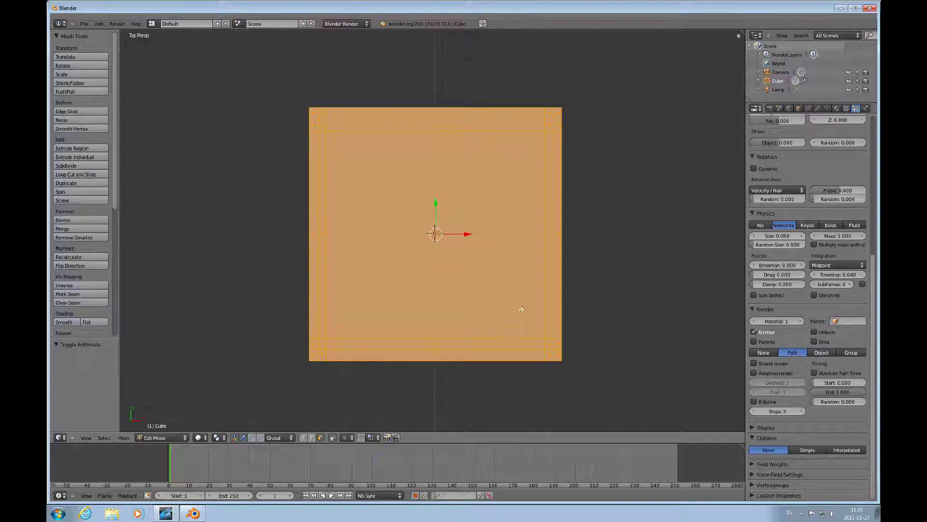
right_click(559, 359, "alt+shift")
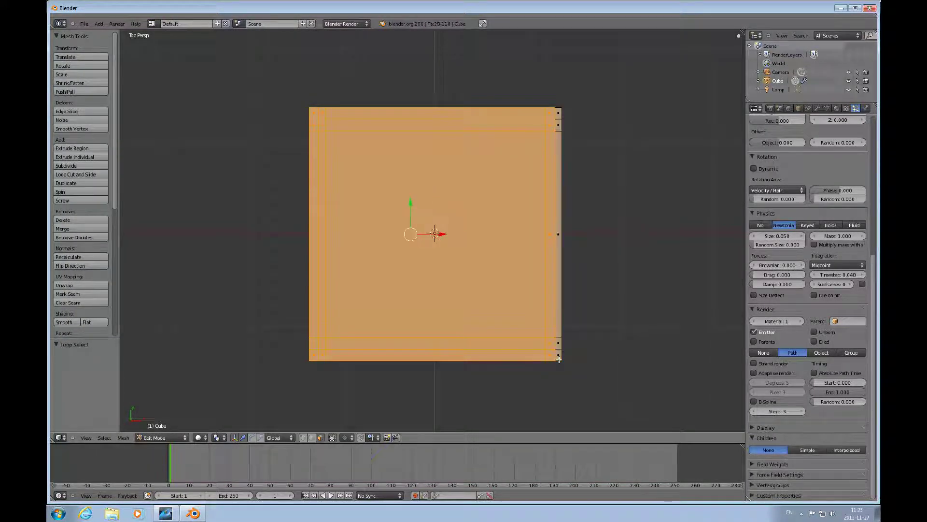
right_click(342, 111, "alt+shift")
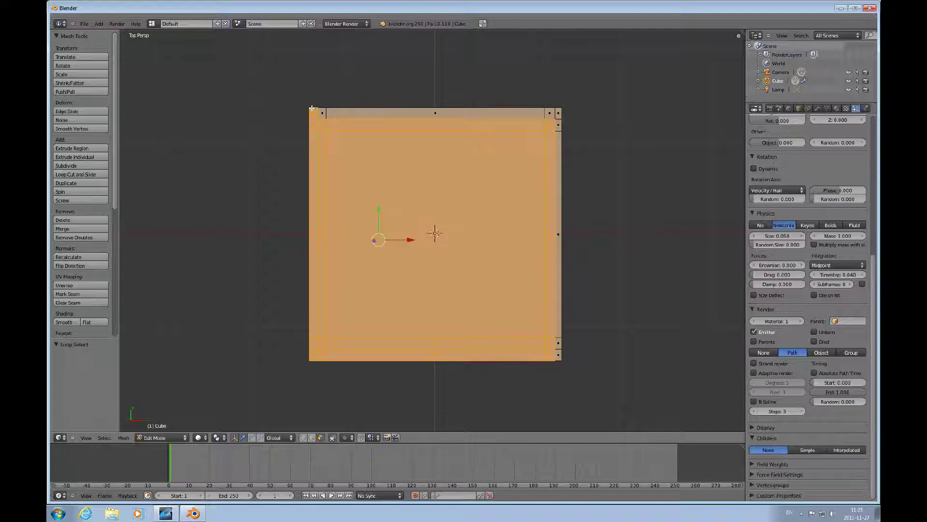
right_click(313, 127, "alt+shift")
right_click(303, 355, "alt+shift")
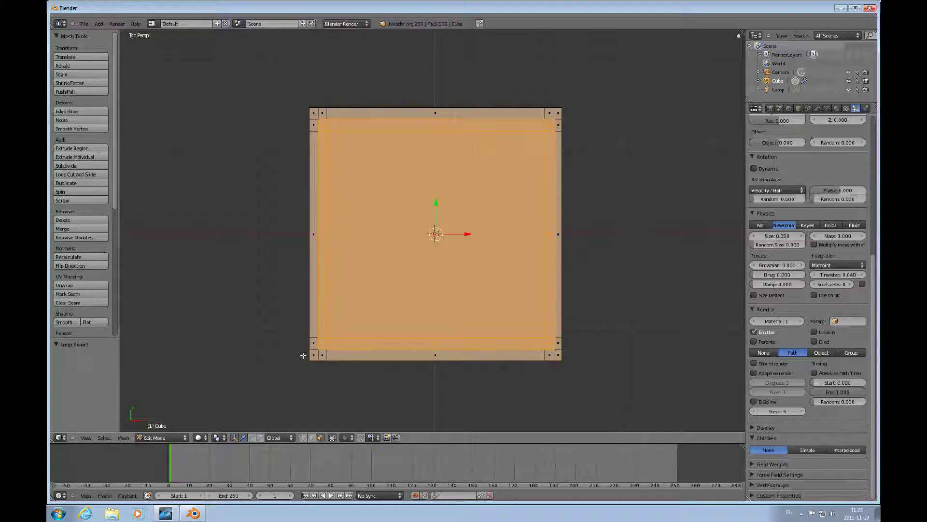
middle_click_drag(503, 334, 487, 269)
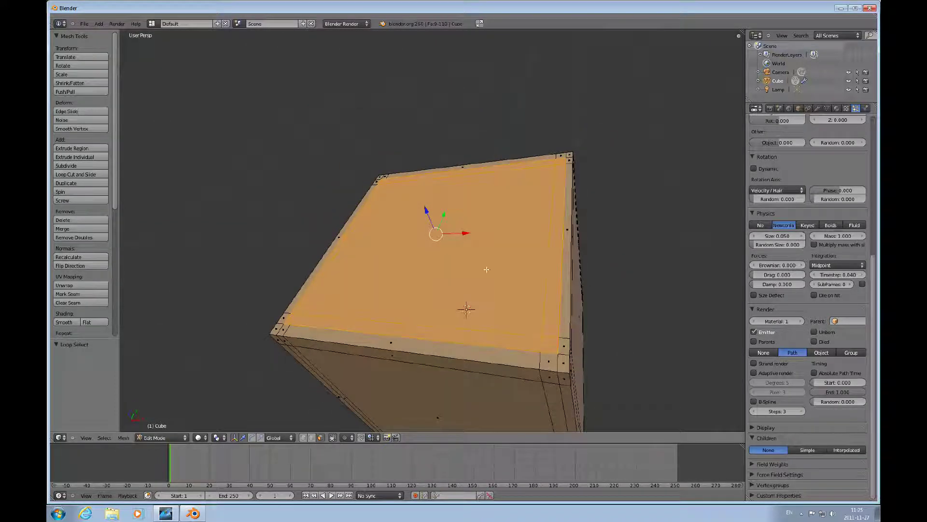
Create a vertex group named Scalp and assign the selected top faces to it
left_click(827, 110)
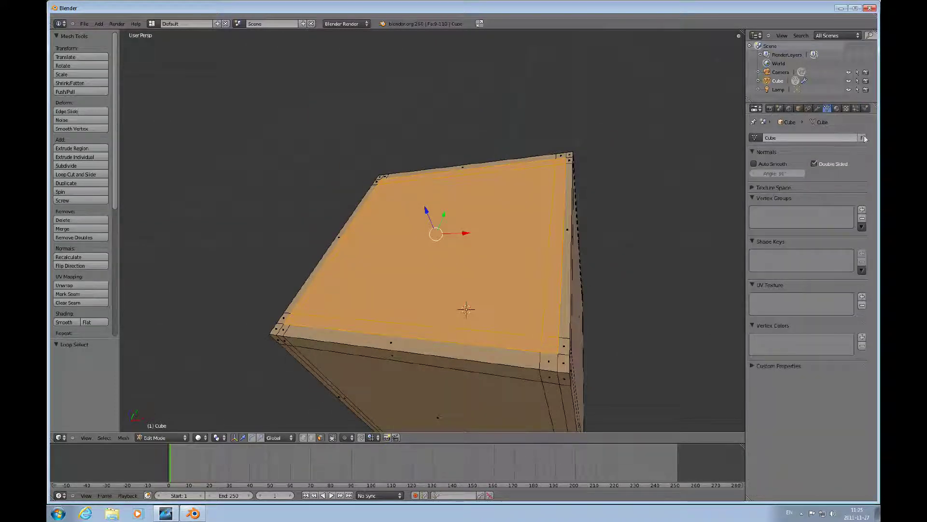
left_click(862, 210)
left_click(837, 263)
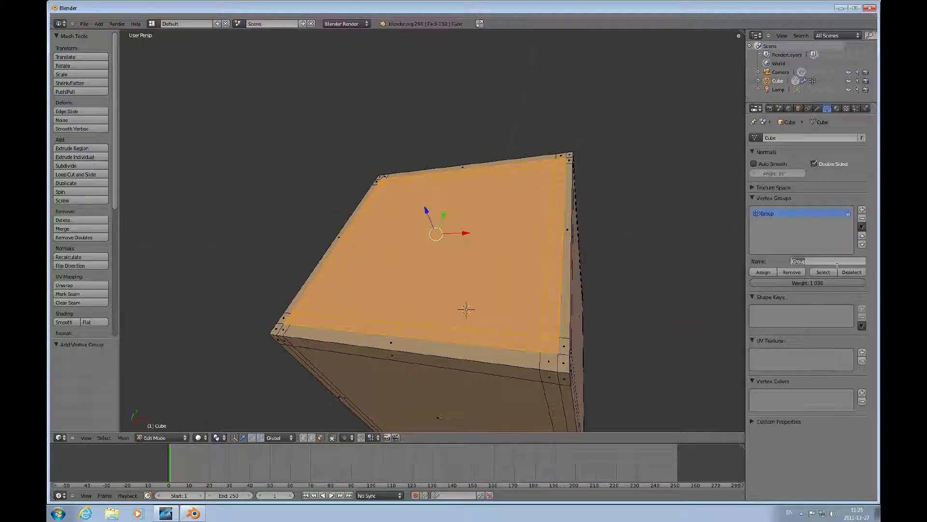
type("Scalp")
key("Return")
left_click(768, 273)
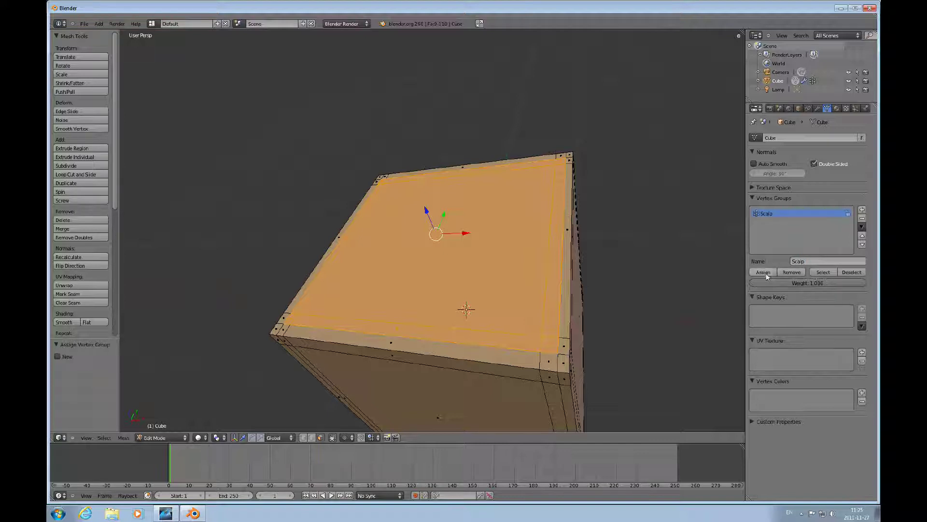
Test the Scalp vertex group by deselecting, reselecting and again deselecting its faces
left_click(859, 272)
left_click(826, 273)
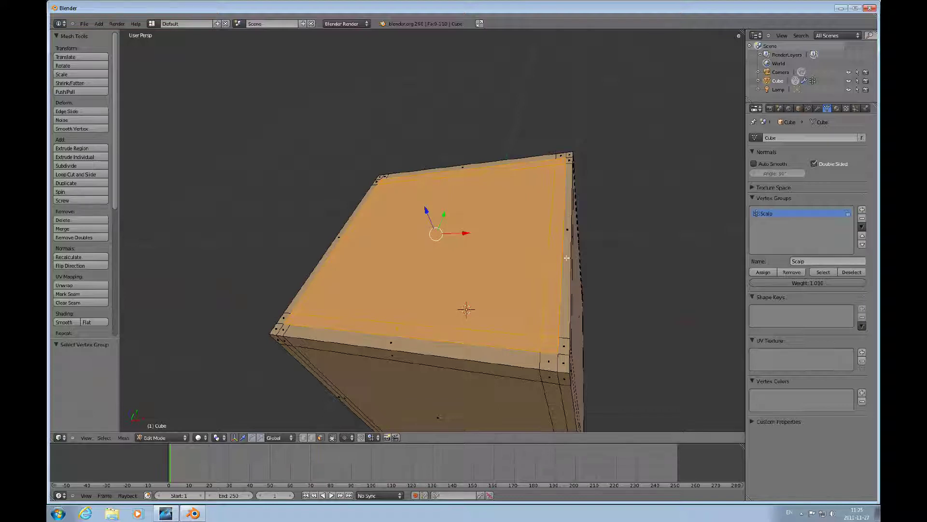
left_click(850, 272)
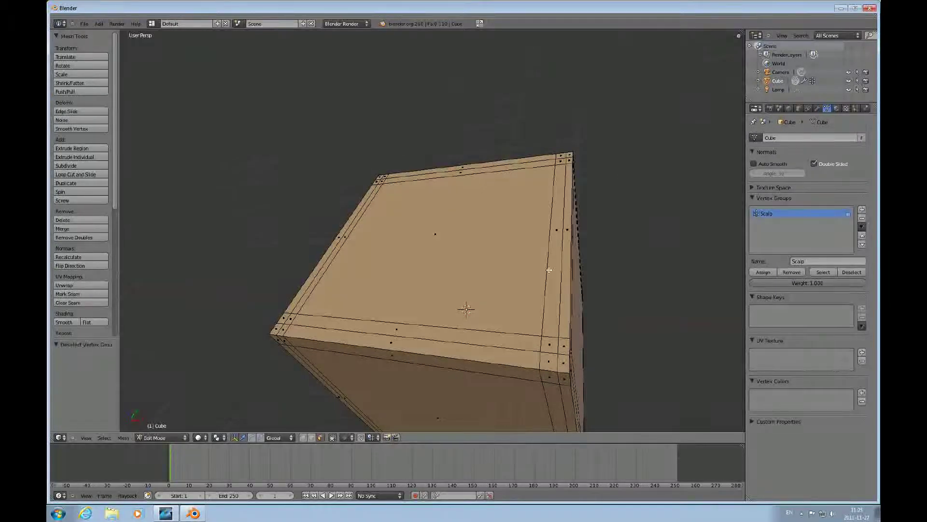
Set Scalp as the density vertex group of the cube's particle system
left_click(855, 108)
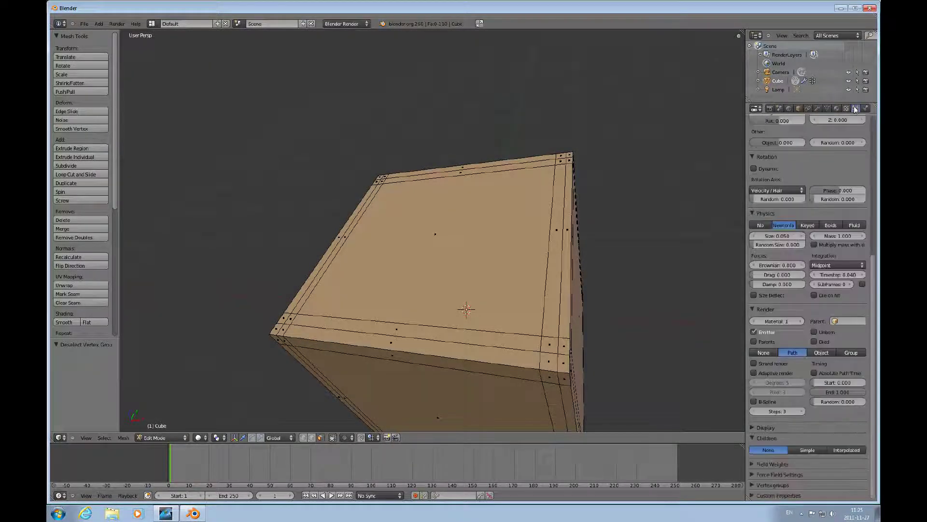
left_click(759, 485)
left_click_drag(877, 411, 866, 474)
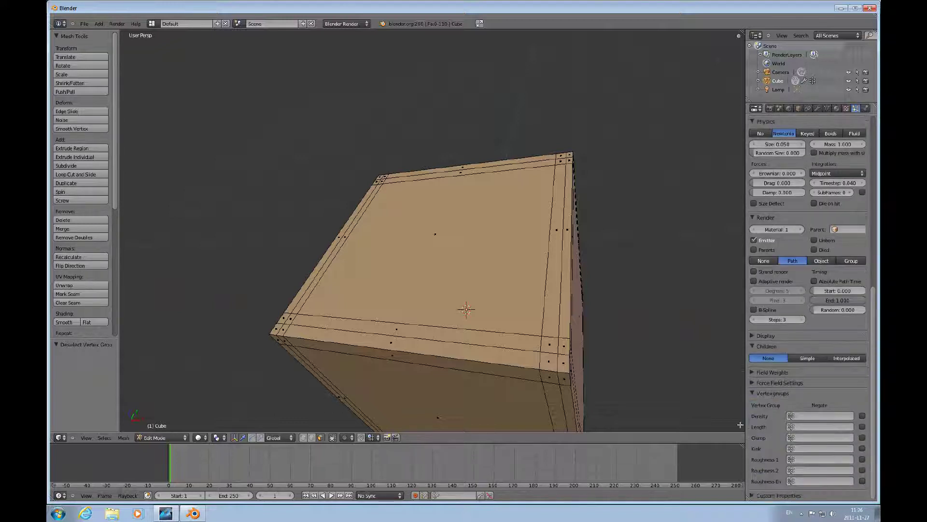
left_click(809, 416)
left_click(799, 328)
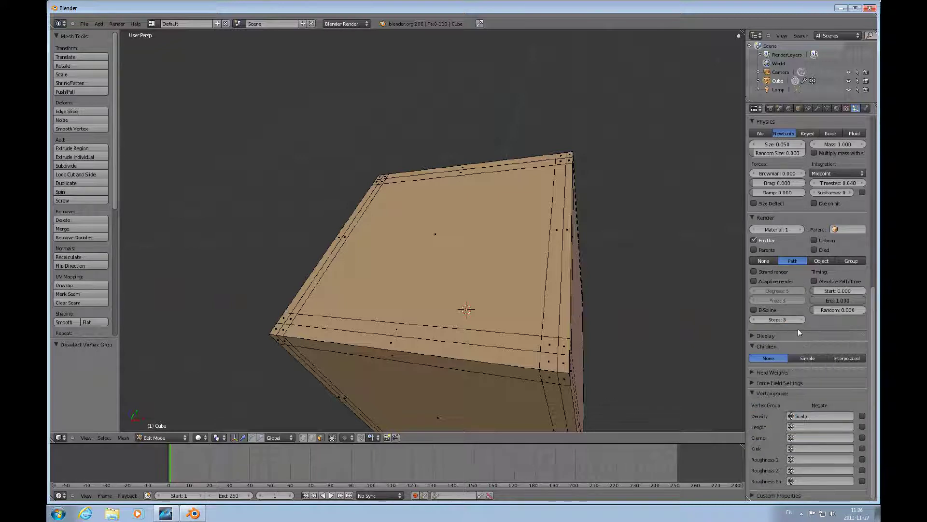
Check the hair distribution from several angles in Object Mode and in a render, and return to the 3D view
key("Tab")
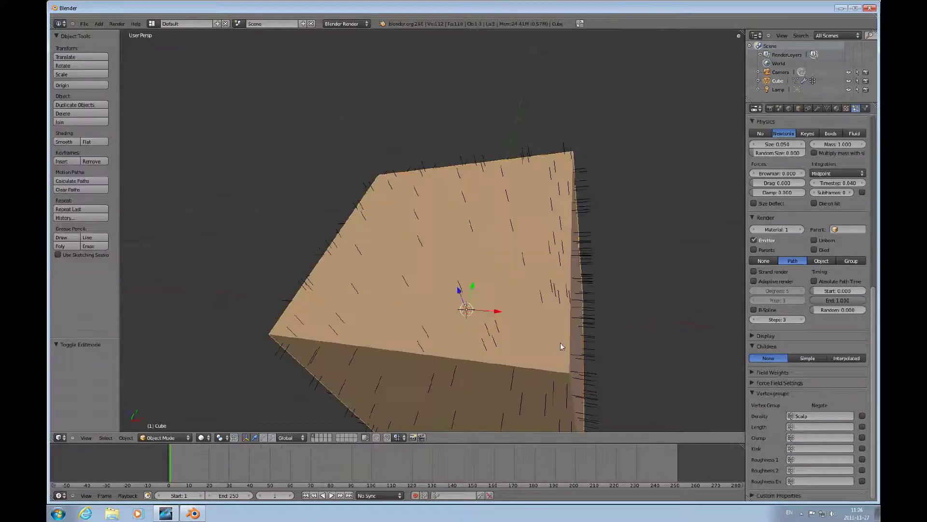
scroll(568, 356, "down", 4)
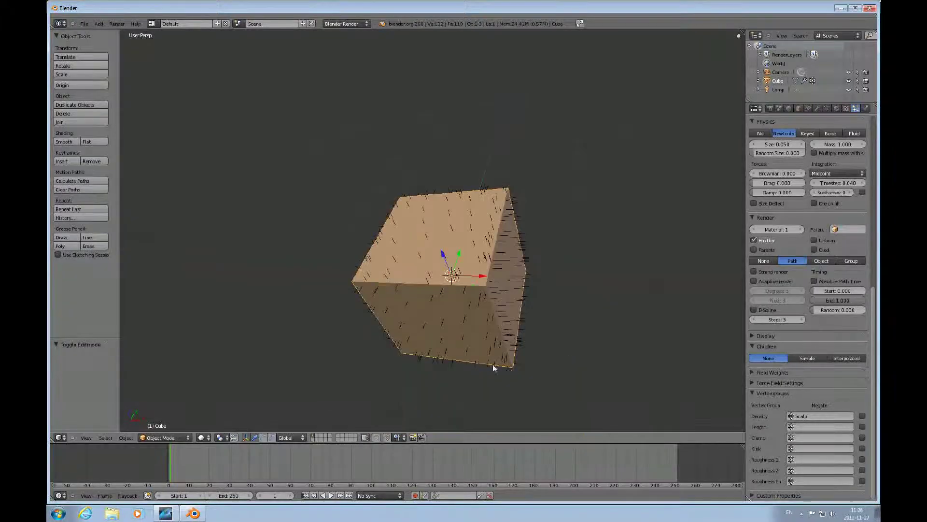
mouse_move(493, 366)
middle_mouse_down()
mouse_move(468, 279)
mouse_move(616, 311)
mouse_move(496, 361)
middle_mouse_up()
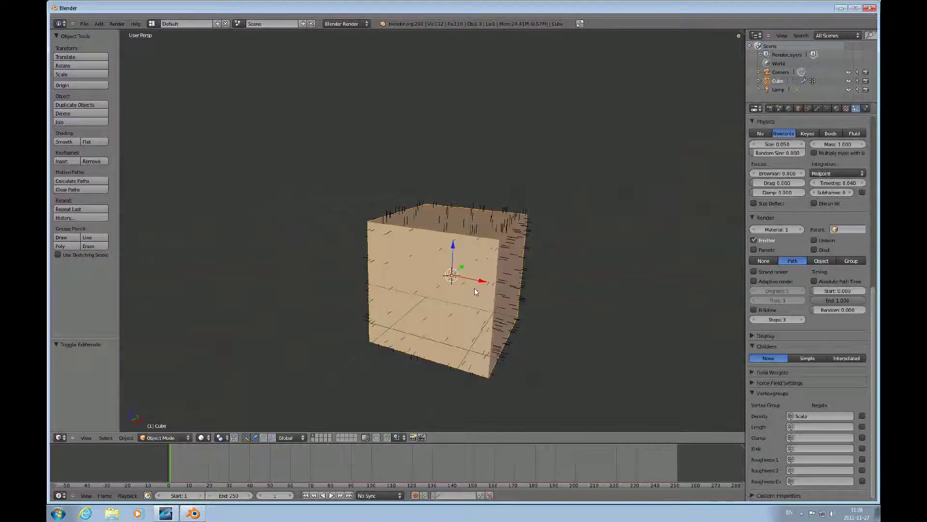
middle_click_drag(475, 291, 628, 338)
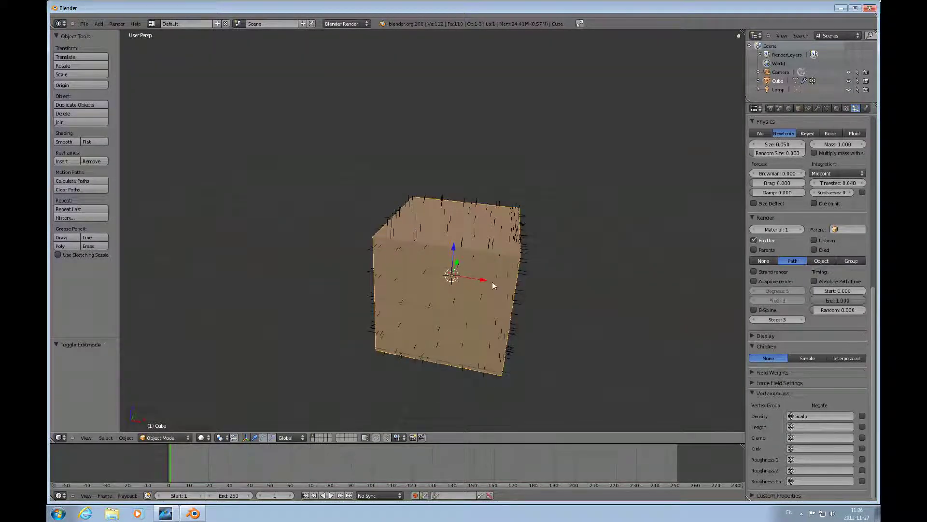
key("Tab")
key("Tab")
key("F12")
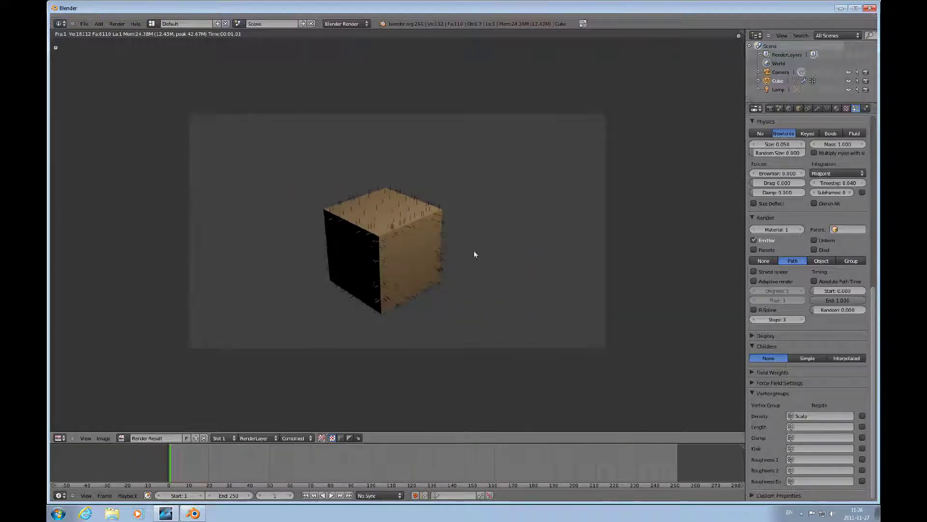
left_click(66, 439)
left_click(63, 429)
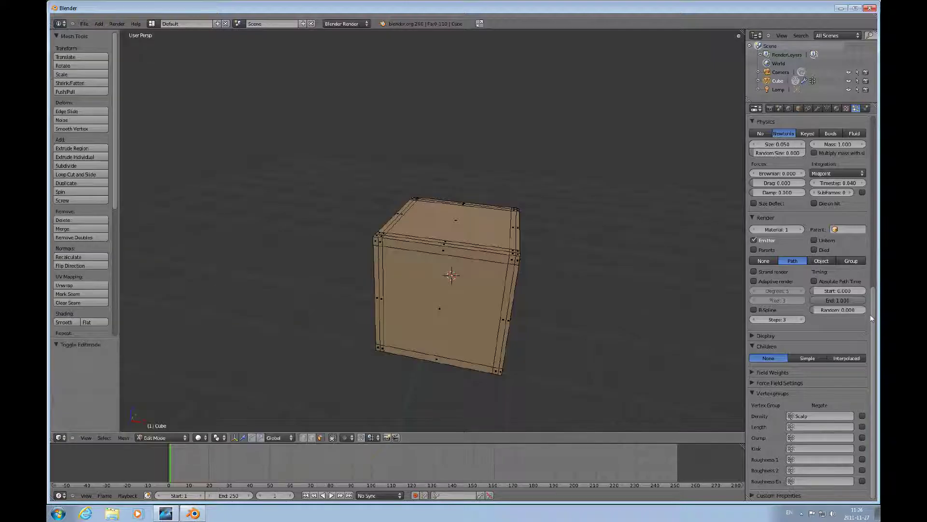
Switch the particle system type to Emitter and free all bakes in its cache settings
left_click_drag(874, 314, 862, 147)
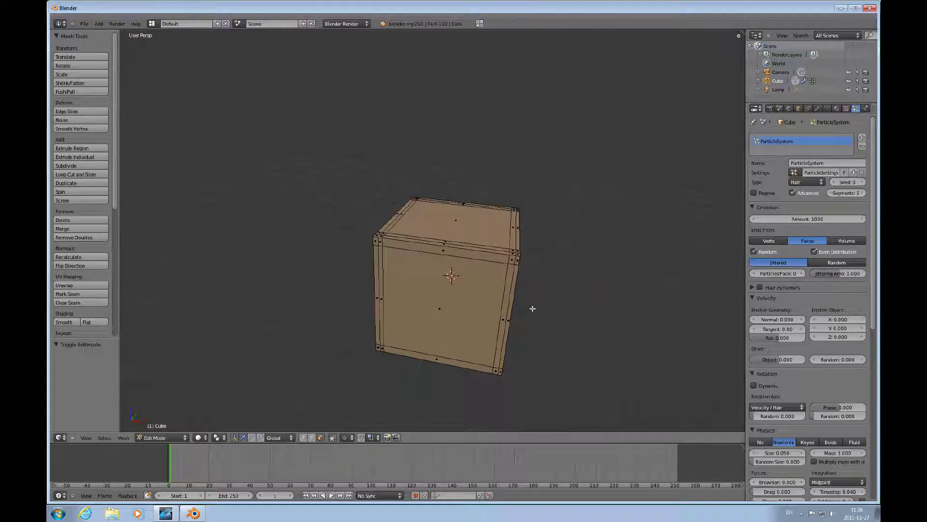
middle_click_drag(532, 308, 506, 276)
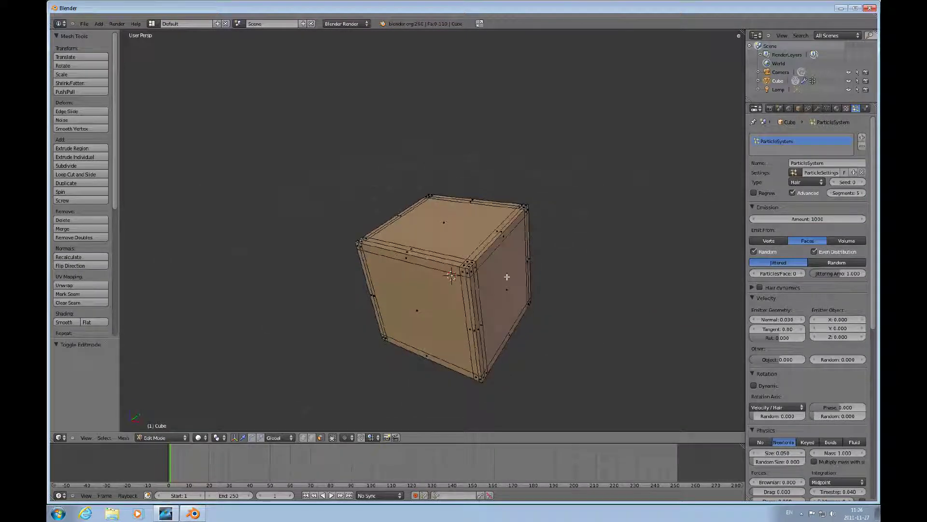
left_click(804, 183)
left_click(802, 170)
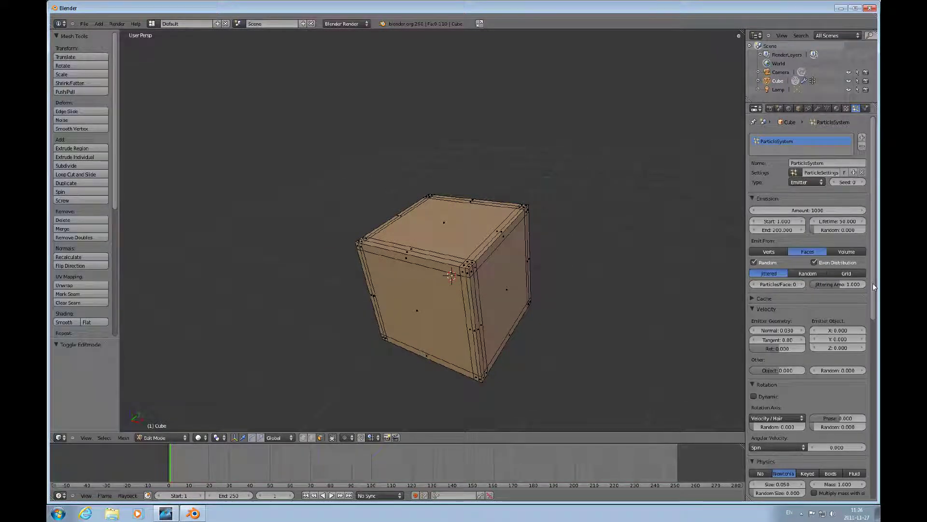
left_click_drag(873, 286, 875, 351)
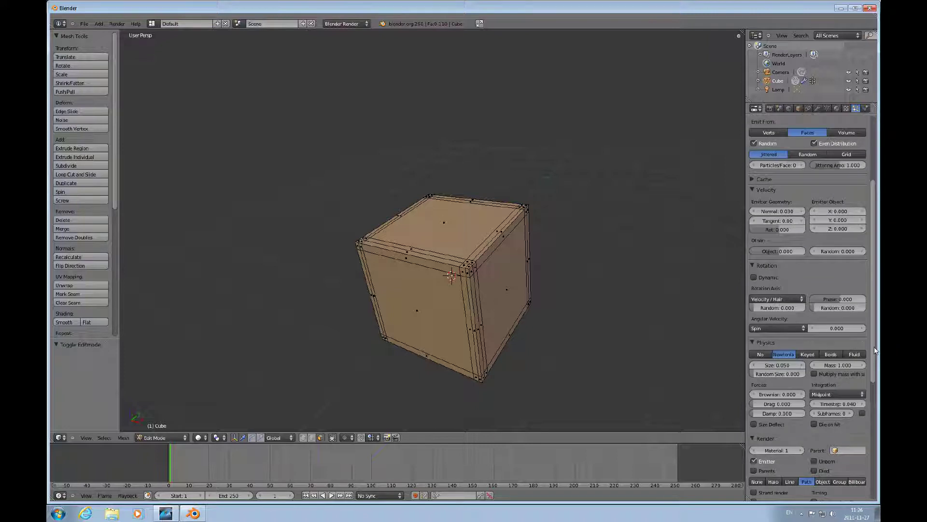
left_click(754, 181)
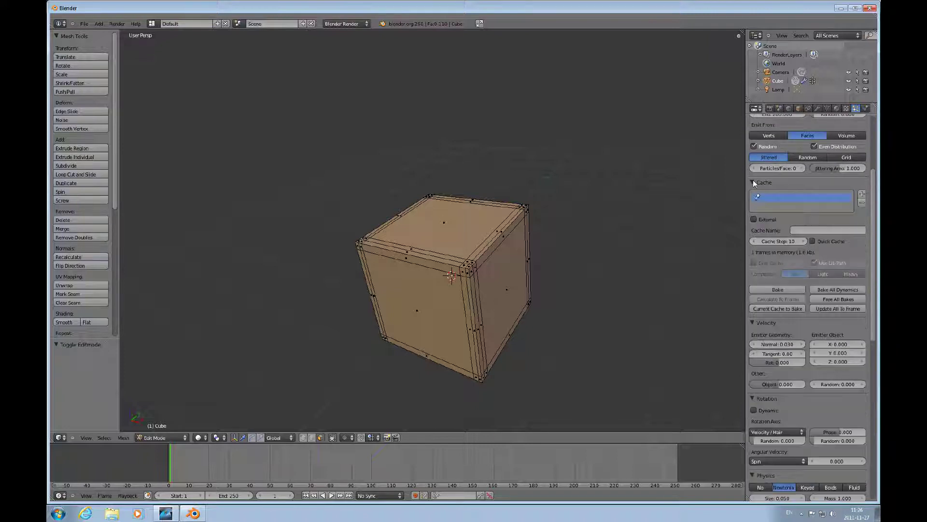
left_click(838, 299)
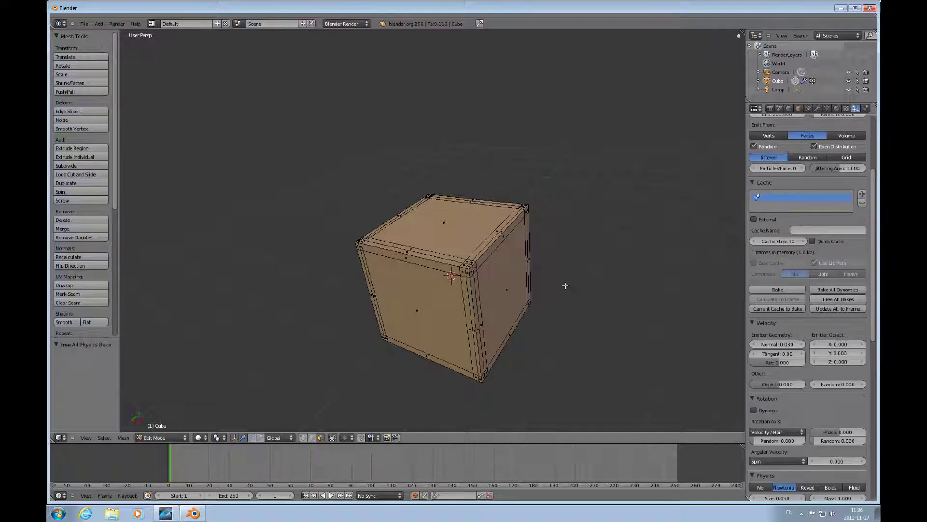
Return to Object Mode and set the particle system type back to Hair
key("Tab")
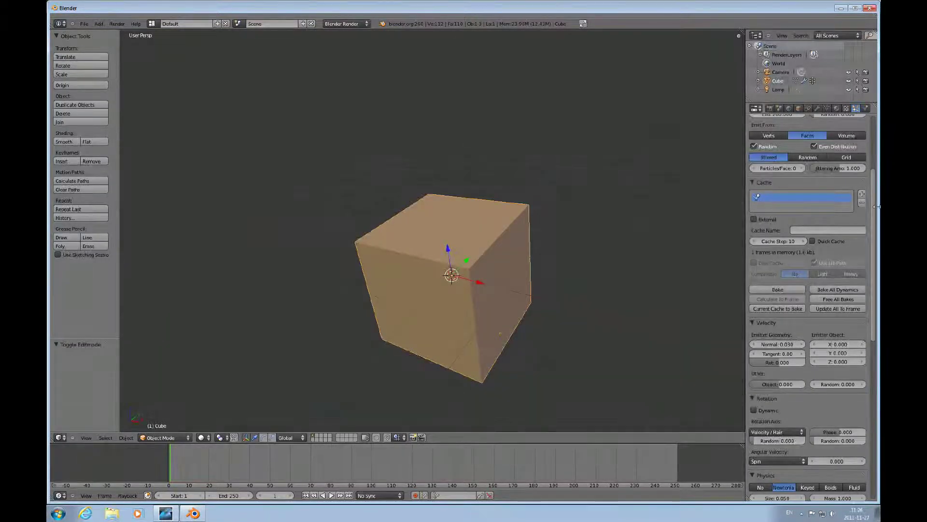
scroll(872, 158, "up", 6)
left_click(805, 182)
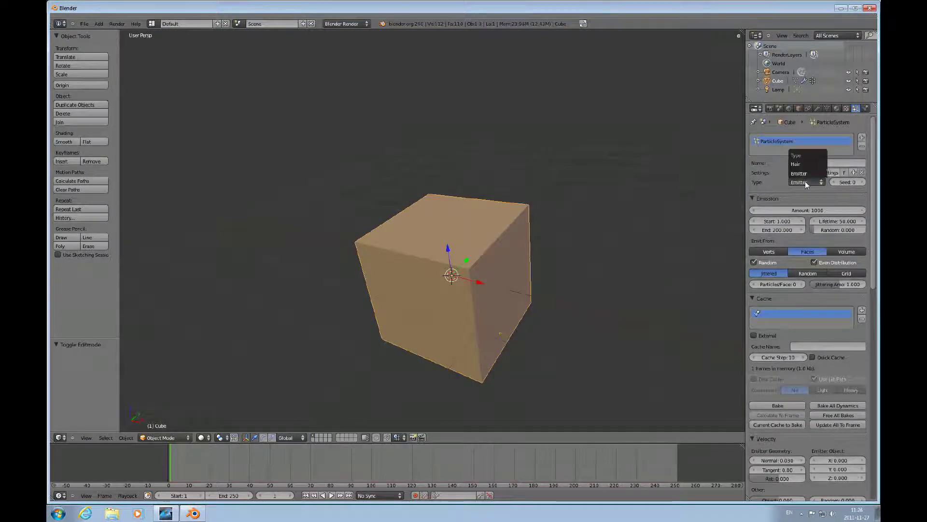
left_click(796, 164)
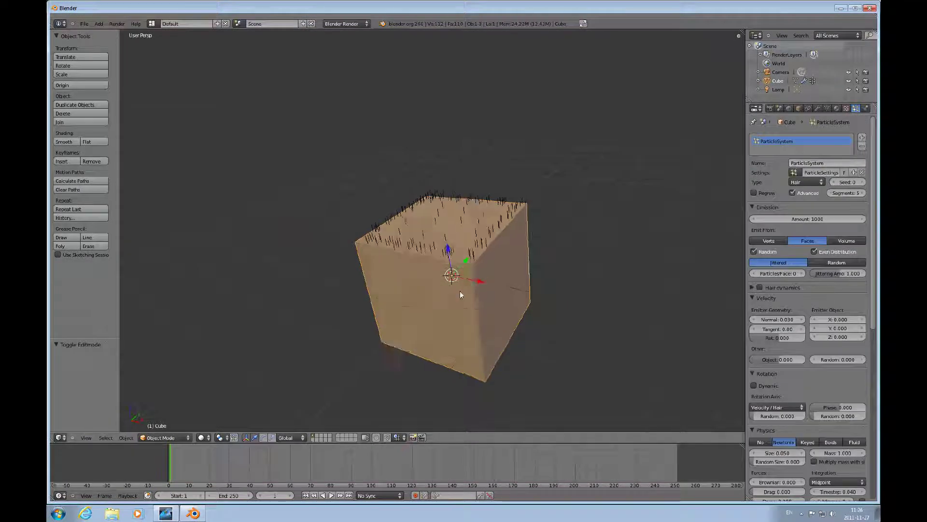
Examine the hair on the cube's top and sides from several angles
key("r")
left_click(639, 265)
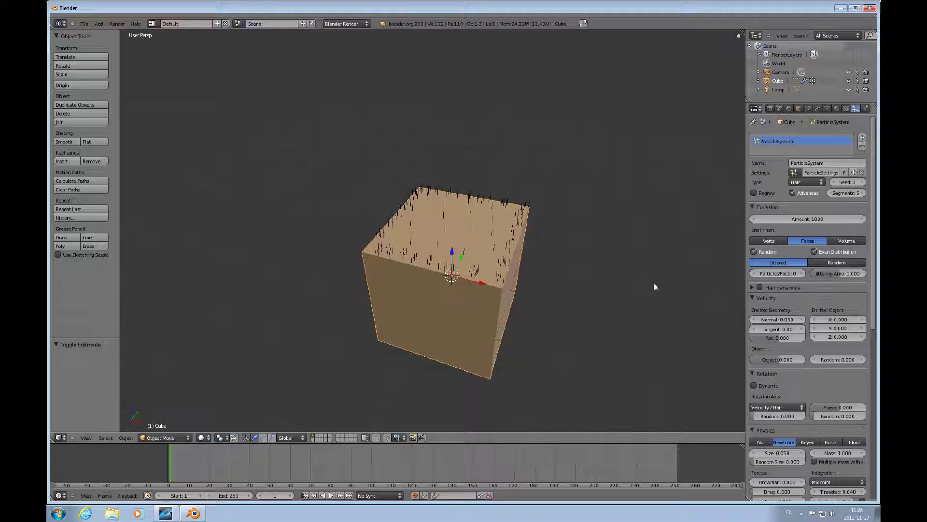
key("r")
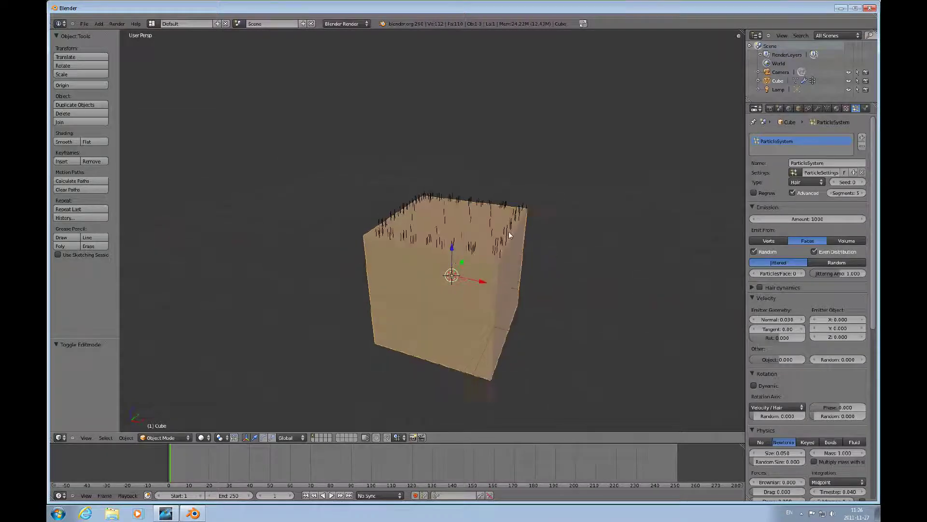
left_click(480, 268)
key("KP_8")
scroll(503, 261, "down", 3)
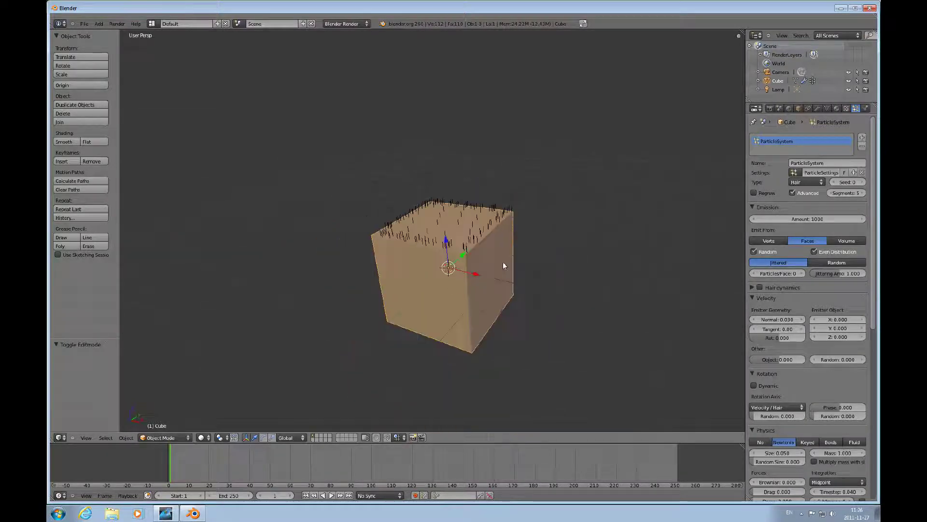
scroll(419, 260, "up", 3)
middle_click_drag(419, 260, 319, 194)
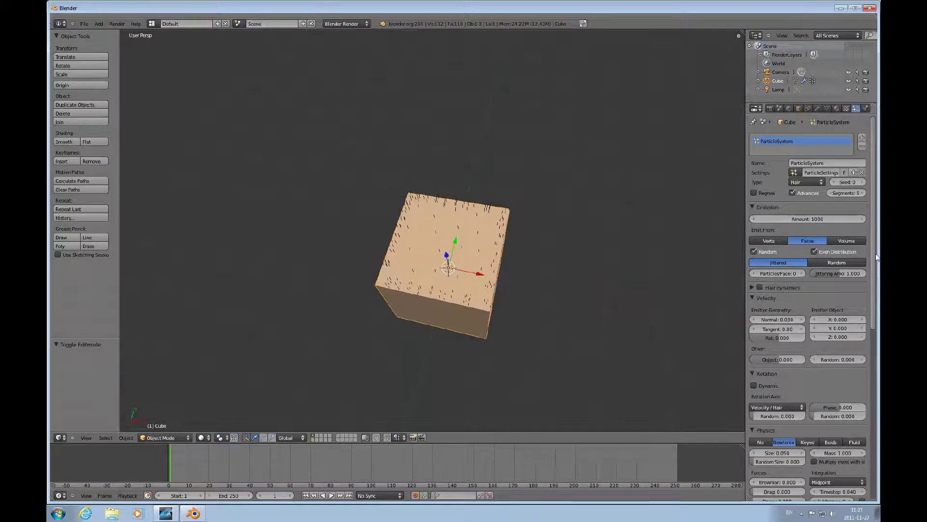
Clear the hair cache by switching the particle type to Emitter, freeing all bakes, and restoring the Hair type
left_click(817, 181)
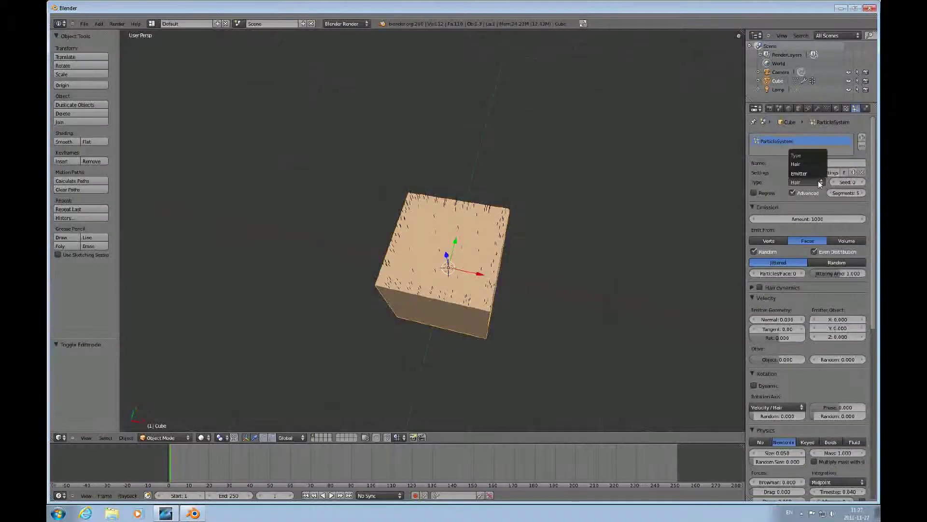
left_click(807, 174)
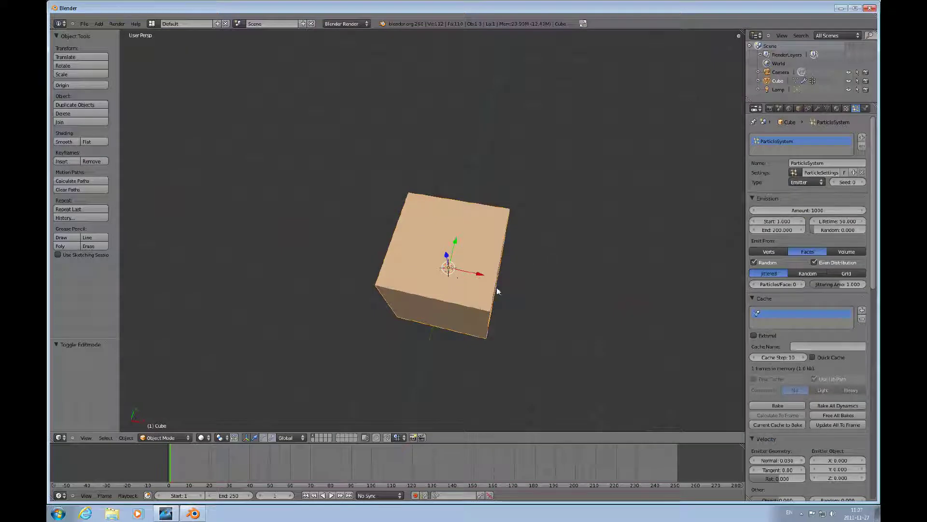
left_click(833, 415)
left_click(806, 182)
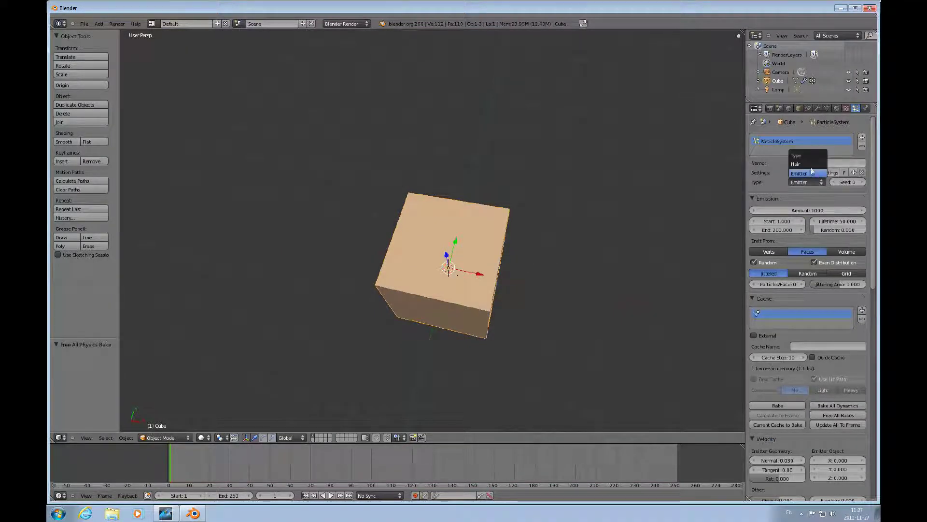
left_click(809, 167)
Check the hair on the cube's top in a render and up close in the 3D view
middle_click_drag(442, 333, 474, 261)
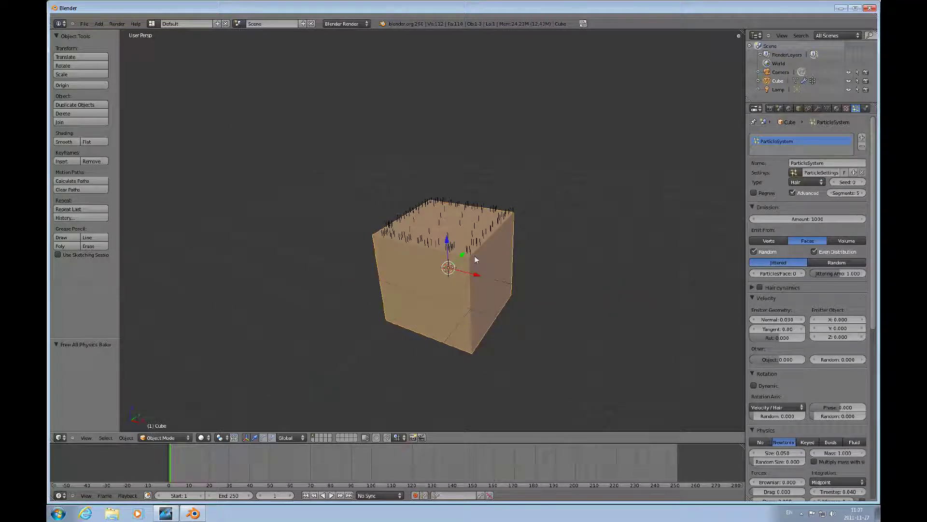
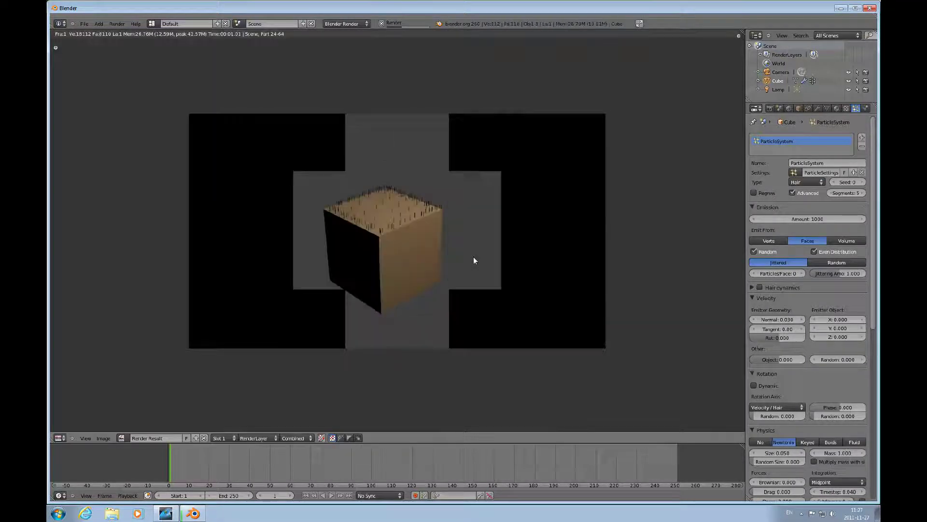
left_click(59, 437)
left_click(68, 429)
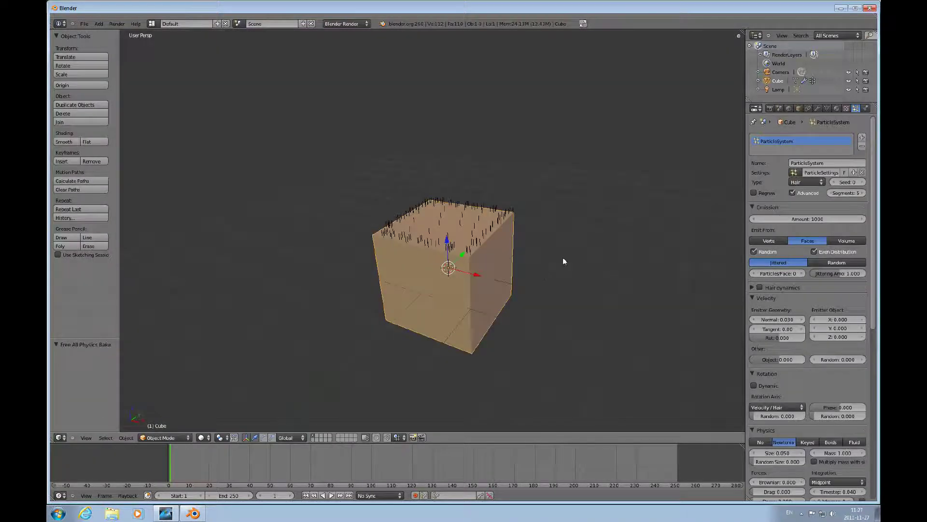
scroll(544, 278, "up", 2)
middle_click_drag(511, 277, 483, 279)
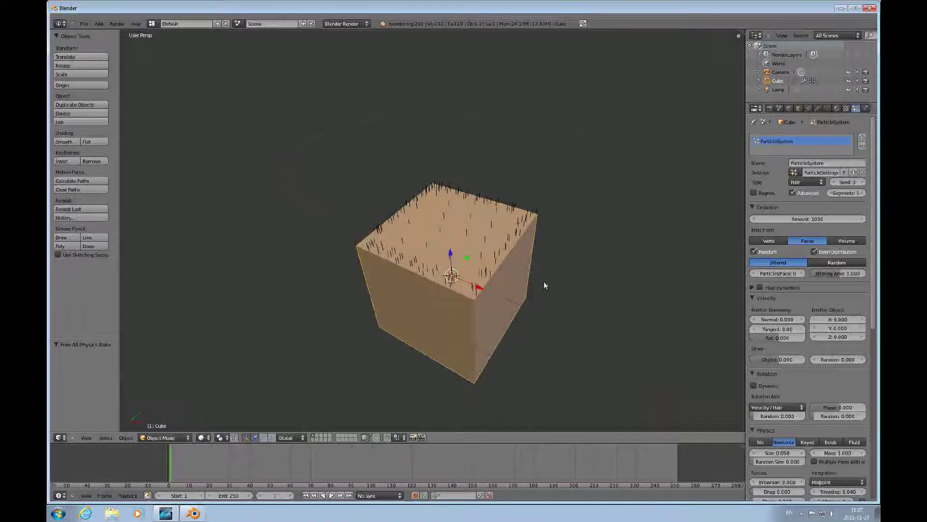
scroll(526, 288, "up", 2)
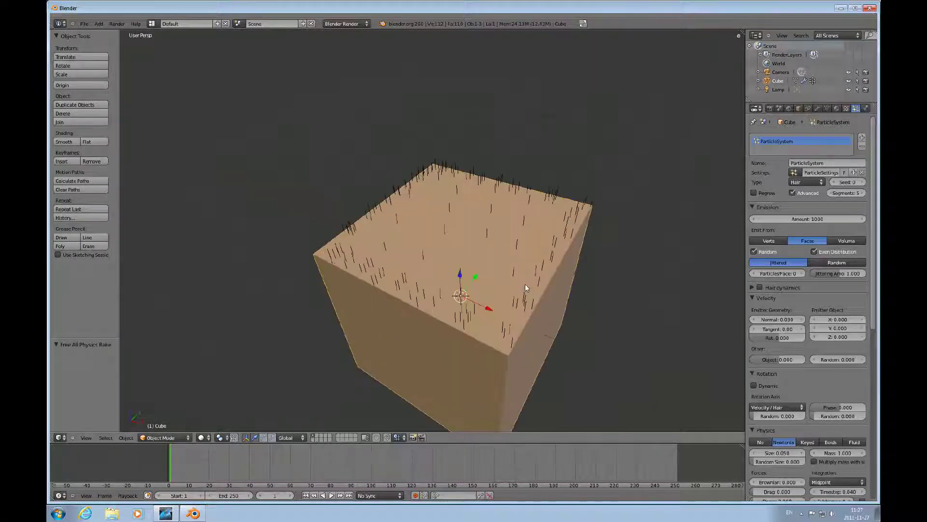
scroll(526, 284, "down", 2)
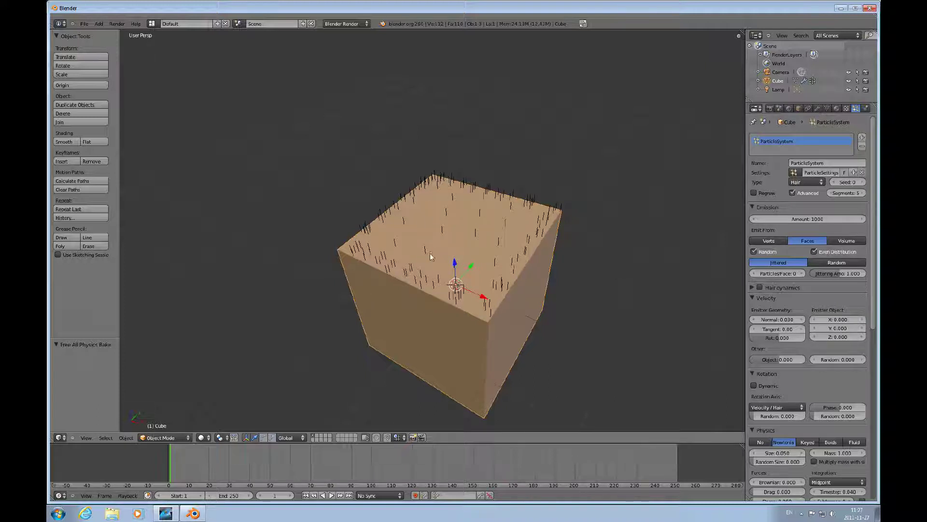
Try the Random emission distribution and examine how the hair spreads over the cube's top
middle_click_drag(491, 311, 467, 276)
left_click(842, 261)
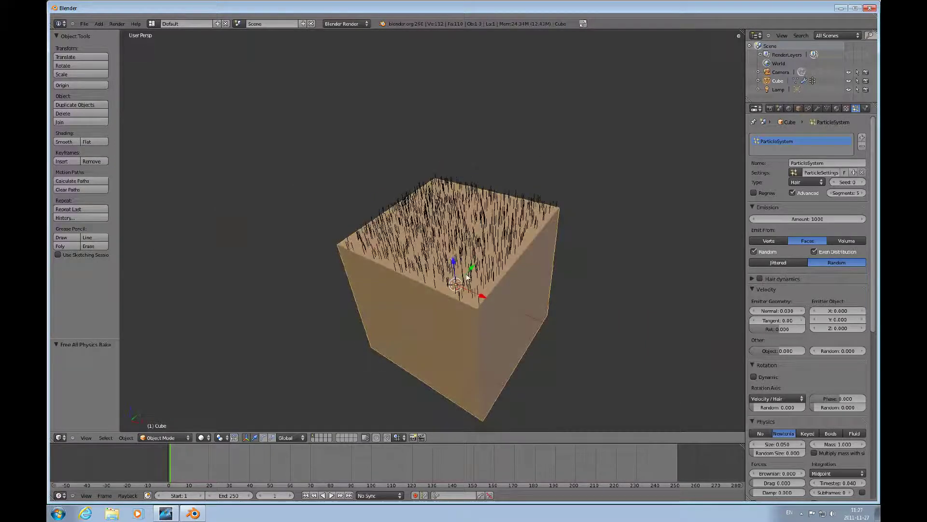
scroll(467, 276, "up", 3)
middle_click_drag(526, 348, 576, 365)
middle_click_drag(514, 360, 450, 350)
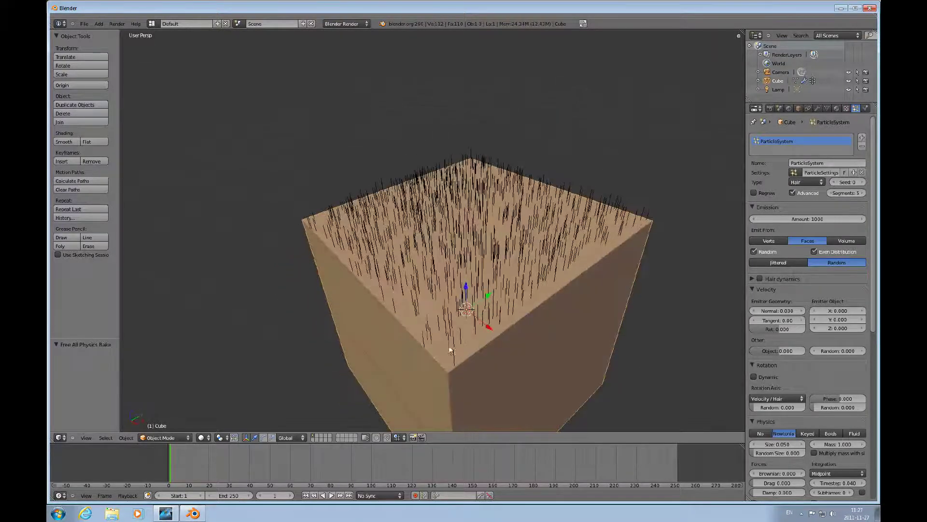
middle_click_drag(640, 224, 546, 279)
middle_click_drag(584, 332, 499, 290)
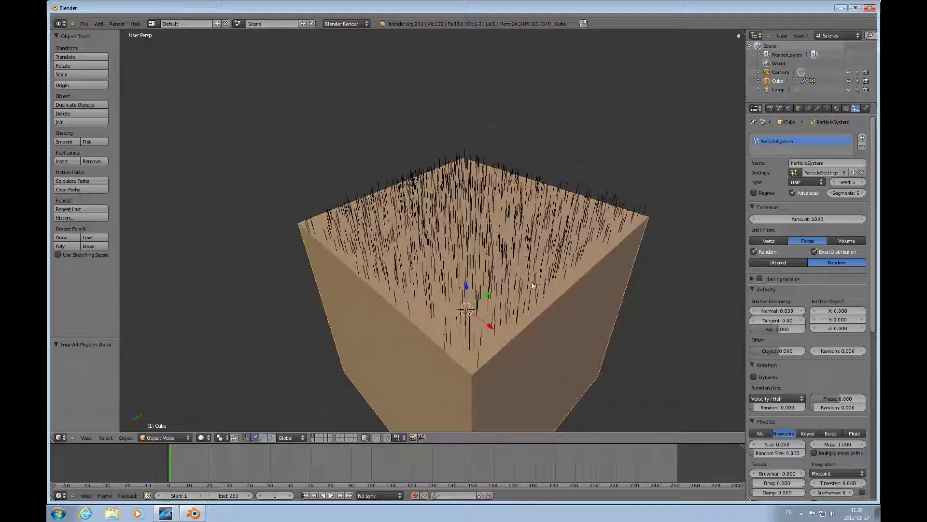
scroll(536, 270, "down", 2)
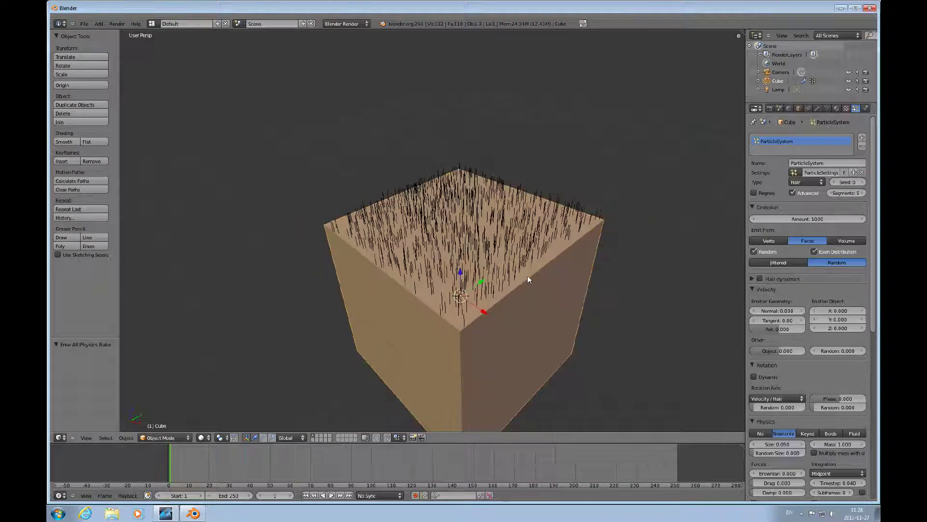
middle_click_drag(528, 282, 501, 288)
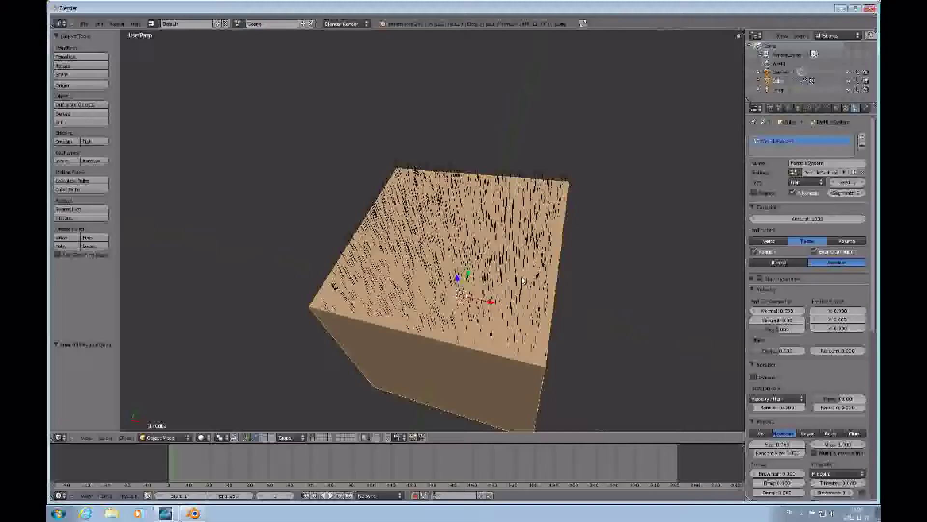
Inspect the face layout along the cube's edges and top in Edit Mode
key("Tab")
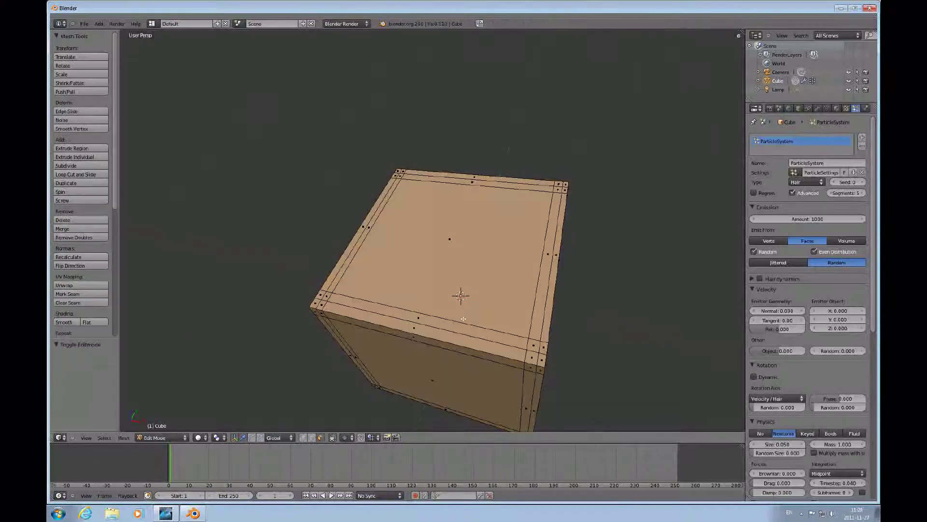
middle_click_drag(429, 294, 488, 265)
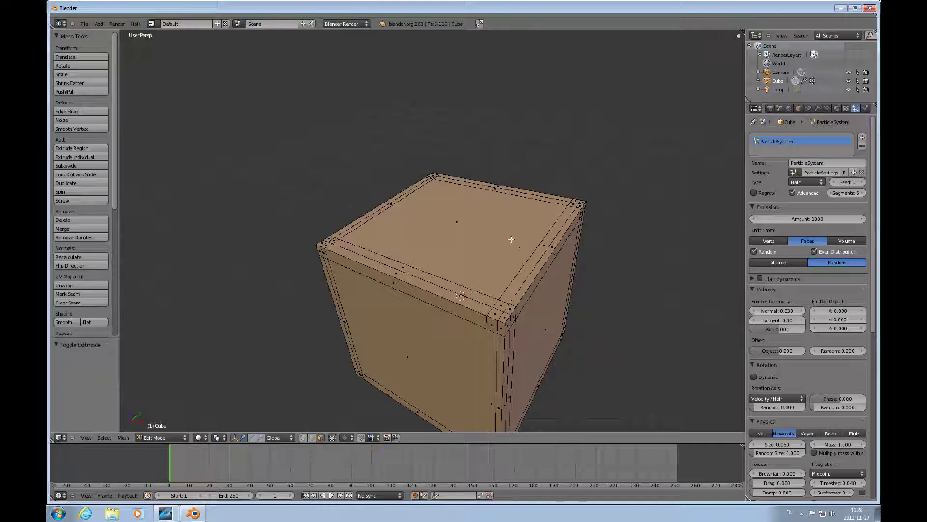
scroll(512, 239, "down", 2)
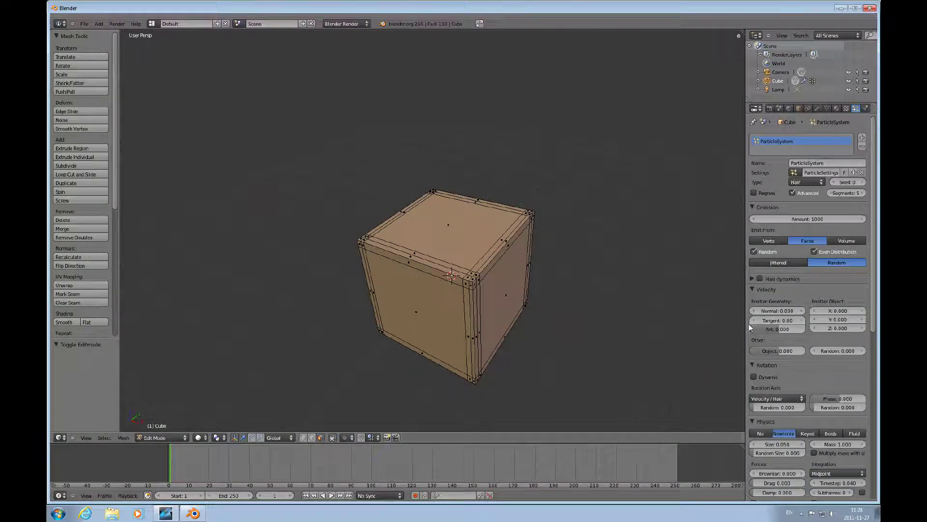
Enable Simple children for the hair, return to Object Mode, and examine the result
left_click_drag(875, 285, 867, 464)
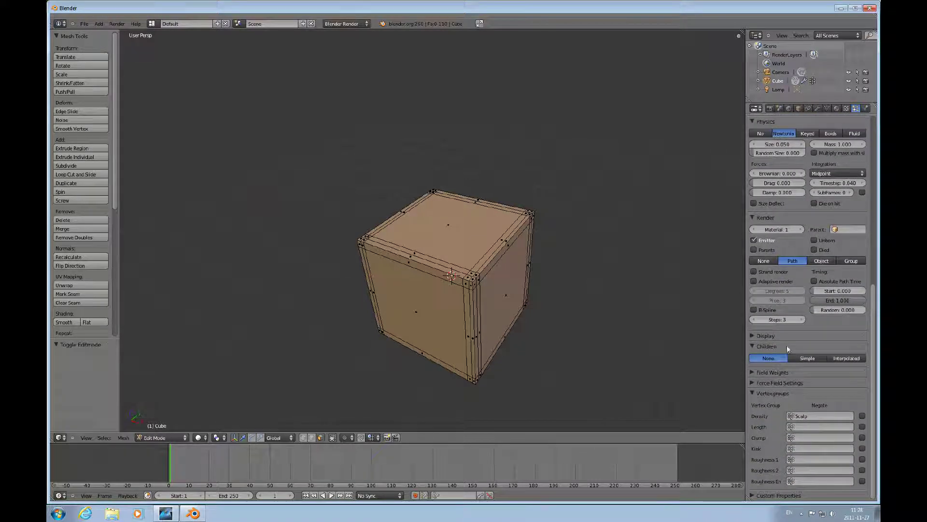
left_click(812, 357)
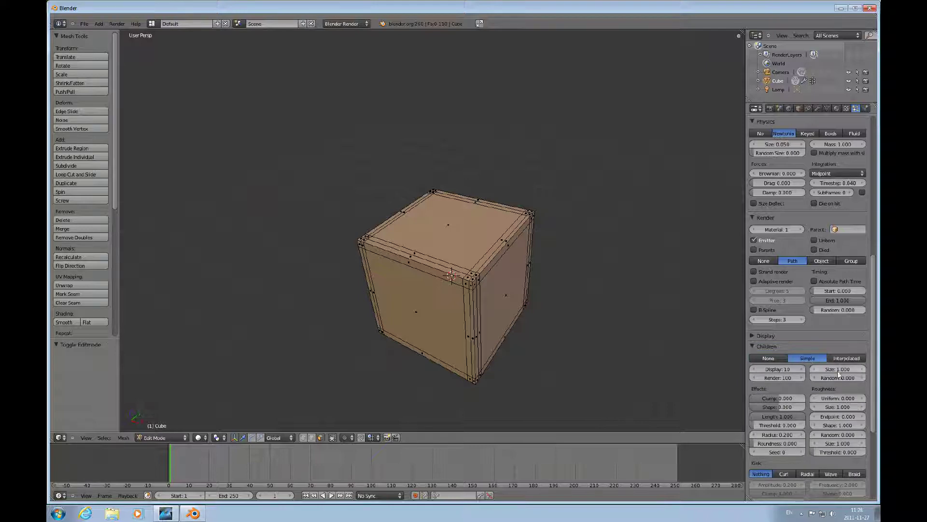
key("Tab")
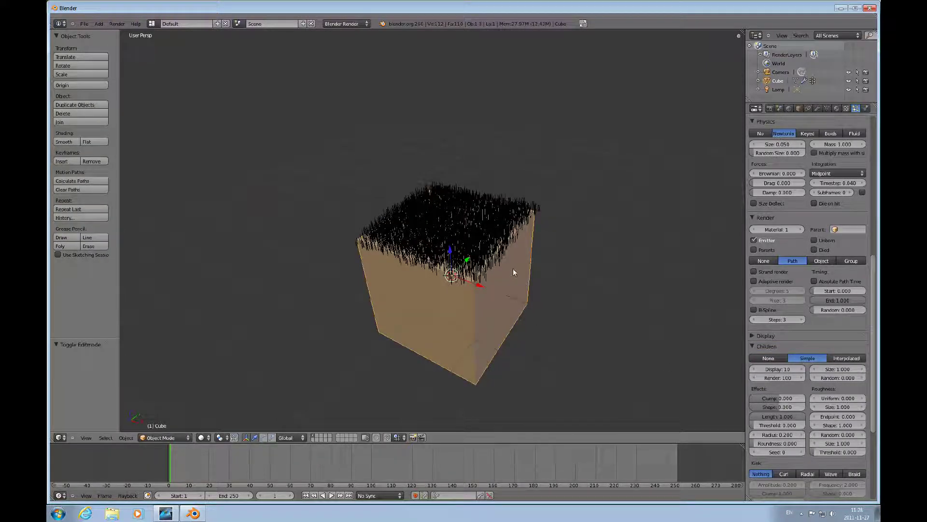
scroll(513, 268, "up", 3)
scroll(512, 269, "down", 1)
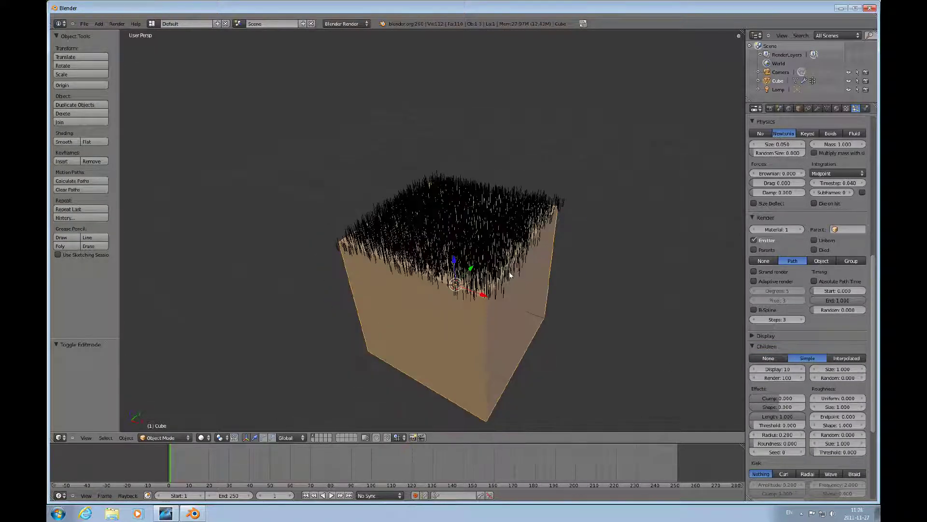
middle_click_drag(495, 288, 447, 313)
Compare the Jittered and Random emission distributions with Simple children, ending on Random
left_click_drag(877, 301, 879, 195)
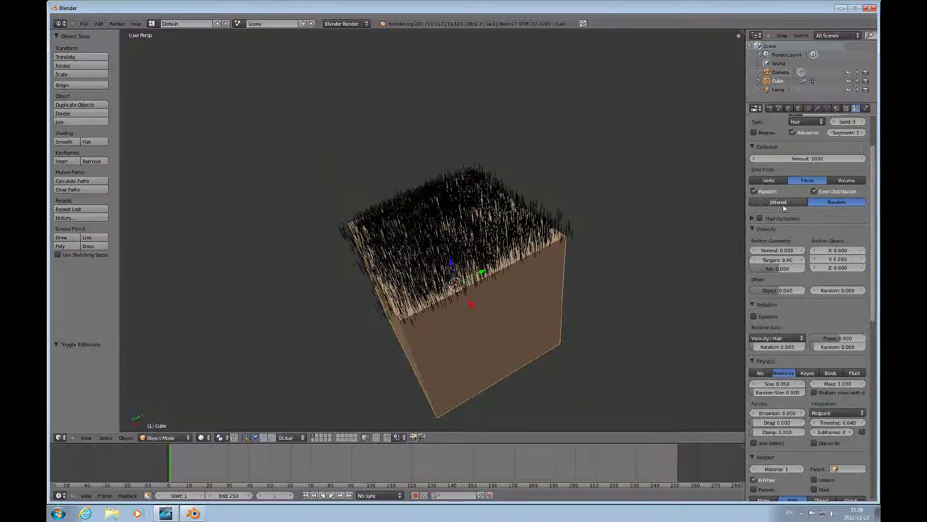
left_click(778, 202)
middle_click_drag(607, 290, 512, 271)
mouse_move(843, 213)
left_mouse_down()
mouse_move(793, 212)
mouse_move(860, 211)
mouse_move(810, 216)
mouse_move(842, 215)
left_mouse_up()
left_click(832, 203)
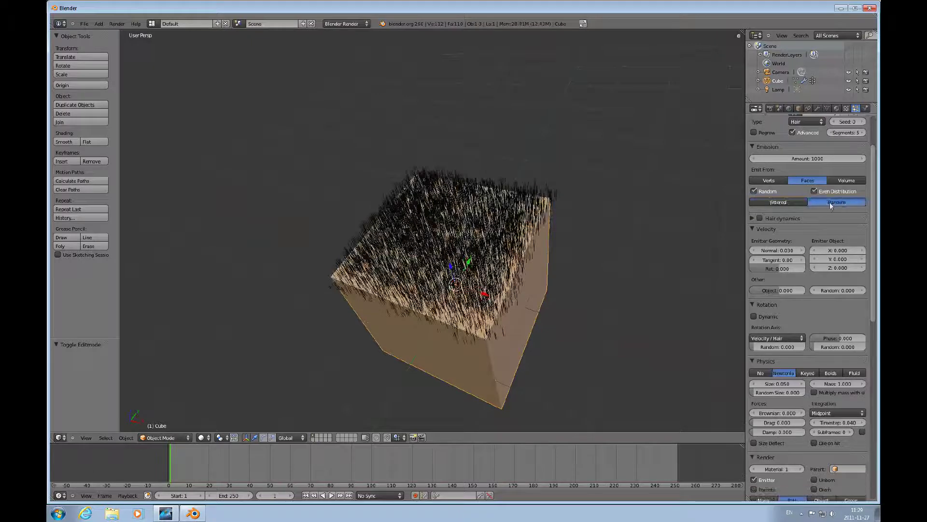
middle_click_drag(494, 327, 425, 297)
Change the hair children type to Interpolated and examine the hair along the cube's top edges
left_click_drag(874, 325, 878, 405)
left_click(847, 407)
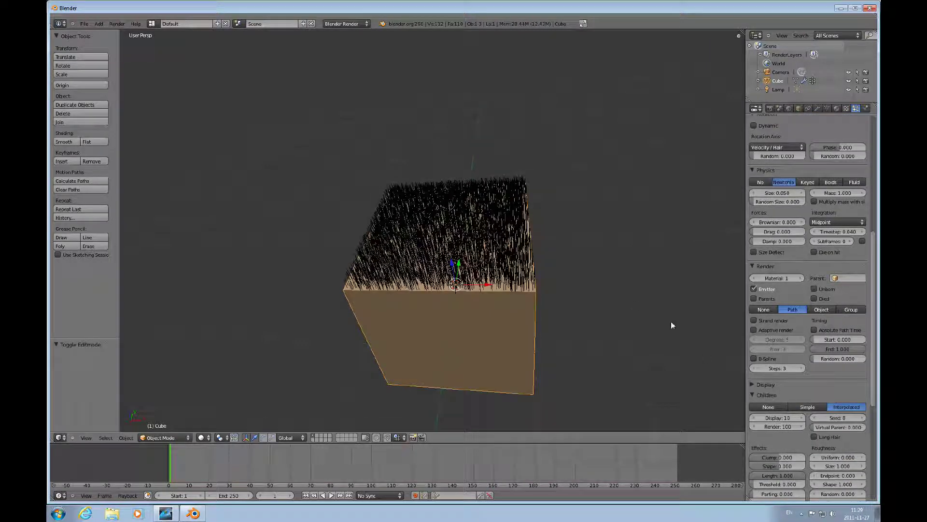
middle_click_drag(627, 255, 878, 278)
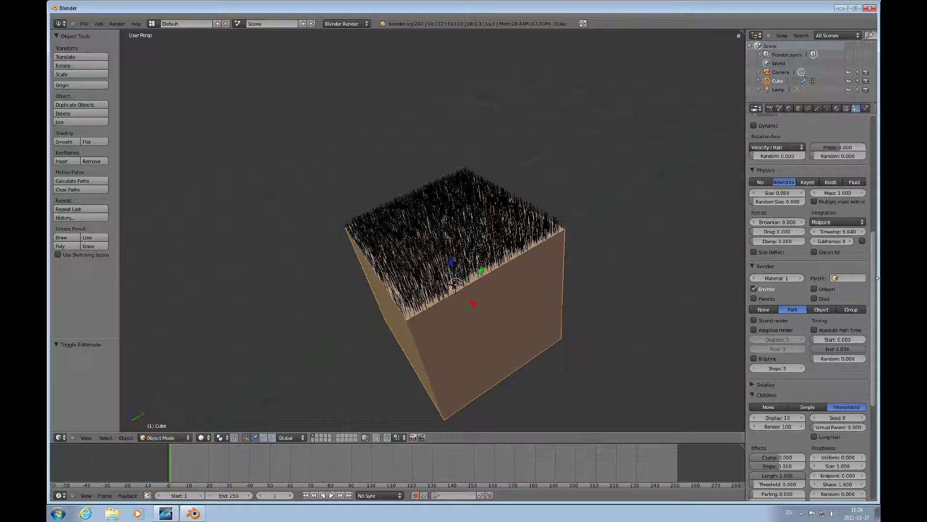
Compare the Jittered and Random emission distributions with Interpolated children and leave it on Jittered
scroll(878, 305, "up", 8)
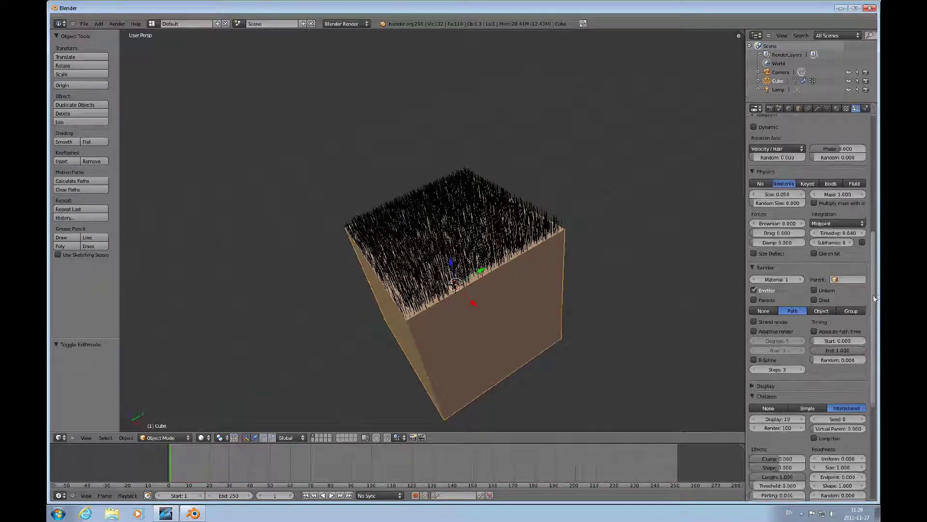
scroll(821, 242, "up", 2)
left_click(792, 206)
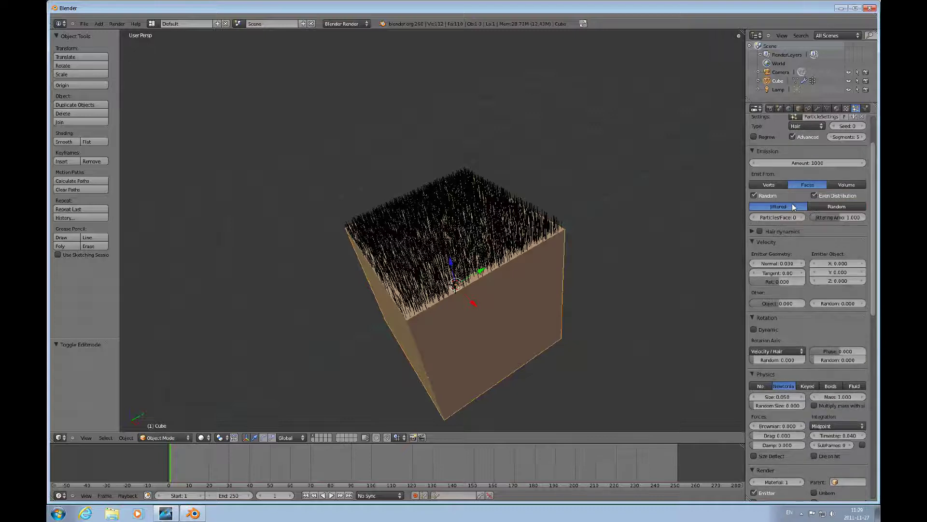
left_click(833, 208)
left_click(795, 205)
left_click(820, 207)
left_click(795, 208)
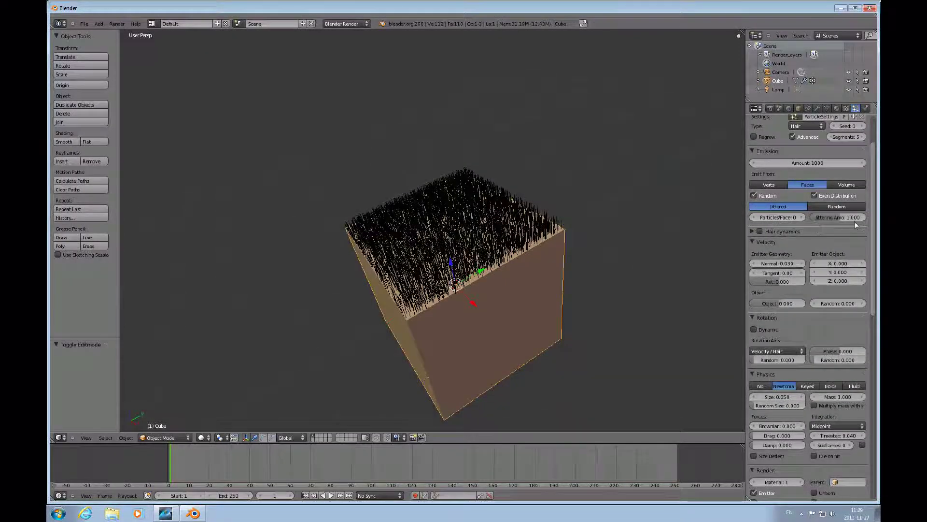
Review the children settings and hair coverage, render the cube to inspect it, and return to the 3D view
left_click_drag(871, 225, 855, 365)
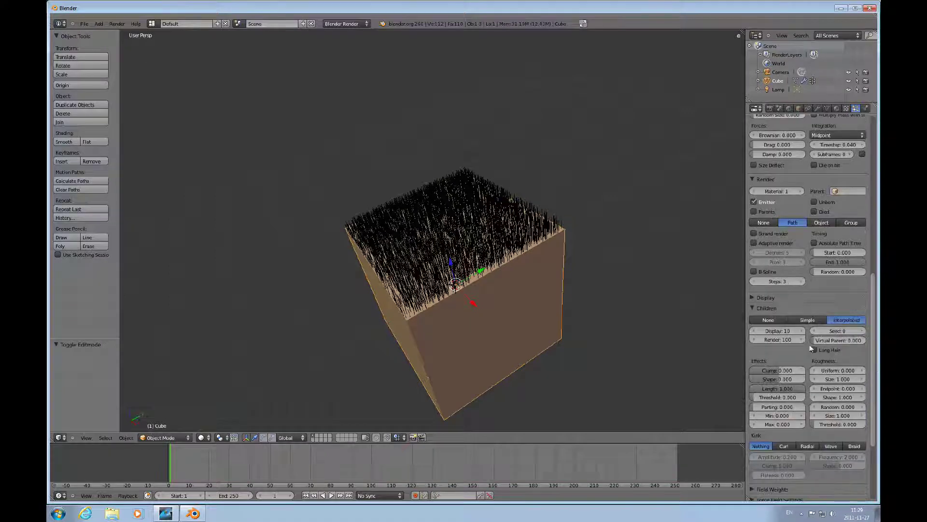
middle_click_drag(734, 346, 522, 302)
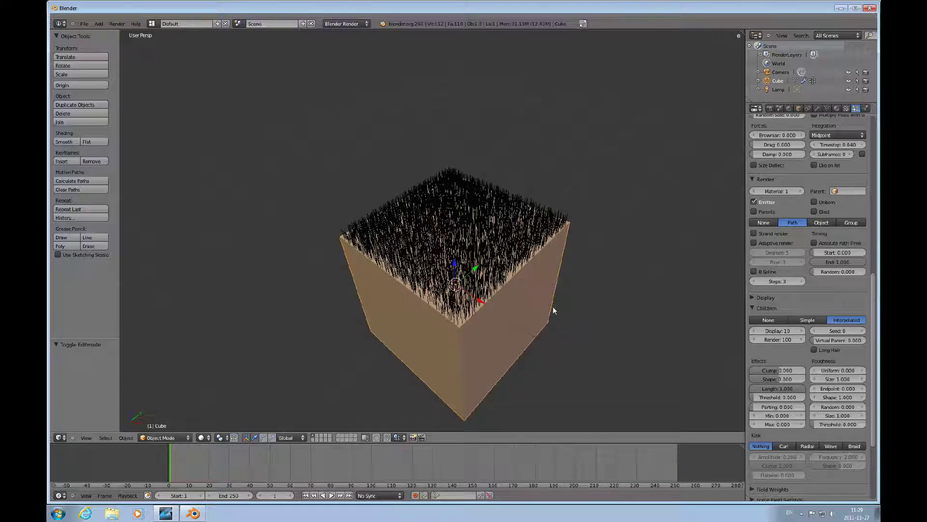
scroll(460, 343, "down", 2)
middle_click_drag(446, 342, 440, 296)
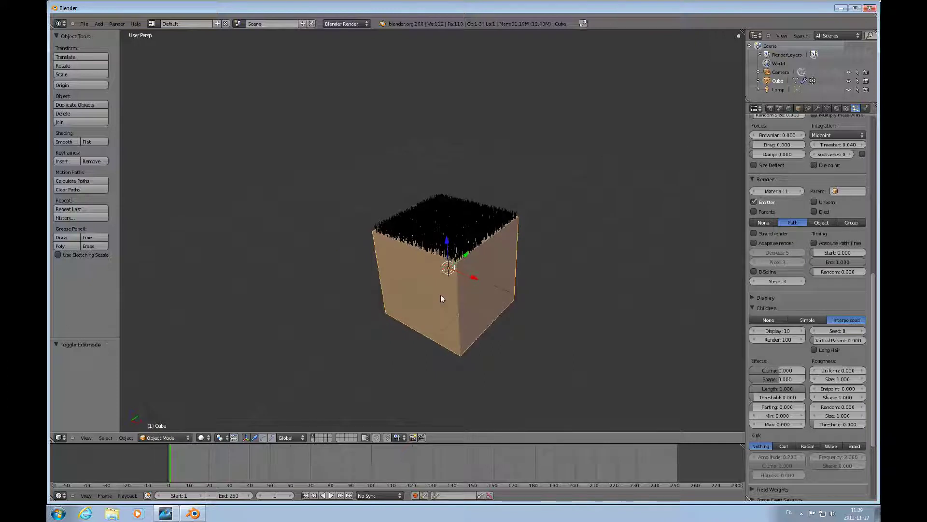
key("F12")
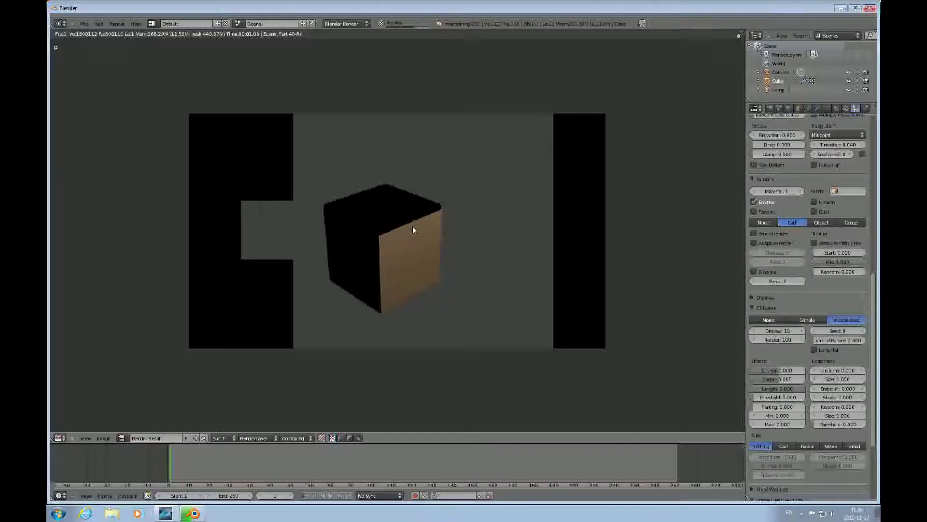
scroll(426, 244, "up", 1)
scroll(426, 248, "up", 1)
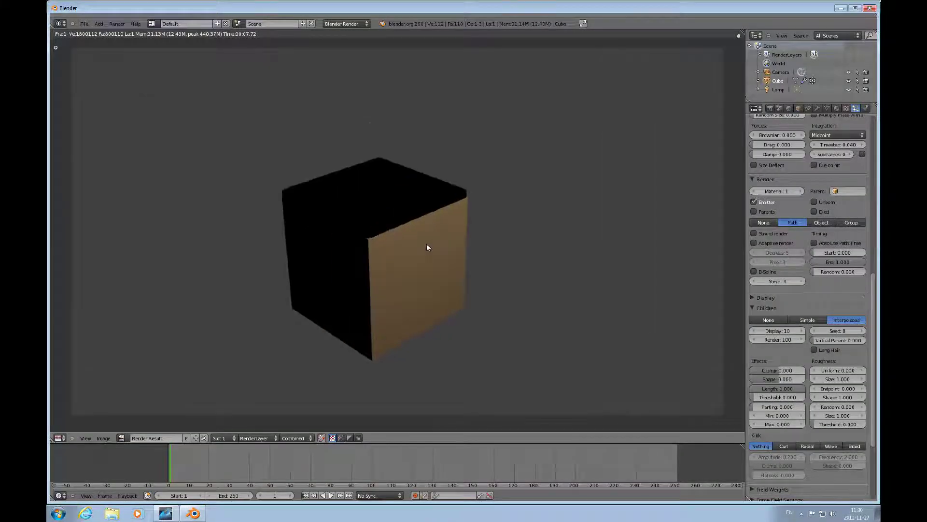
scroll(427, 243, "down", 3)
left_click(58, 438)
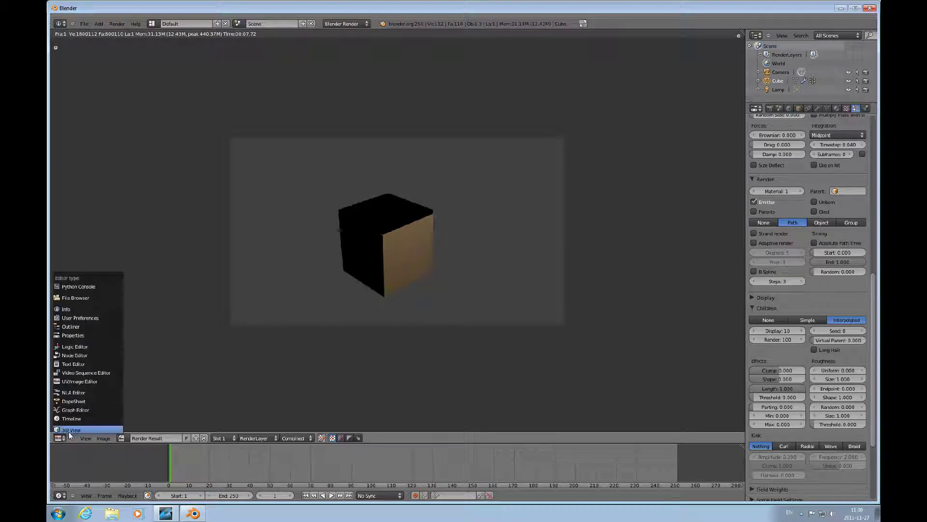
left_click(68, 432)
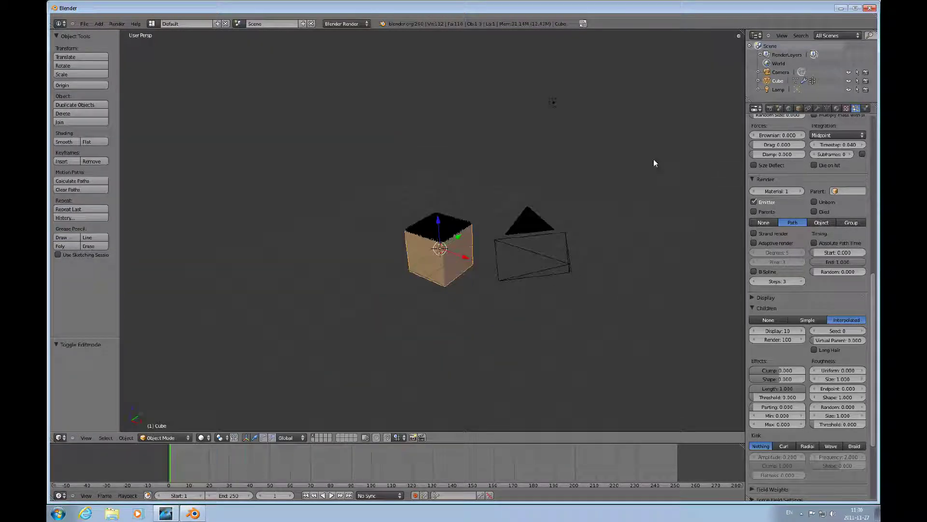
Move the lamp along the Y axis to about -6.5 and lower it along Z to about 5.5
right_click(552, 105)
key("g")
key("y")
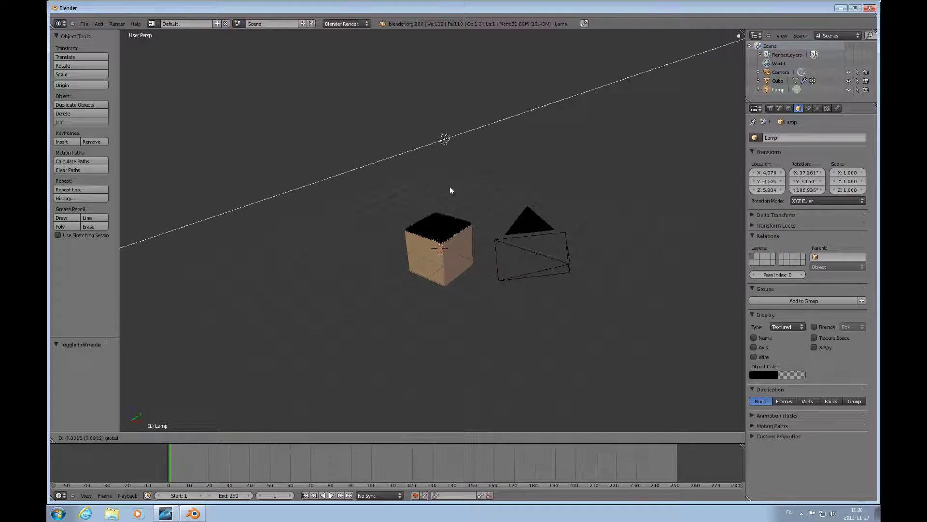
left_click(370, 189)
key("g")
key("z")
left_click(361, 189)
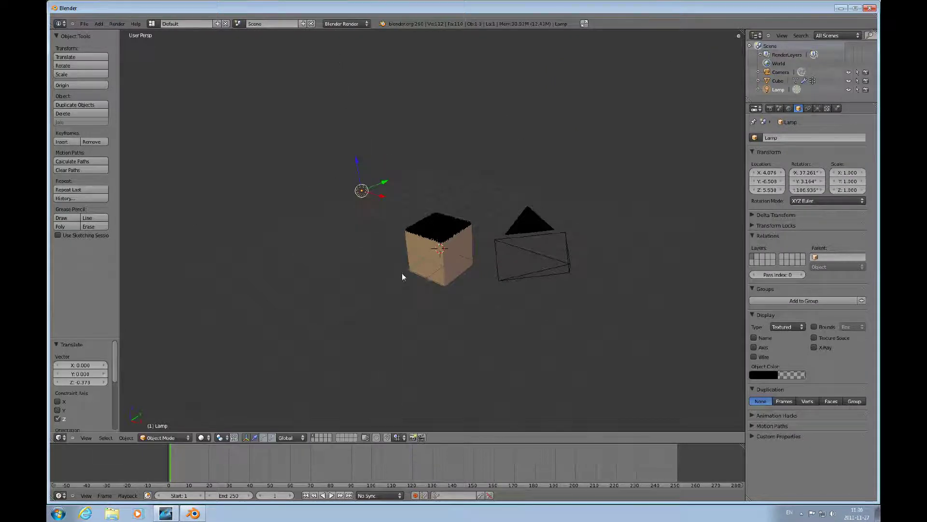
Shift the lamp along the X axis to about -4.3 in the orthographic top view
middle_click_drag(401, 276, 418, 242)
key("KP_7")
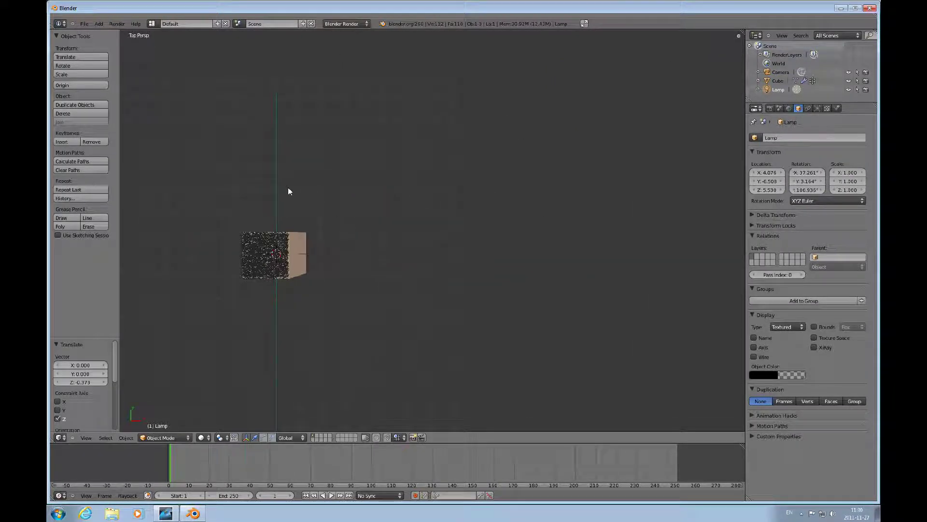
scroll(334, 247, "down", 3)
key("KP_5")
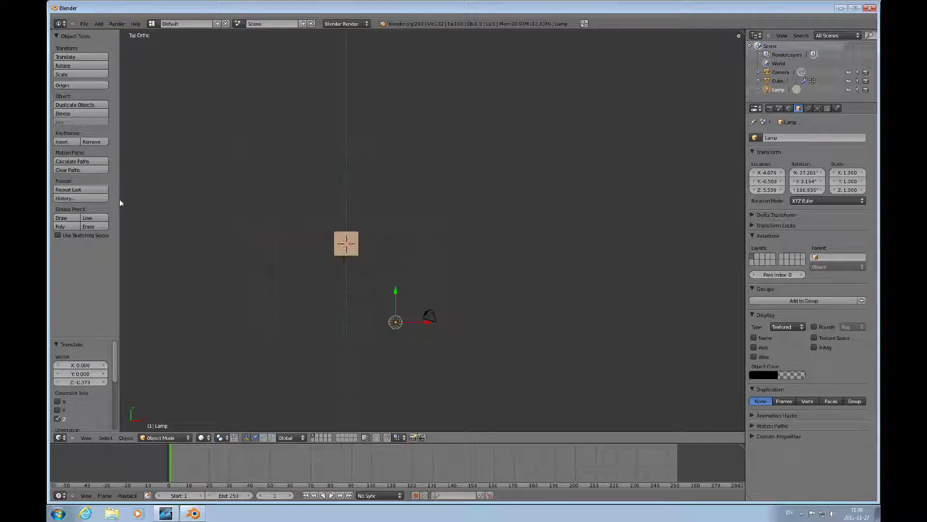
left_click_drag(418, 323, 317, 321)
Add a Hemi lamp at the scene origin and set its energy to 0.350
key("shift+a")
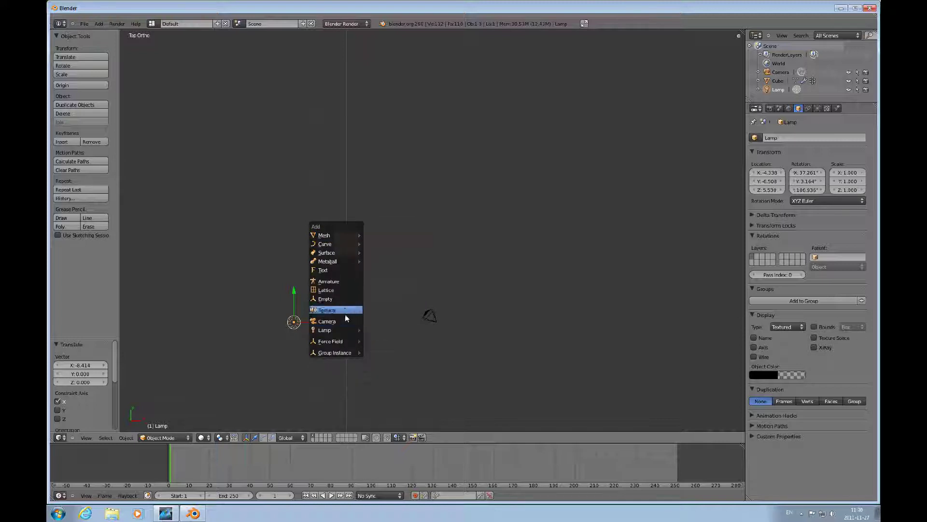
mouse_move(344, 332)
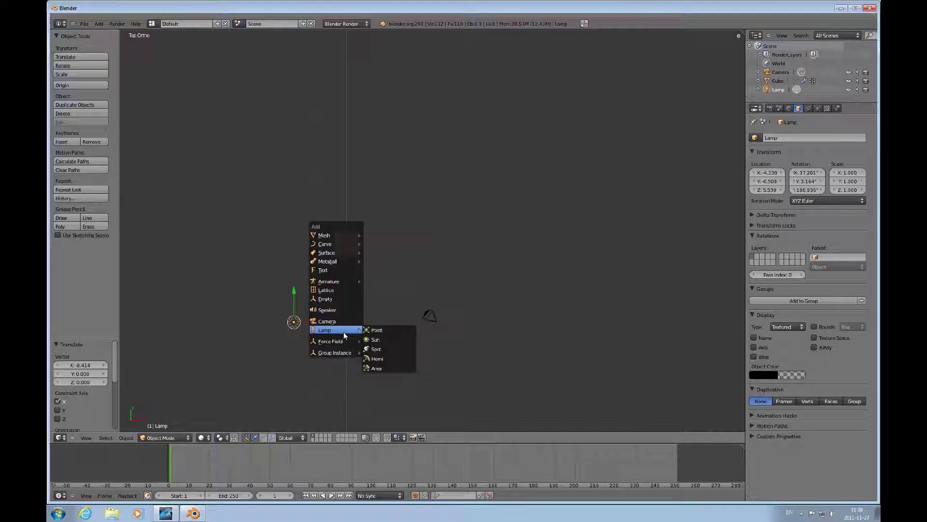
left_click(376, 357)
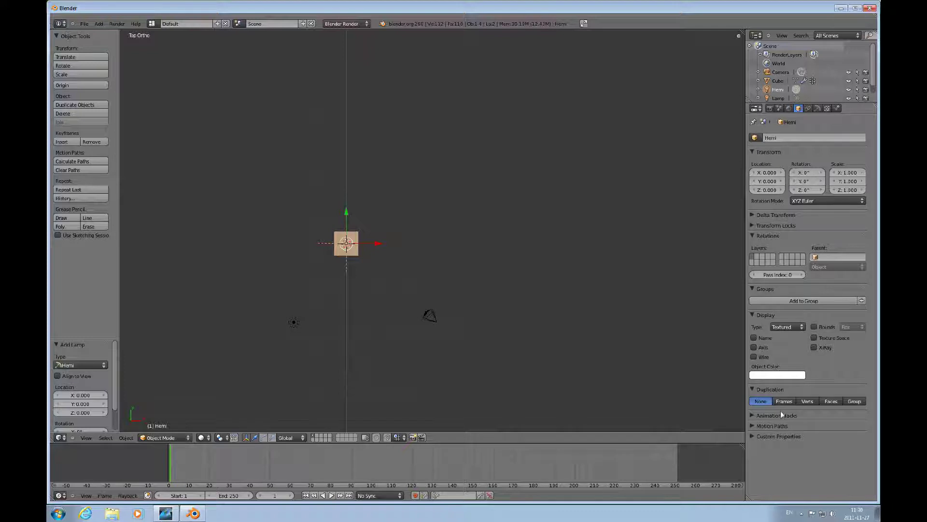
left_click(818, 108)
left_click_drag(795, 254, 776, 256)
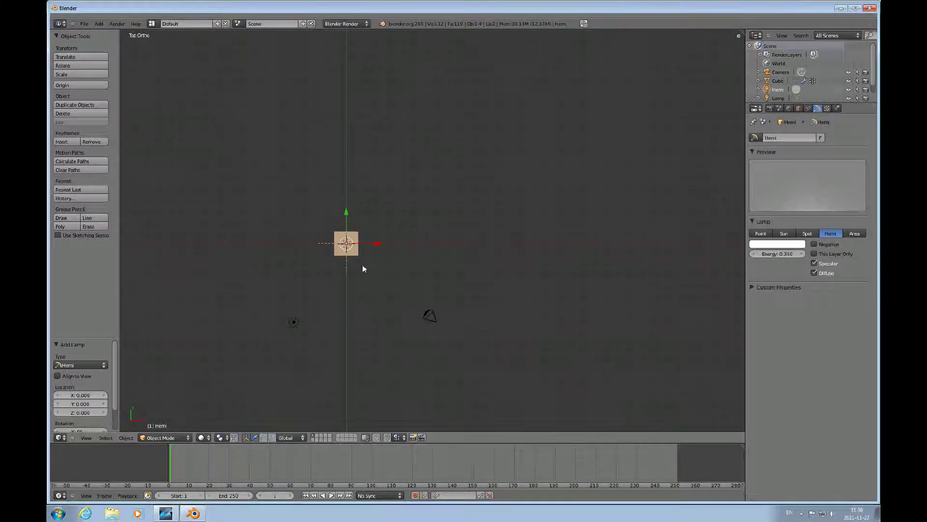
Render the cube from the camera, inspect the lighting and hair up close, and return to the 3D view
key("KP_0")
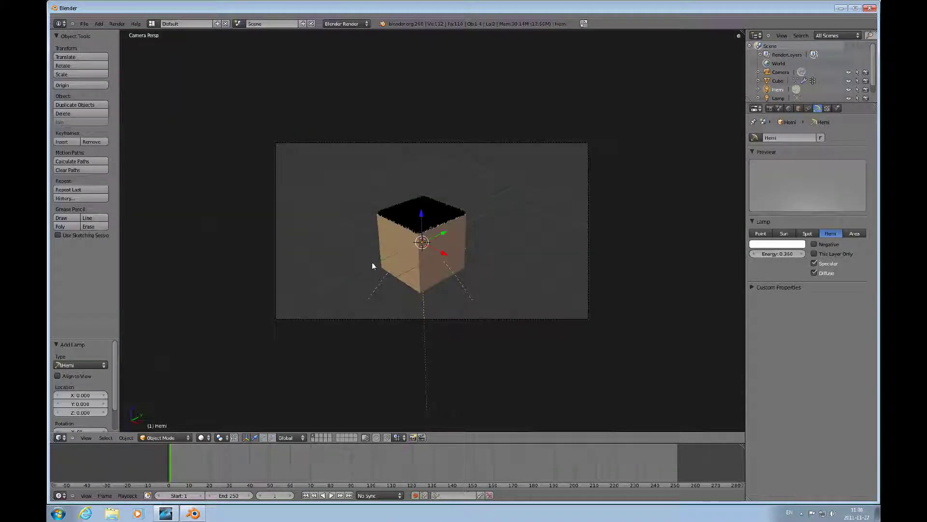
key("F12")
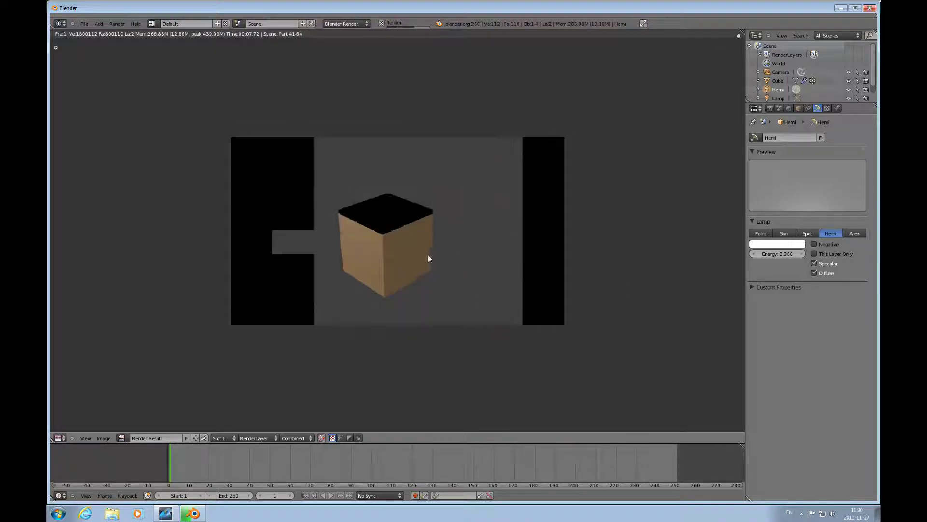
scroll(400, 259, "up", 7)
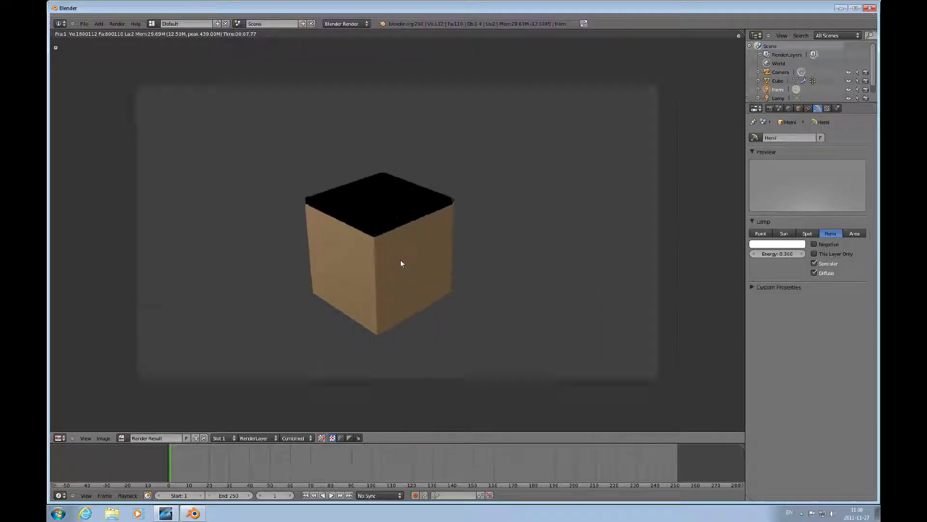
scroll(401, 259, "down", 4)
scroll(401, 259, "down", 2)
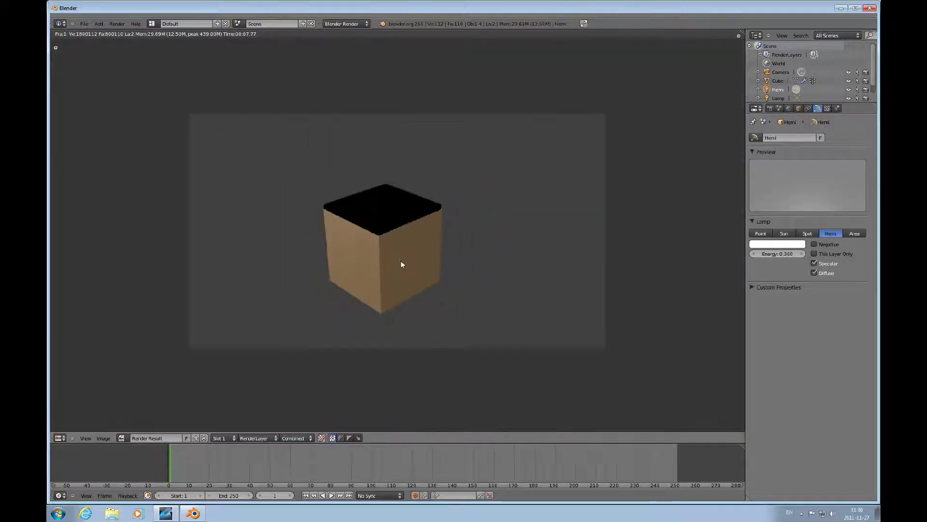
scroll(401, 260, "up", 4)
scroll(401, 260, "down", 3)
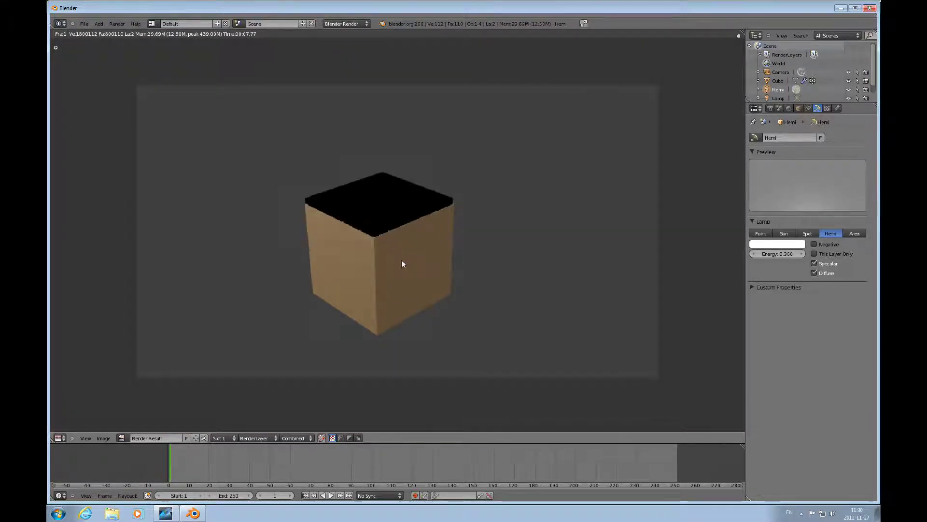
left_click(59, 438)
left_click(72, 430)
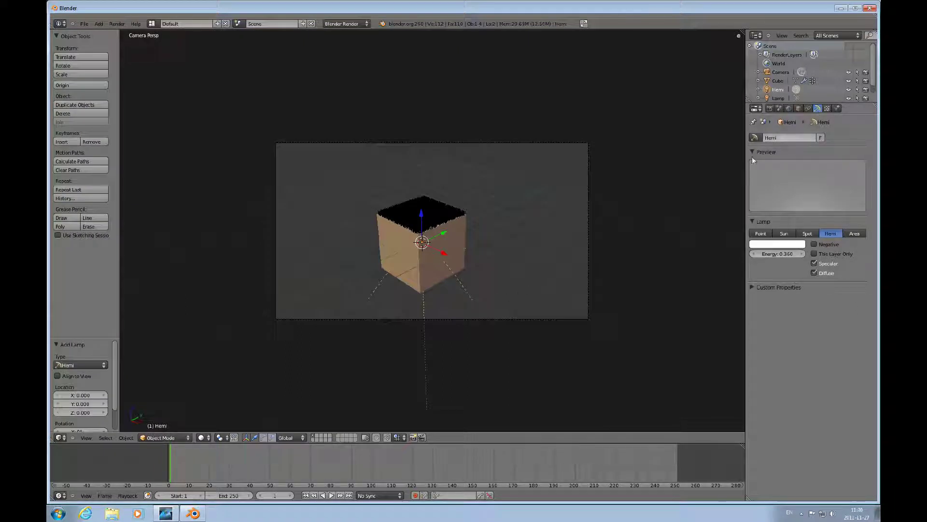
Set the cube's hair children to a render count of 10 and a display count of 3
right_click(433, 242)
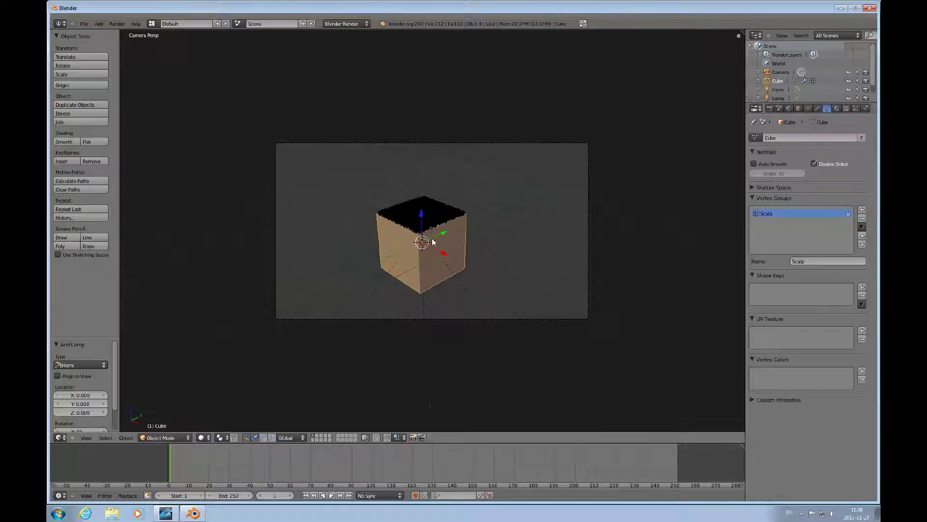
left_click(857, 108)
left_click_drag(873, 348, 873, 425)
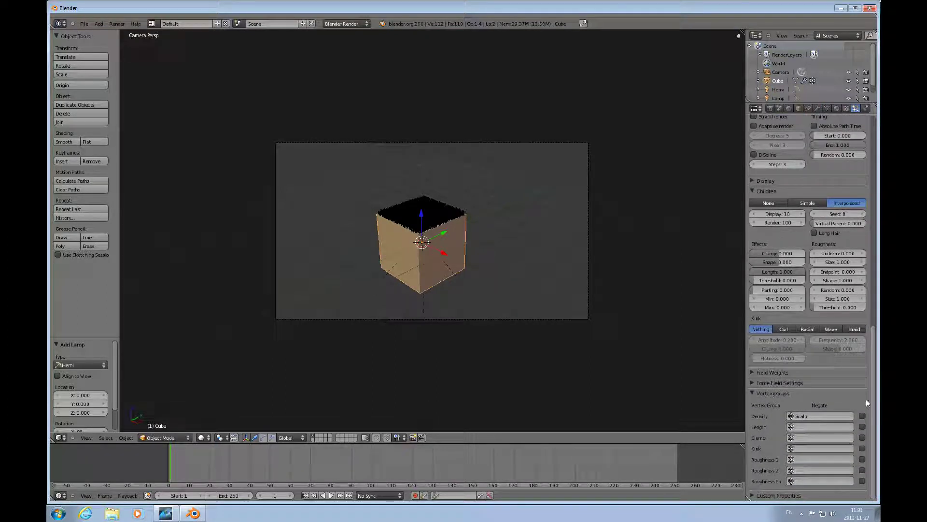
scroll(874, 383, "up", 1)
scroll(875, 382, "up", 2)
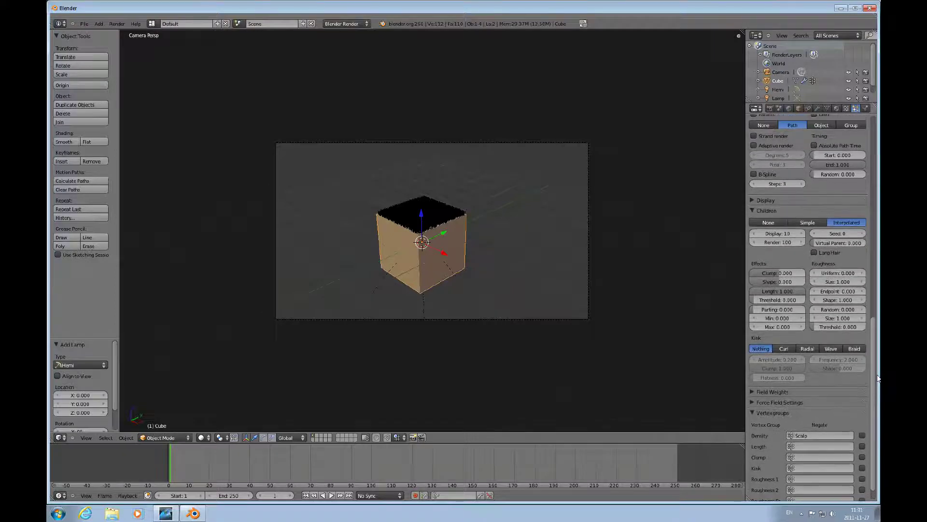
scroll(821, 338, "up", 4)
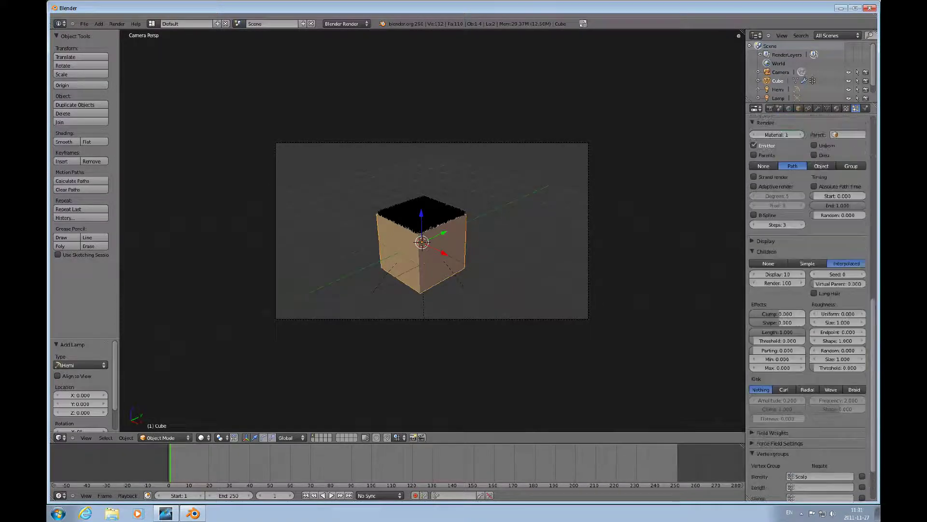
left_click(782, 305)
key("BackSpace")
key("Return")
left_click(791, 296)
key("BackSpace")
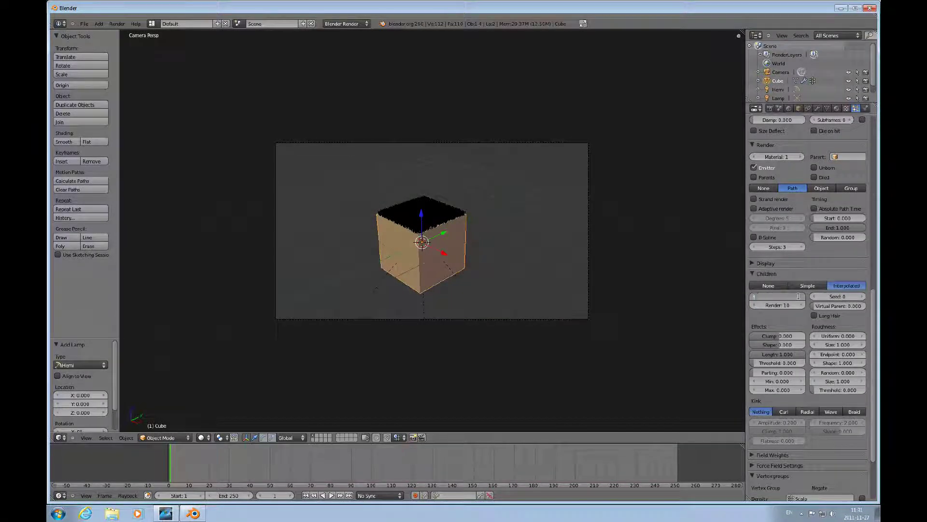
type("3")
key("Return")
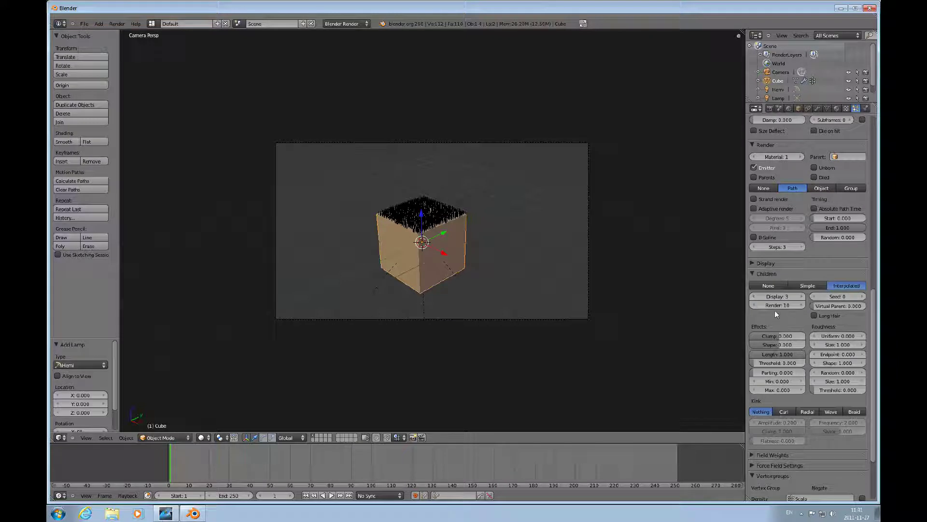
Set the hair children's render count to 5, render the cube to check the hair, and close the render
left_click_drag(787, 308, 806, 308)
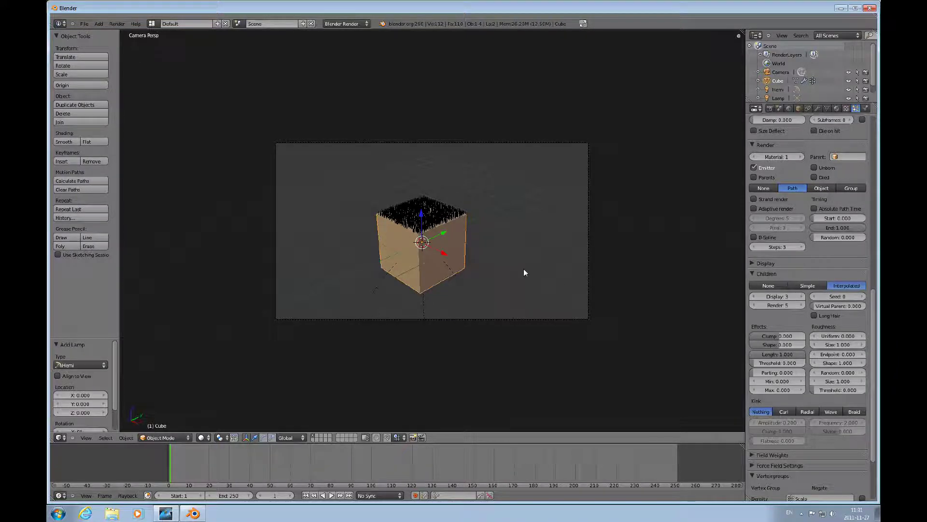
key("F12")
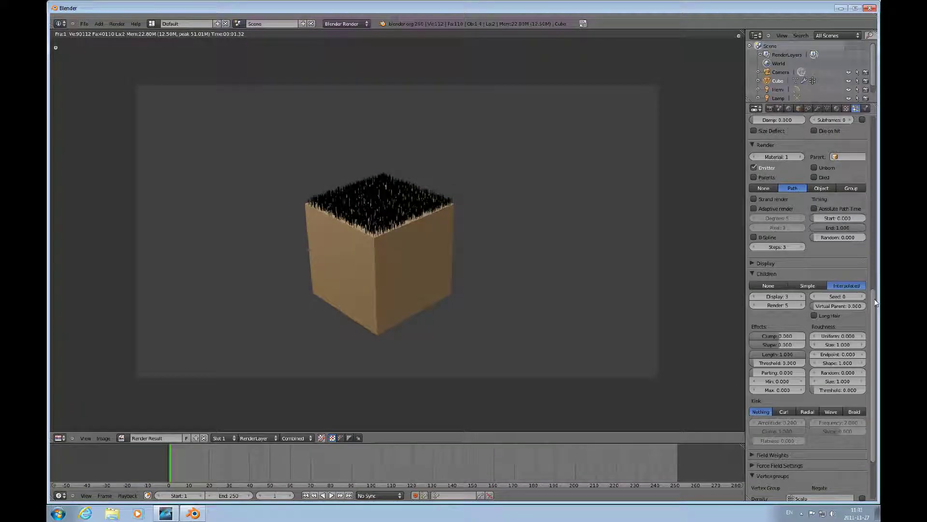
key("Escape")
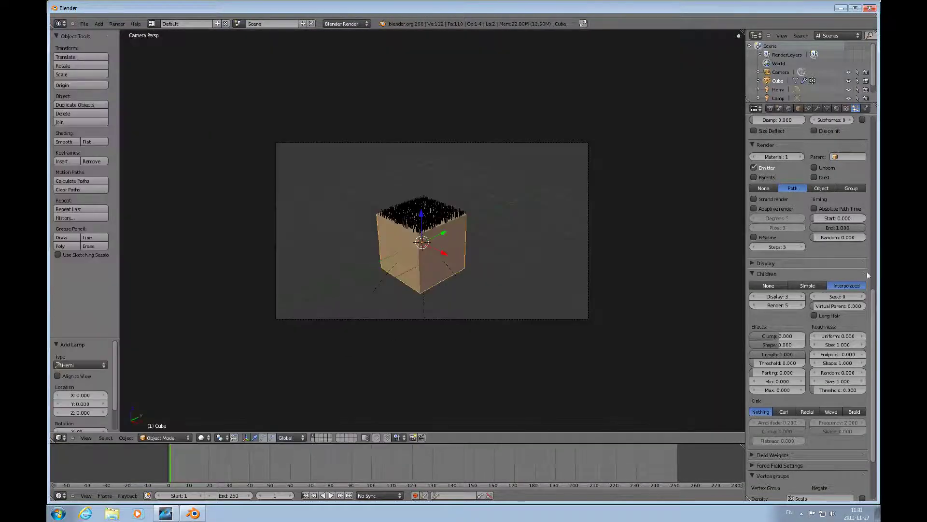
Set the hair's render material to 2, render the cube to check its colour, and return to the 3D view
scroll(874, 299, "up", 5)
scroll(874, 299, "up", 10)
scroll(876, 239, "down", 9)
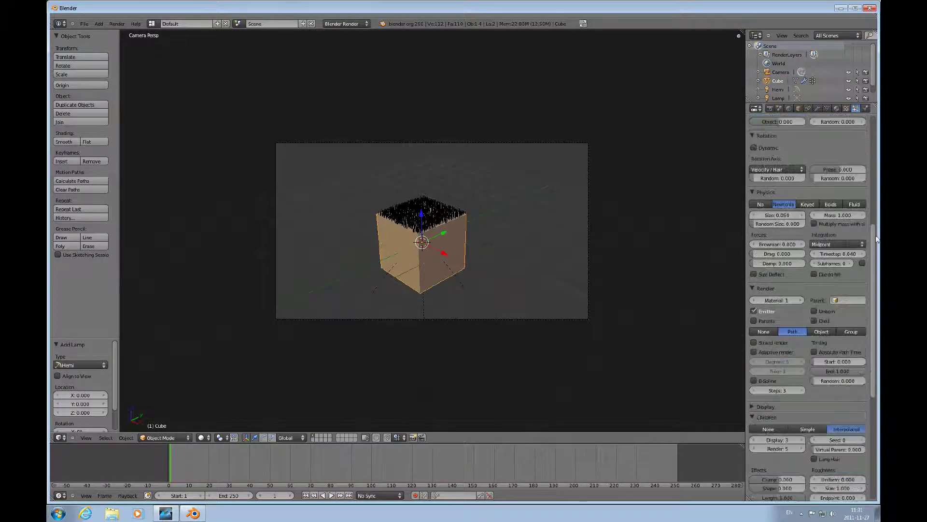
left_click(799, 298)
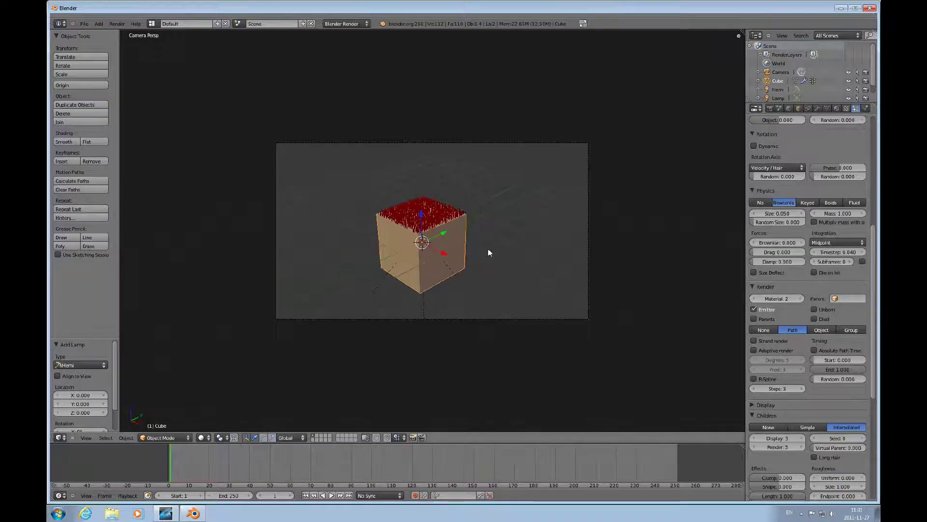
key("F12")
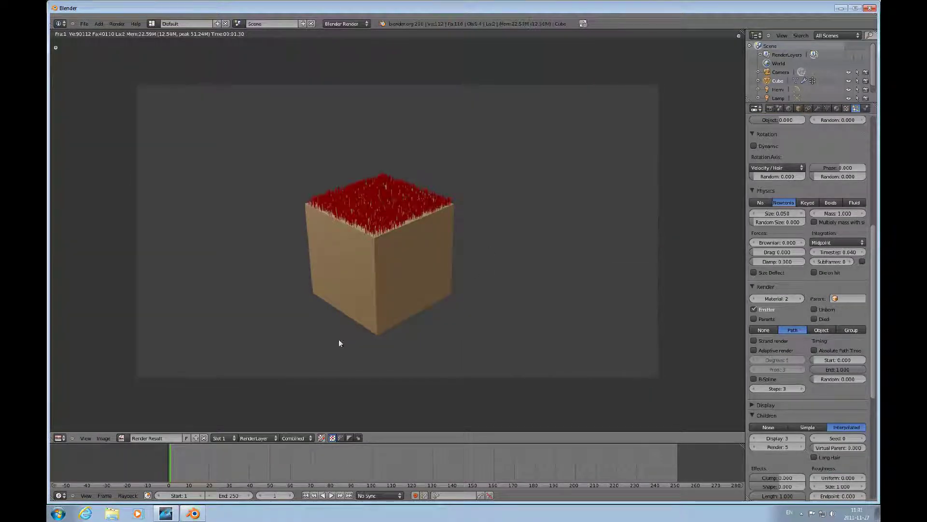
left_click(59, 437)
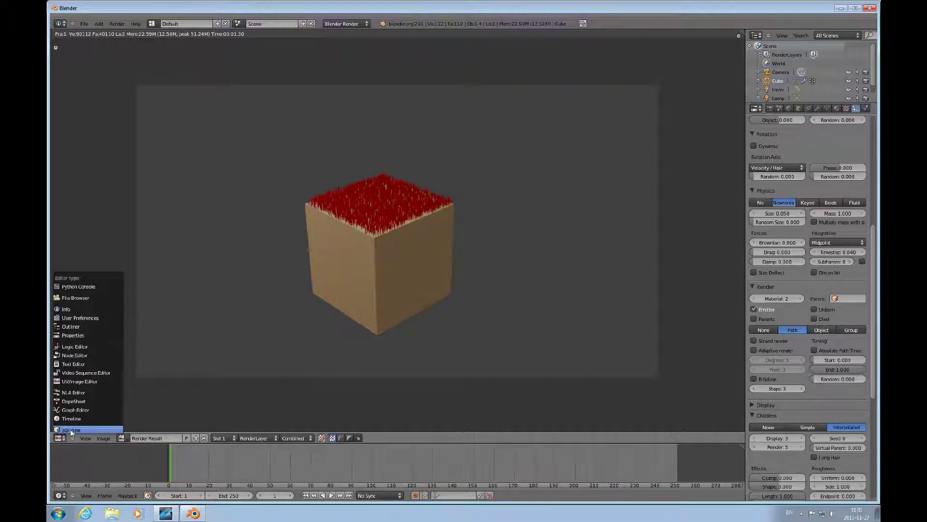
left_click(71, 429)
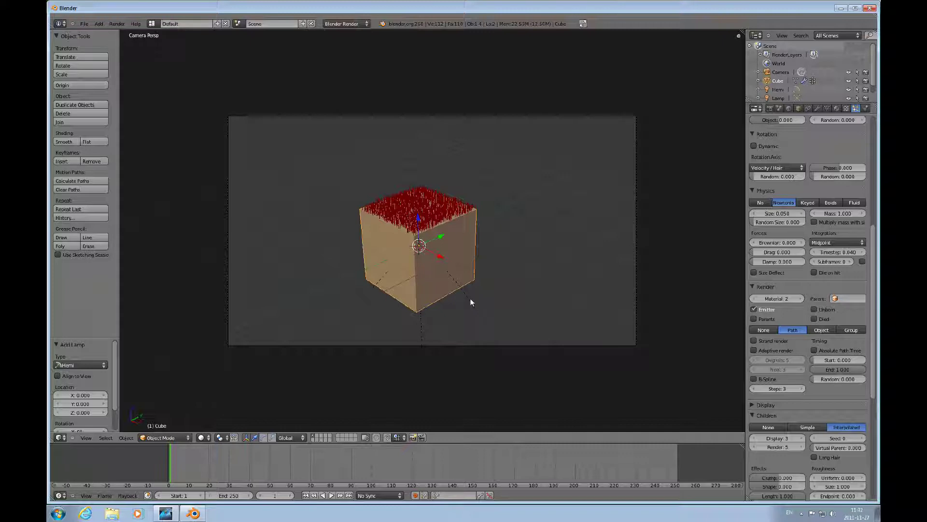
Examine the red hair strands on the cube's top up close in the camera view
scroll(439, 229, "up", 5)
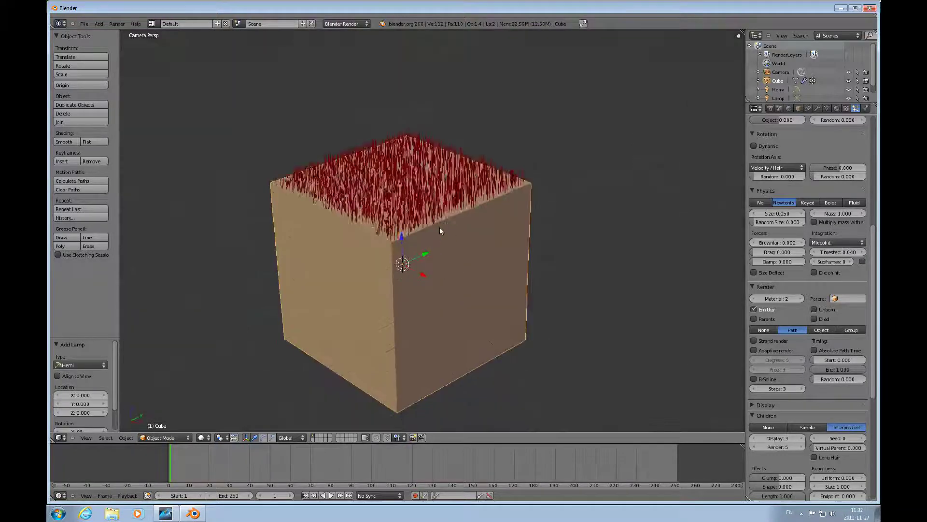
scroll(440, 217, "up", 4)
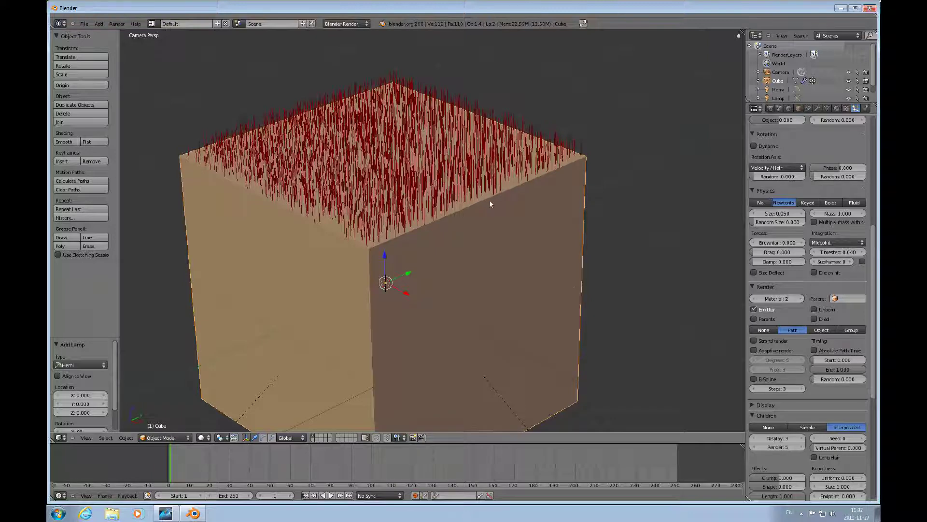
scroll(489, 232, "down", 3)
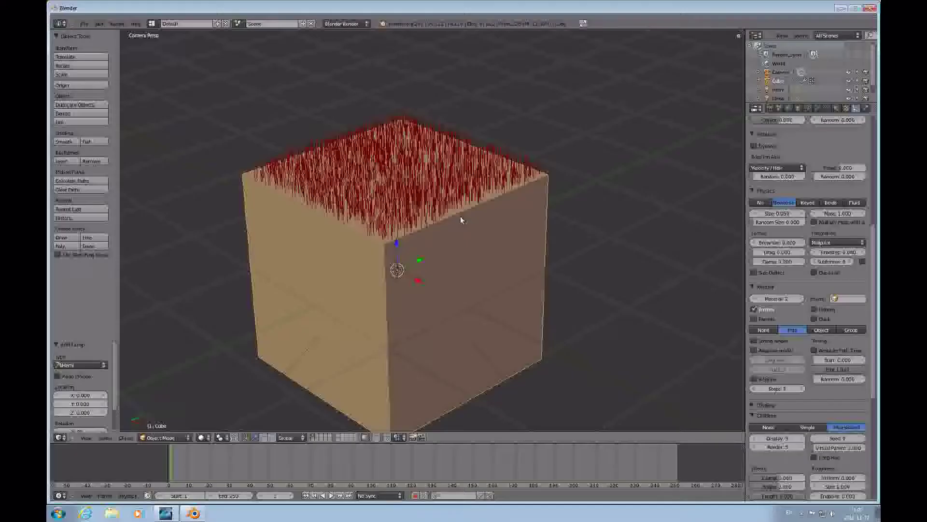
Open the cube's material settings and review its BlackHair, RedHair and Skin material slots
scroll(874, 254, "up", 12)
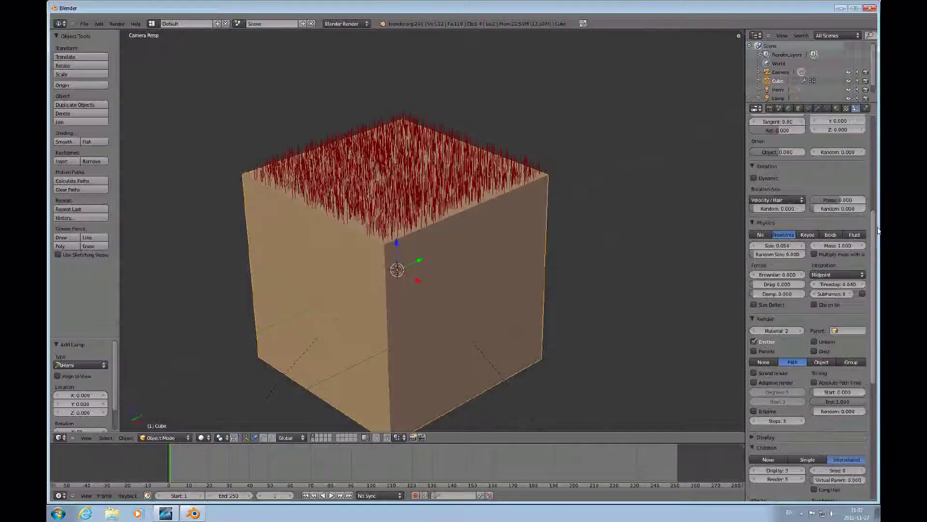
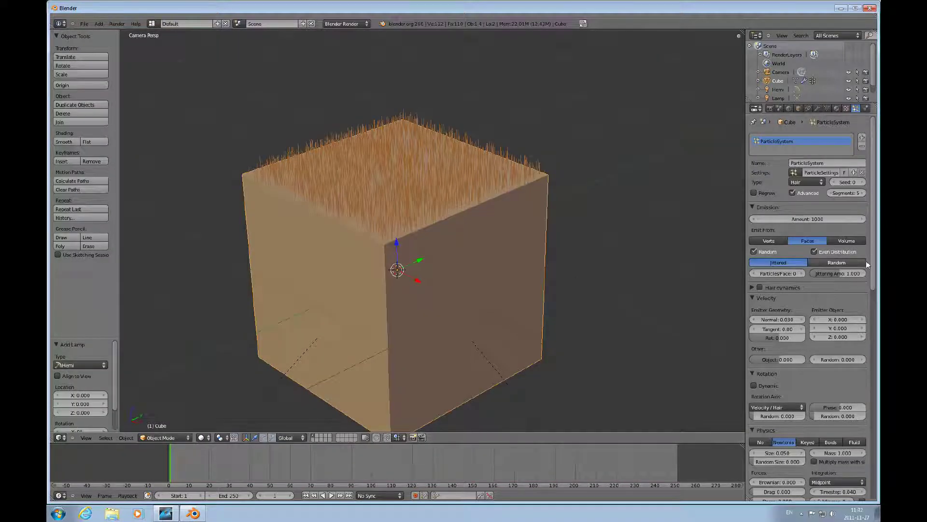
left_click(837, 108)
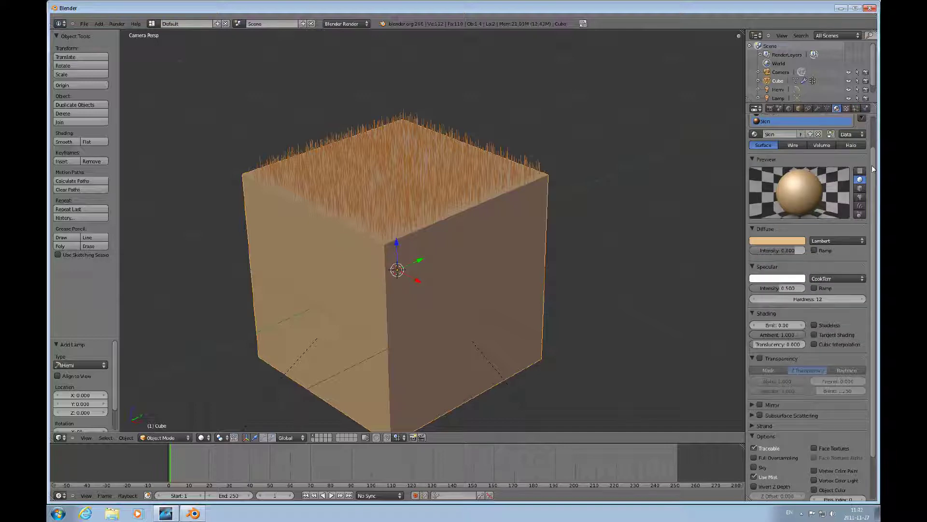
scroll(821, 174, "up", 3)
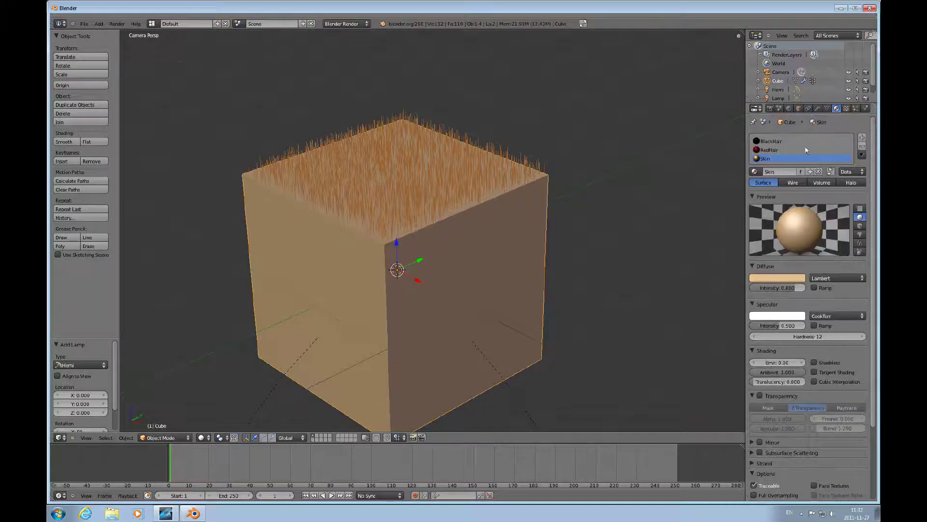
Select the cube's BlackHair material, reveal its Strand settings and enable Blender Units for the strand size
left_click(770, 141)
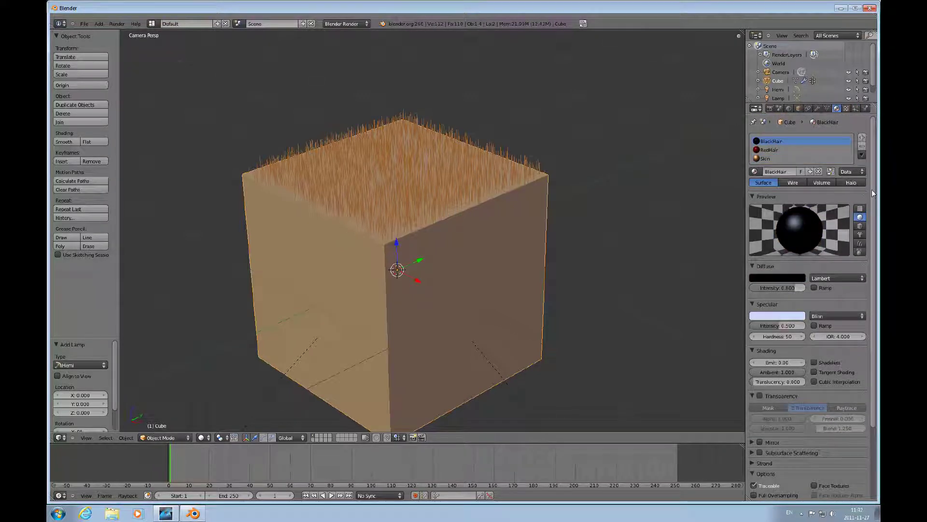
scroll(869, 218, "down", 4)
scroll(866, 266, "up", 4)
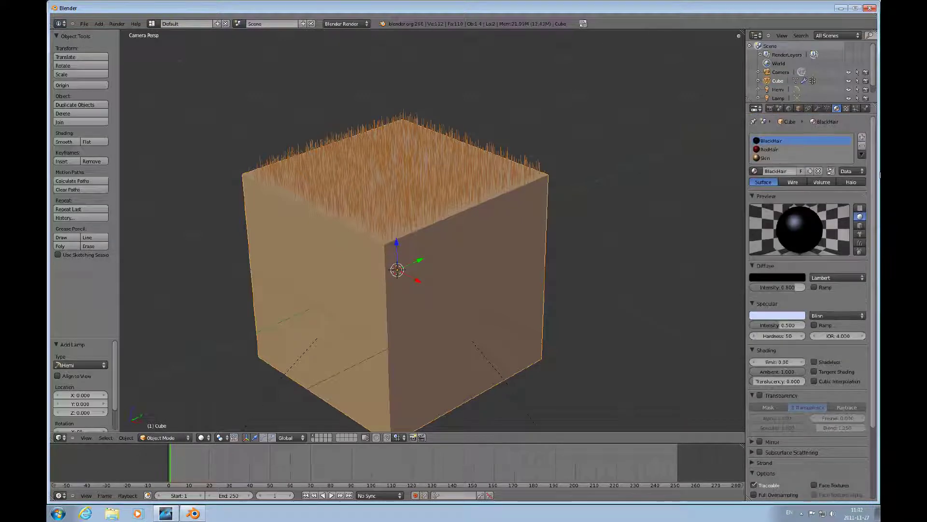
scroll(872, 232, "down", 4)
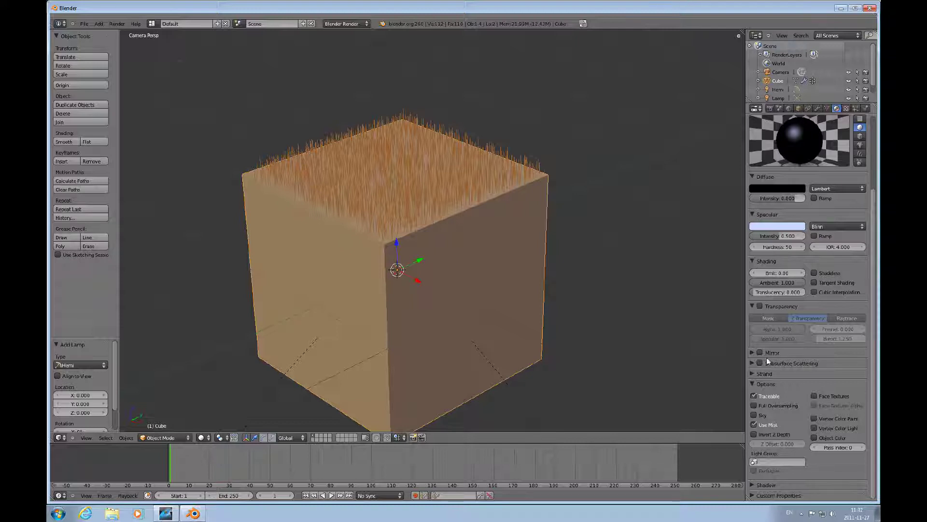
left_click(761, 375)
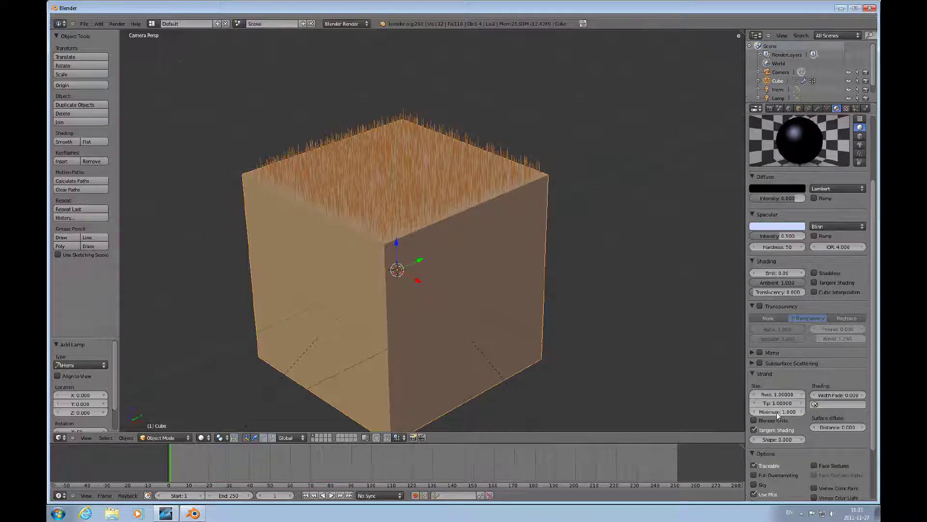
left_click(761, 420)
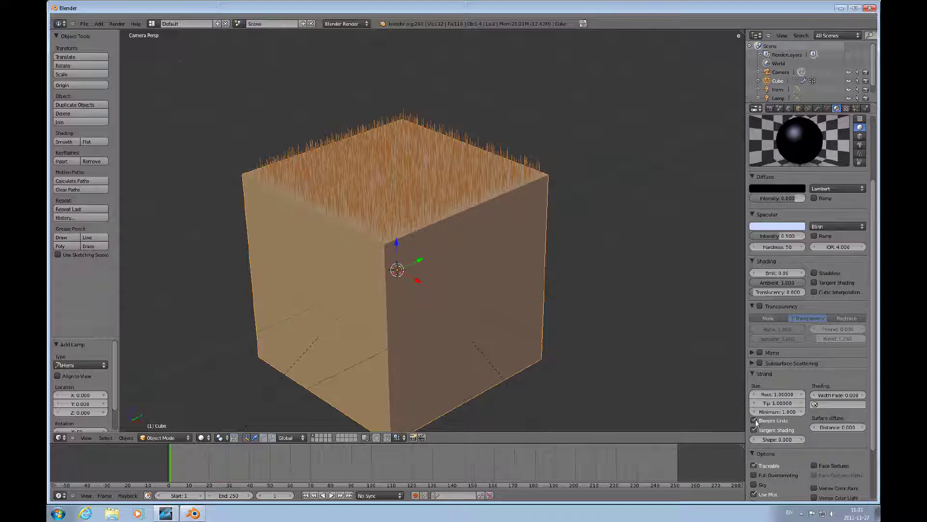
Set the BlackHair strand size to 0.01 at the tip and 0.1 at the root
left_click(774, 404)
type("0.01")
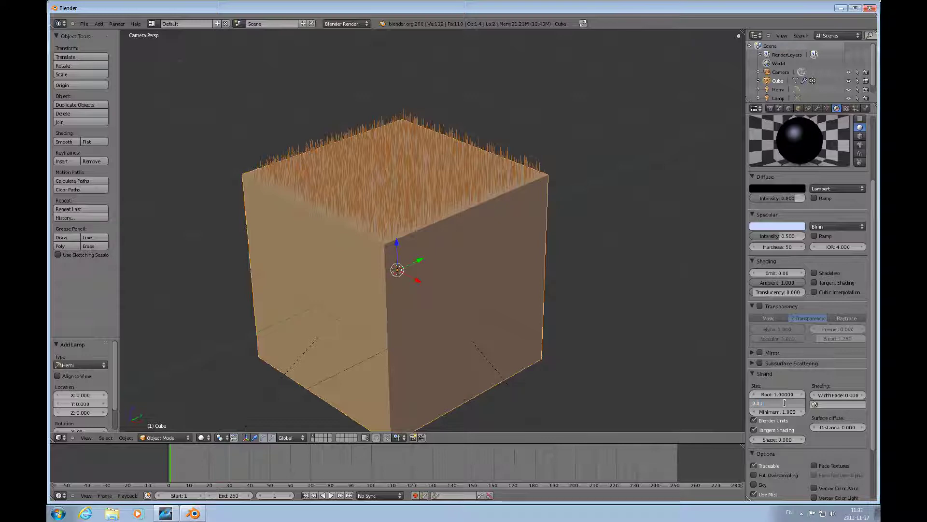
key("Return")
left_click(773, 394)
type("0.016")
key("Return")
left_click(772, 393)
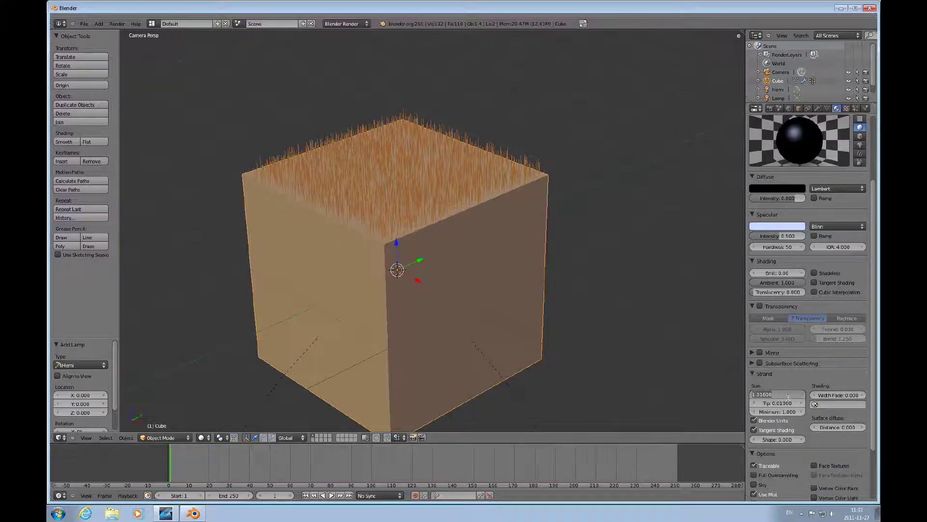
type("0.1")
key("Return")
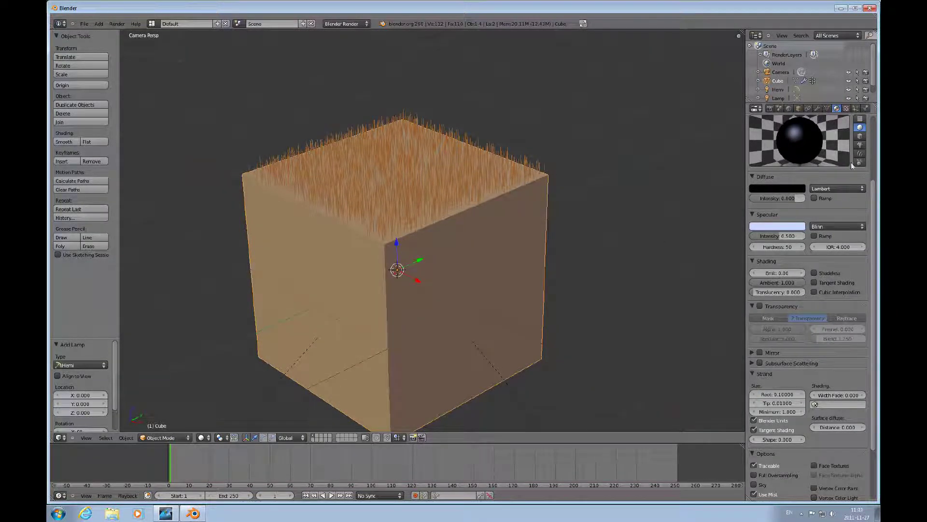
Set the hair particle system's render material to 1
left_click(855, 108)
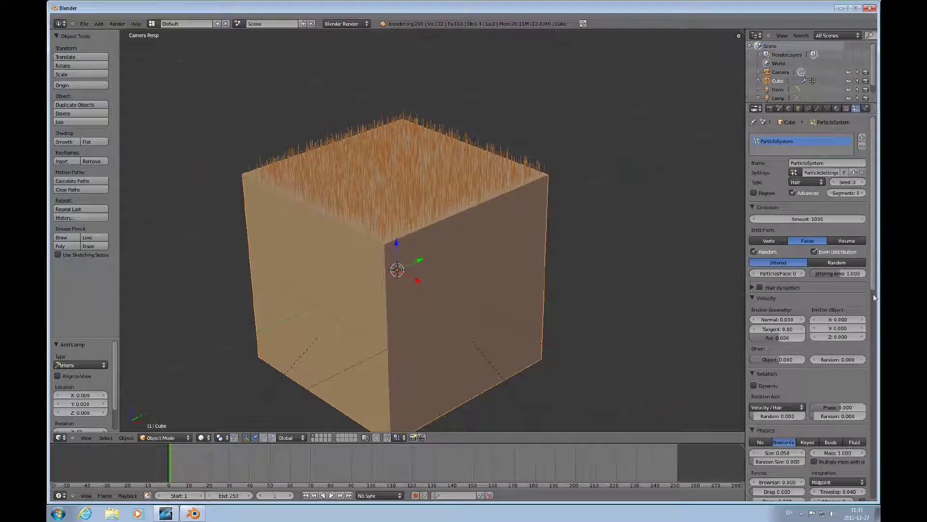
scroll(874, 281, "down", 8)
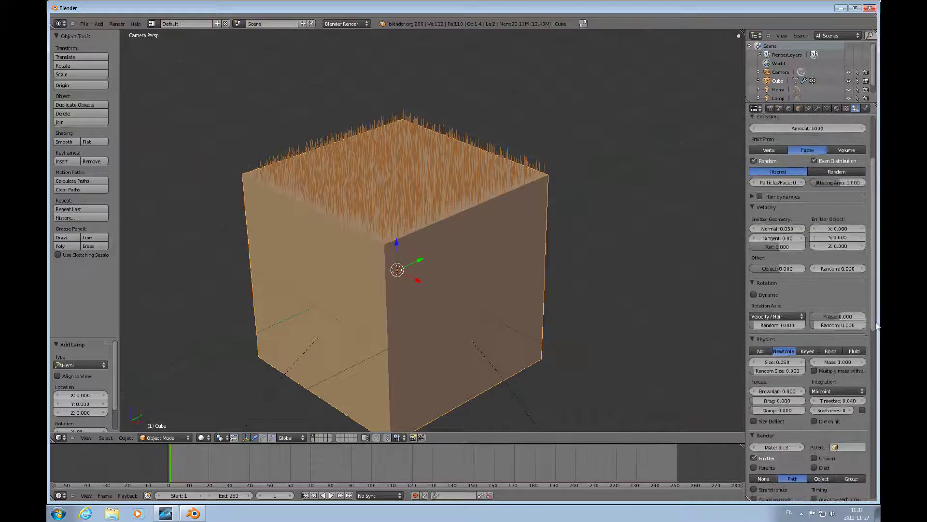
left_click(757, 391)
left_click(757, 391)
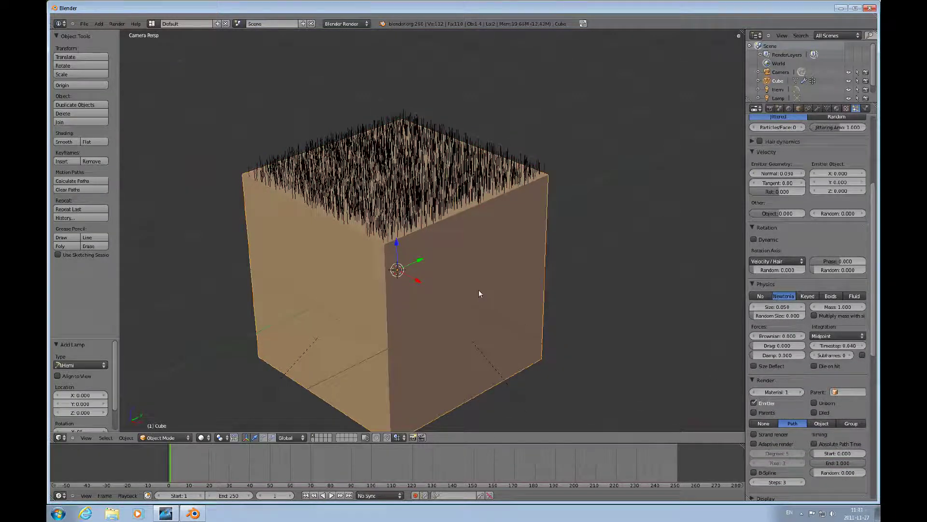
Render the cube, inspect the thick black hair up close, and return to the 3D view
key("F12")
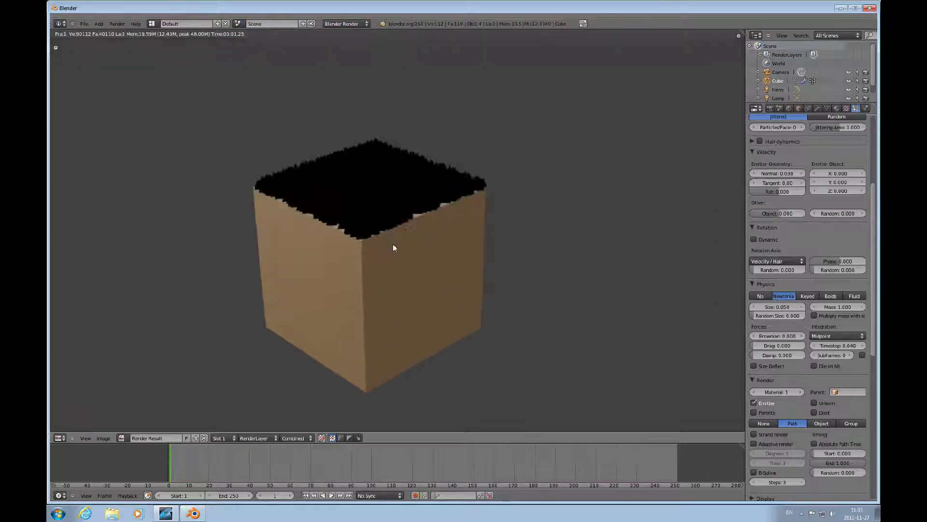
scroll(393, 244, "up", 3)
scroll(393, 243, "down", 1)
left_click(66, 438)
left_click(73, 428)
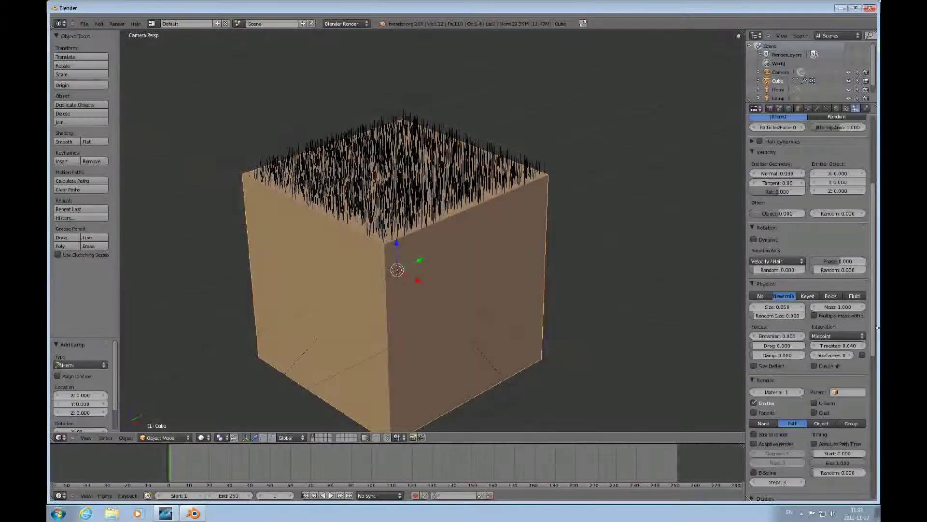
Turn off the hair's child particles by choosing None and set the emission to 1 particle per face
scroll(871, 330, "down", 6)
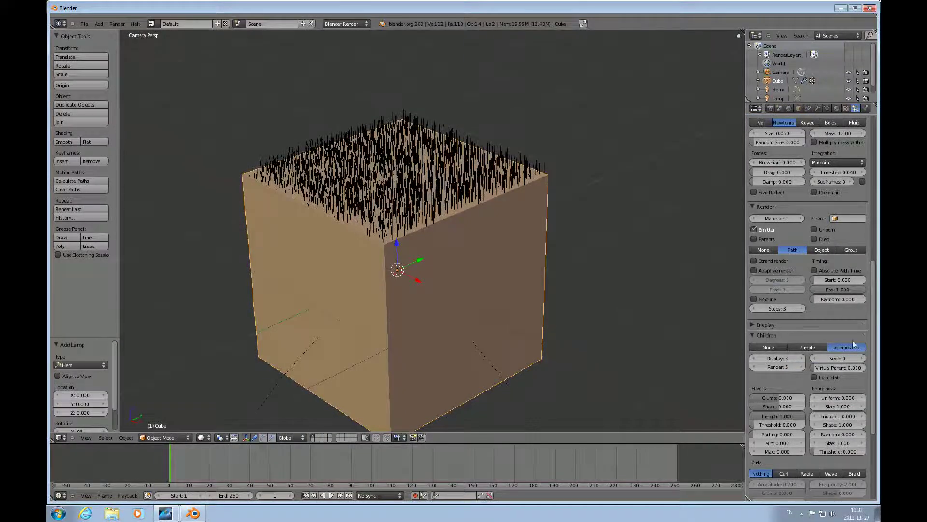
left_click(768, 347)
left_click_drag(877, 346, 865, 163)
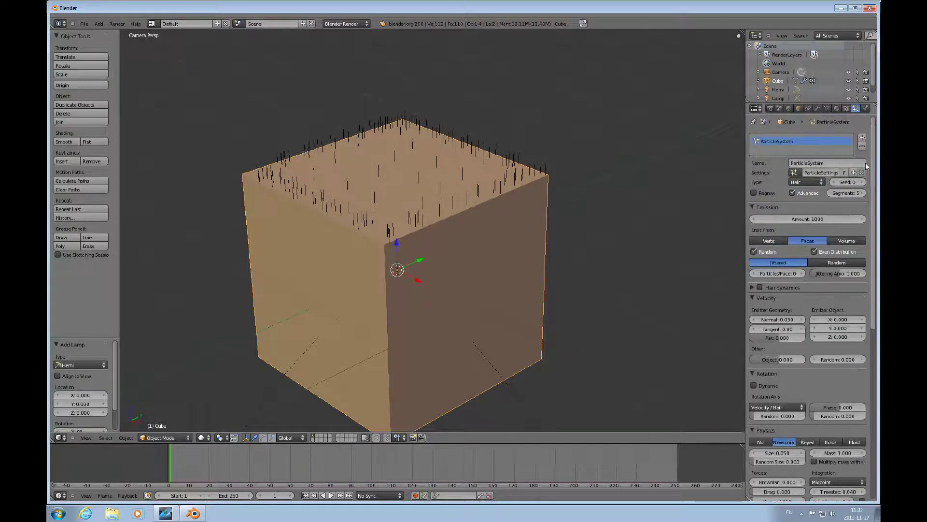
left_click(799, 274)
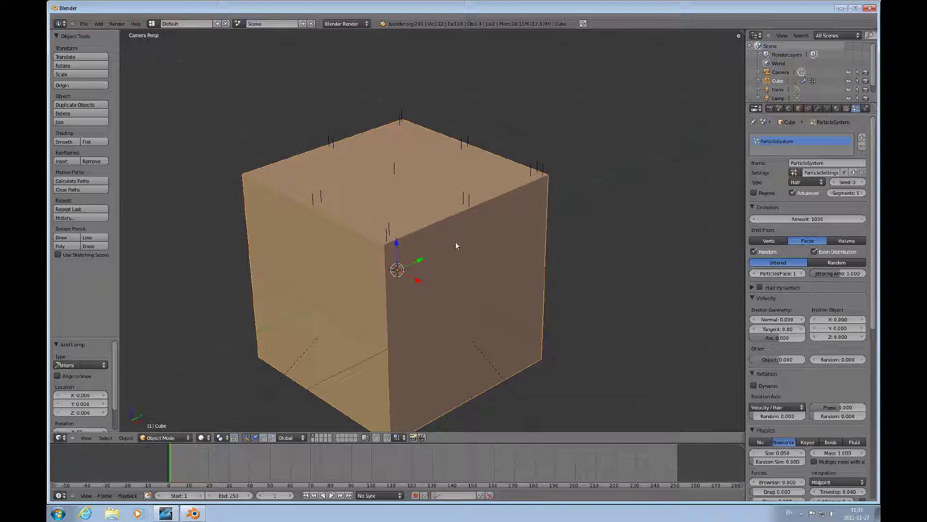
Render the sparse hair to check the shape of individual strands, and return to the 3D view
key("F12")
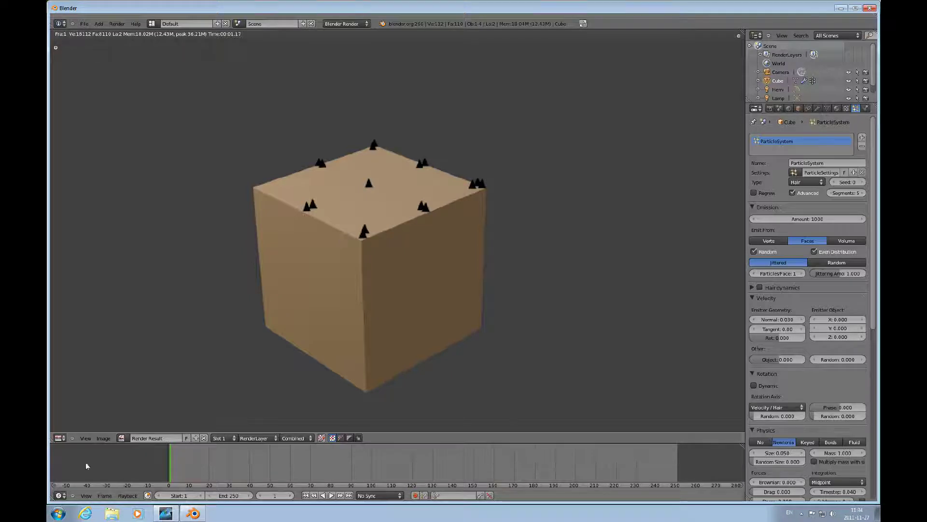
left_click(59, 437)
left_click(70, 429)
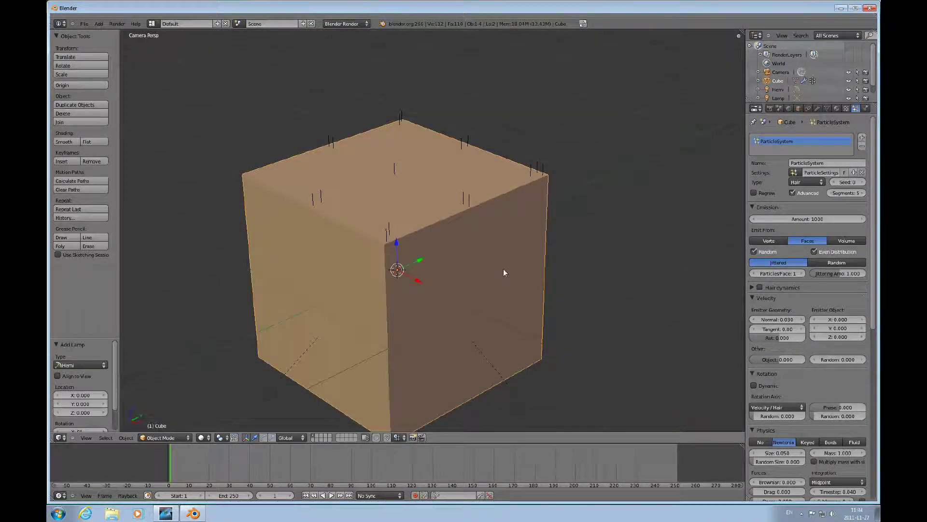
Rotate the cube about -21° around the Z axis, render it to compare the strand shapes, and return to the 3D view
key("r")
key("z")
left_click(472, 299)
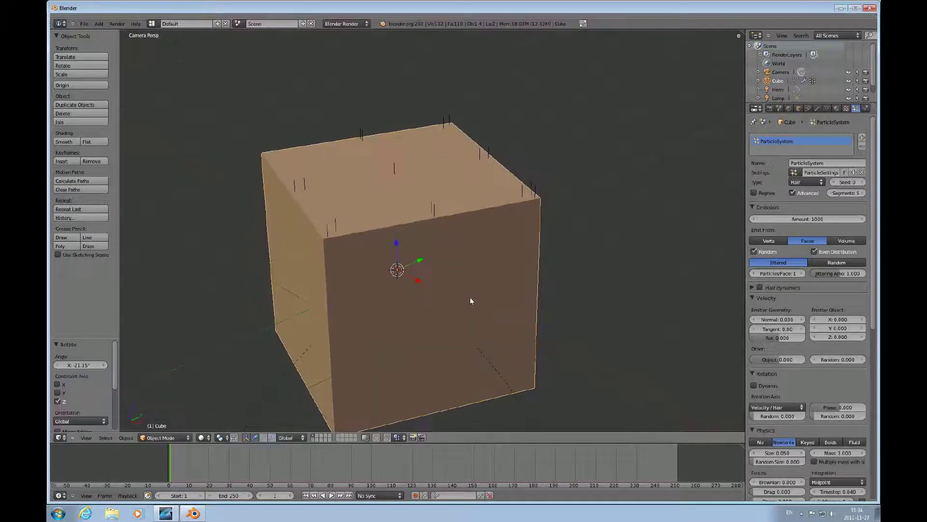
key("F12")
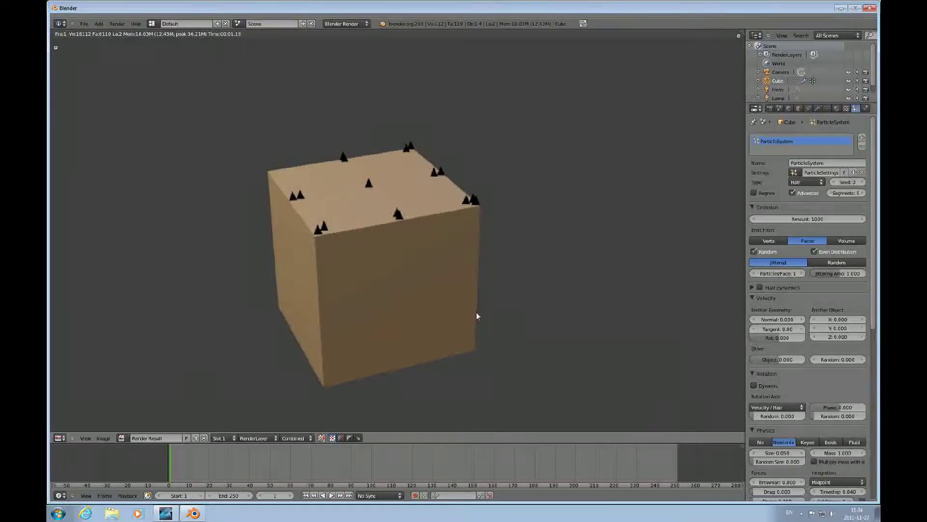
left_click(59, 438)
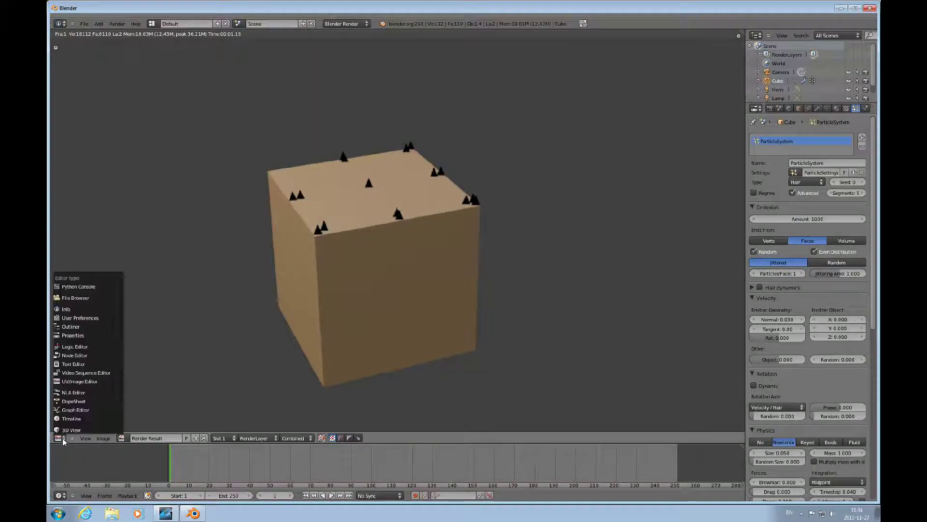
left_click(73, 429)
Examine the rotated cube from outside the camera view, together with the surrounding lamp and camera
scroll(459, 247, "down", 4)
middle_click_drag(443, 275, 481, 234)
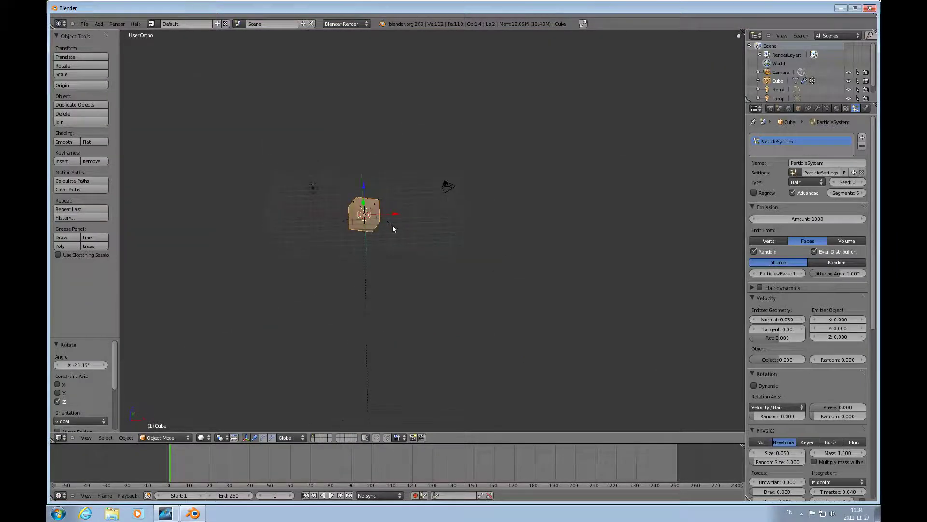
key("KP_8")
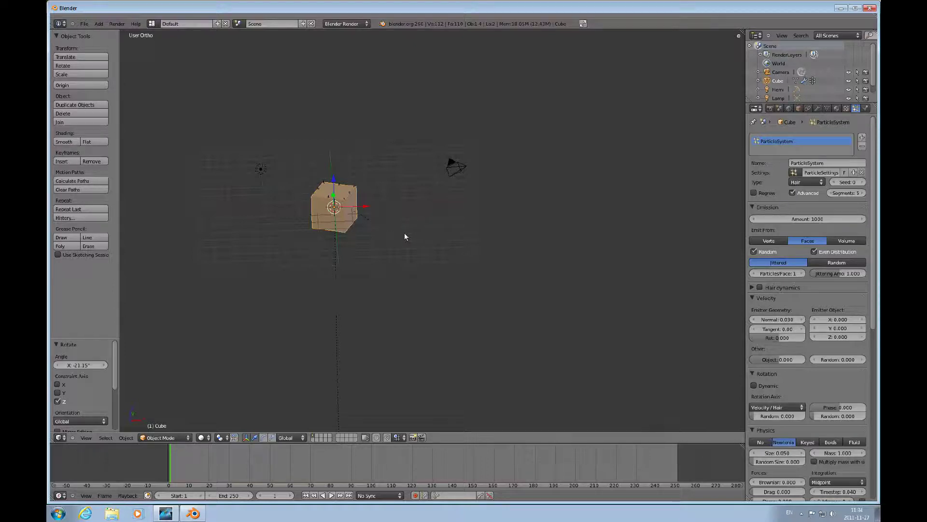
middle_click_drag(405, 237, 381, 268)
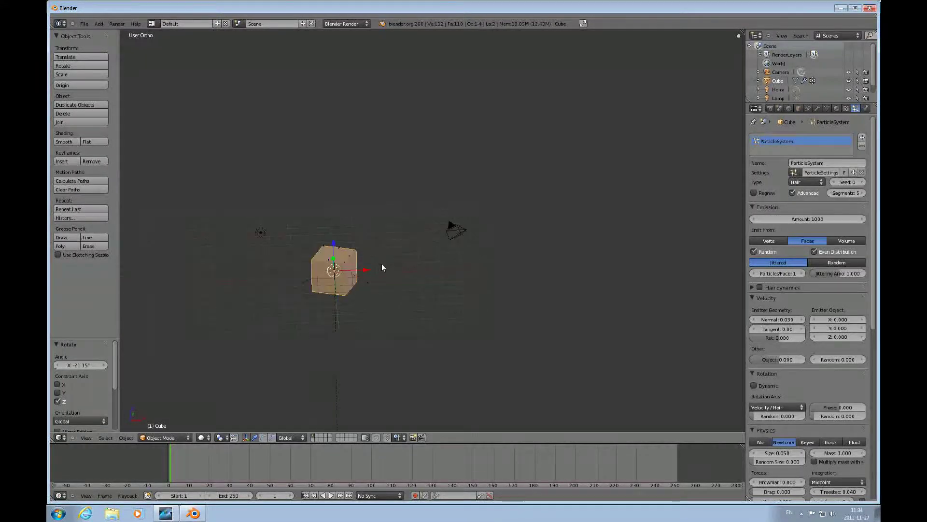